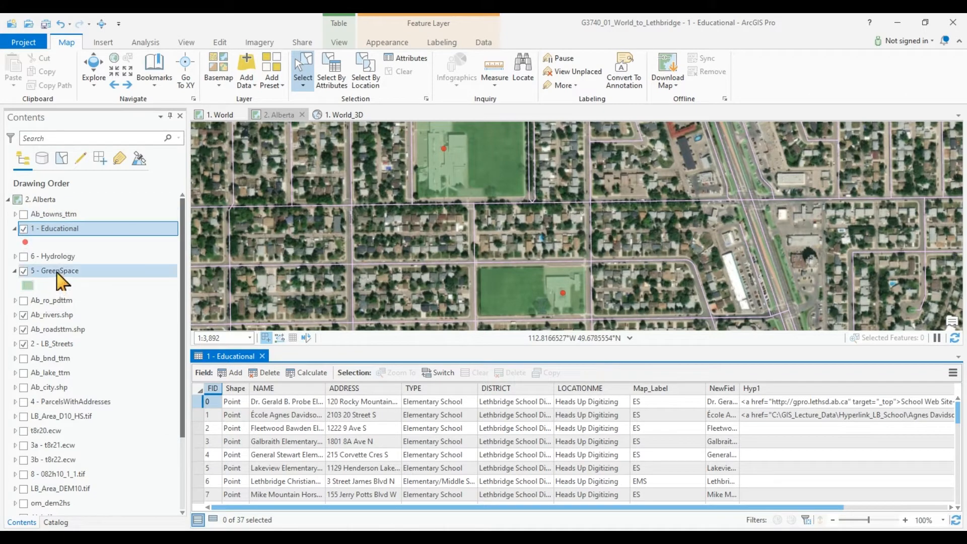
Step: Open the GreenSpace layer's attribute table, compare it with the Educational table, and dock it to the right of that table
right_click(57, 272)
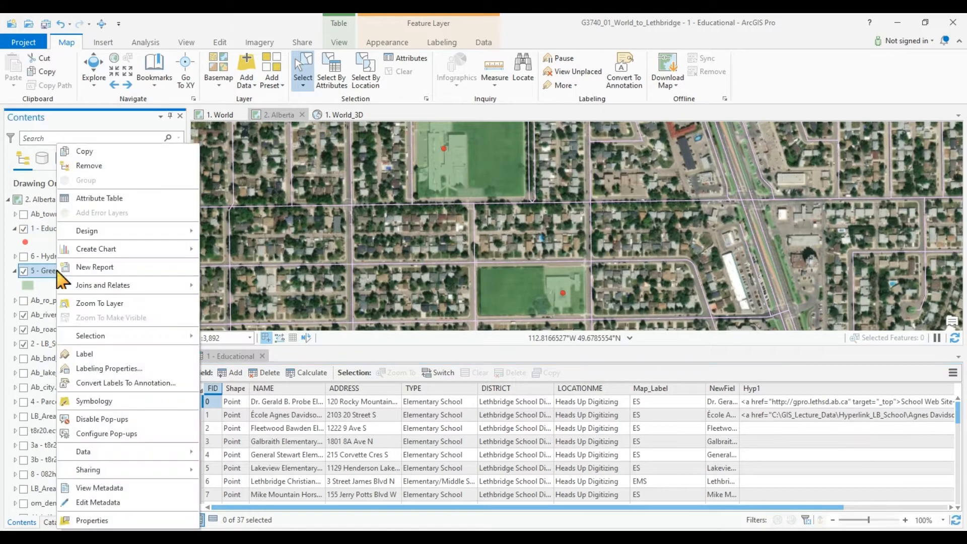
left_click(101, 198)
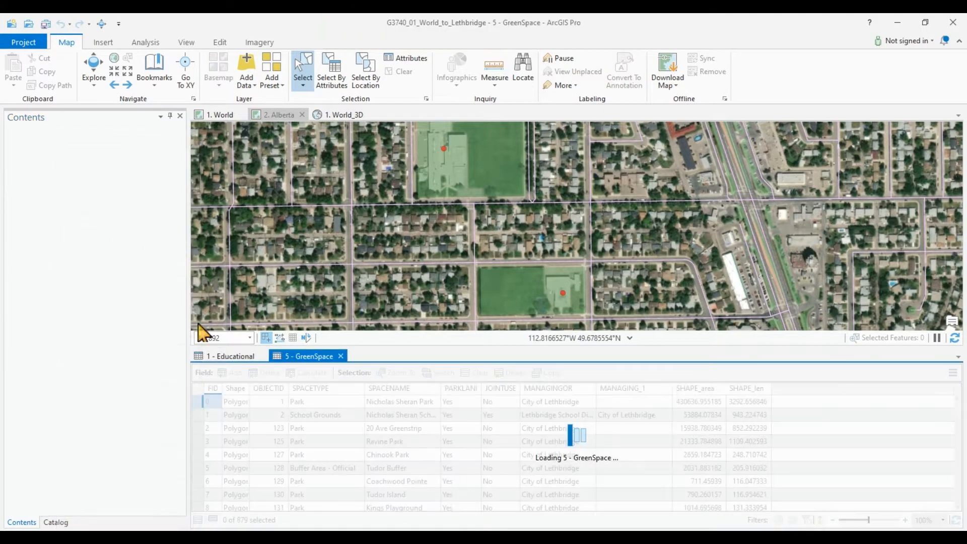
left_click(228, 357)
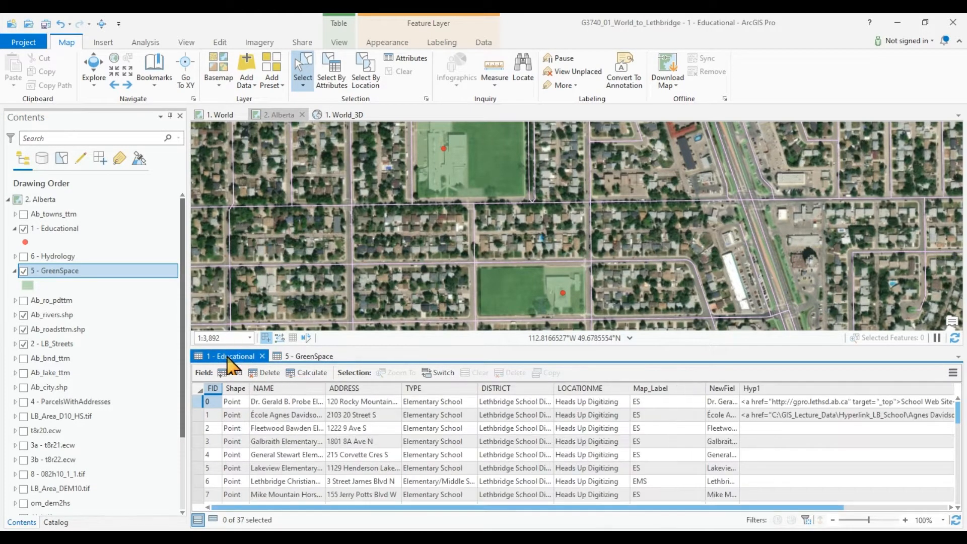
left_click(302, 356)
left_click(242, 361)
left_click(304, 358)
left_click_drag(306, 362, 610, 449)
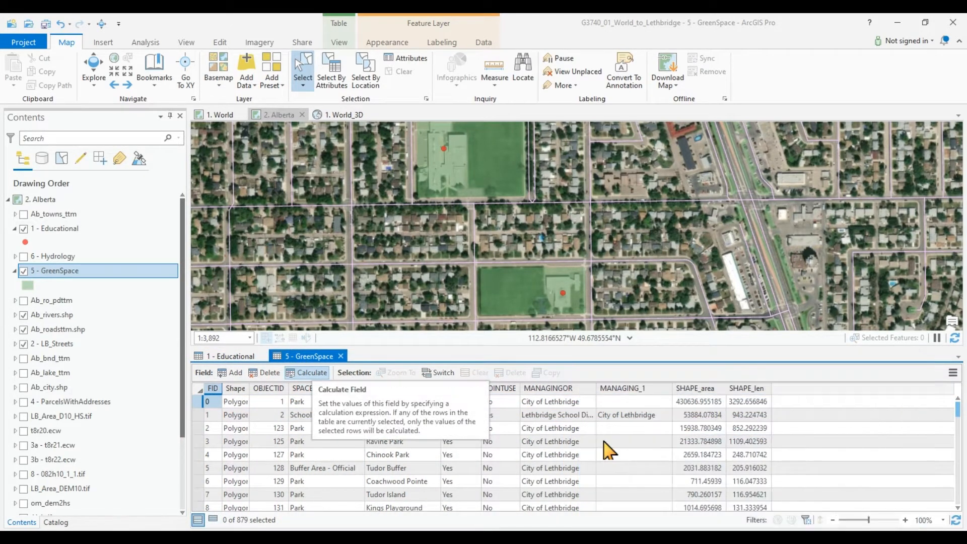
left_click(251, 355)
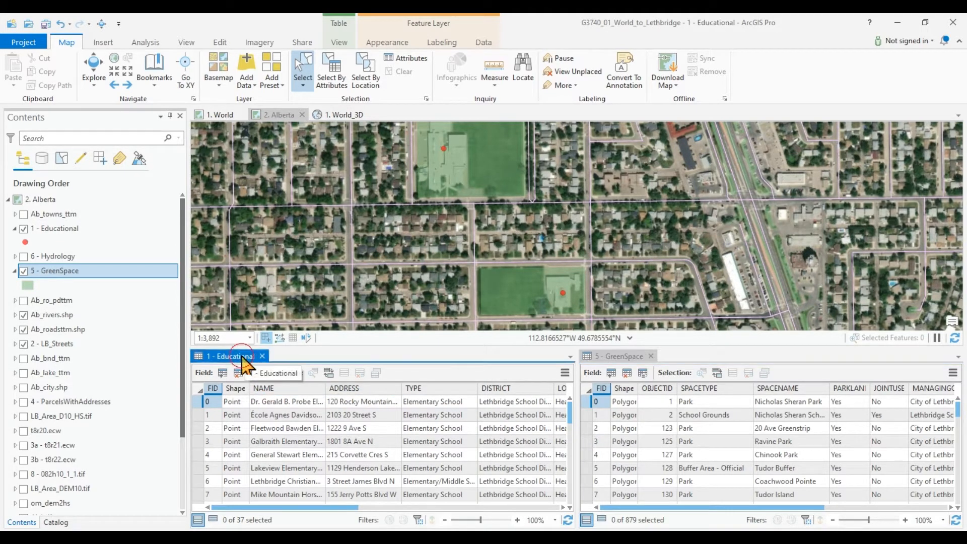
Step: Select the Tudor Buffer record in the GreenSpace table and zoom the map to that selected feature
left_click(616, 357)
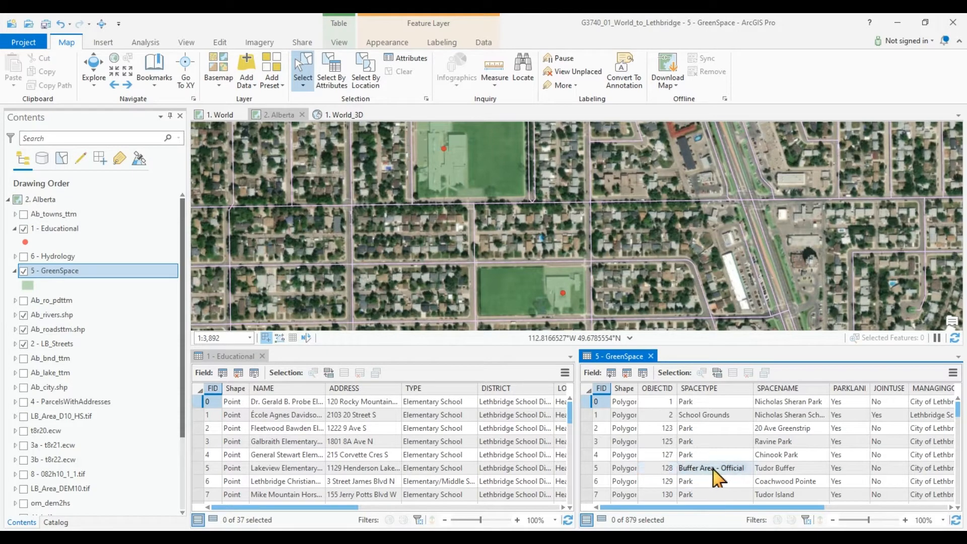
left_click(588, 468)
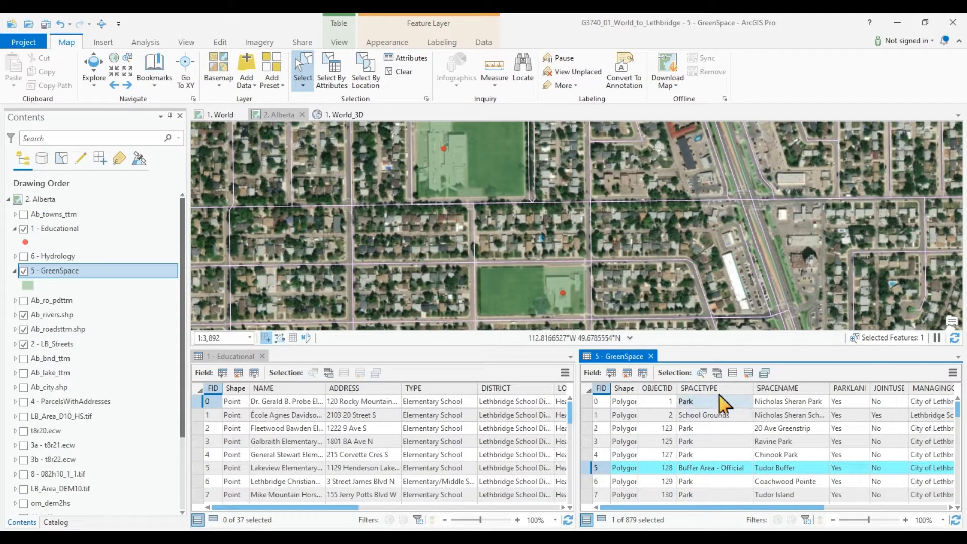
left_click(701, 373)
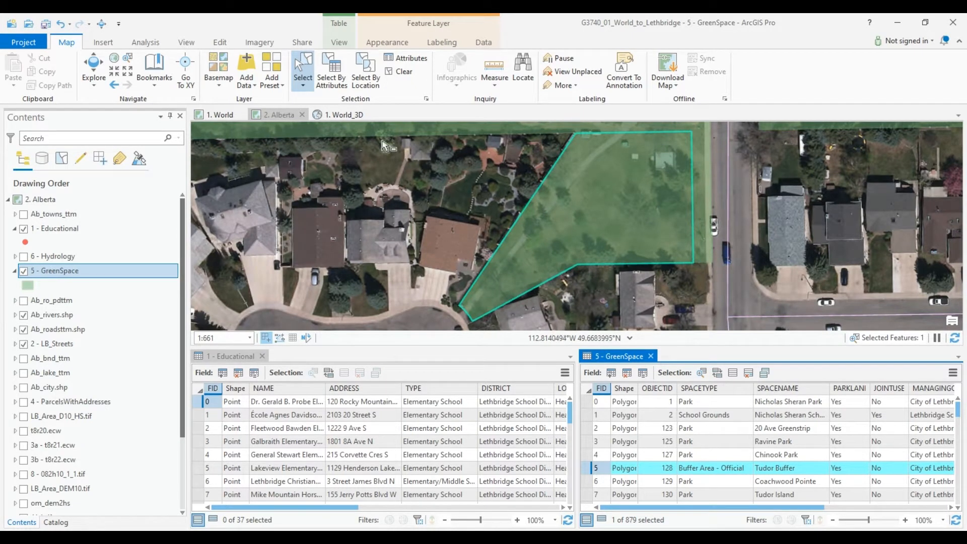
Step: Change the SPACETYPE value of the Tudor Buffer record to Buffer Area
left_click(737, 468)
left_click(737, 470)
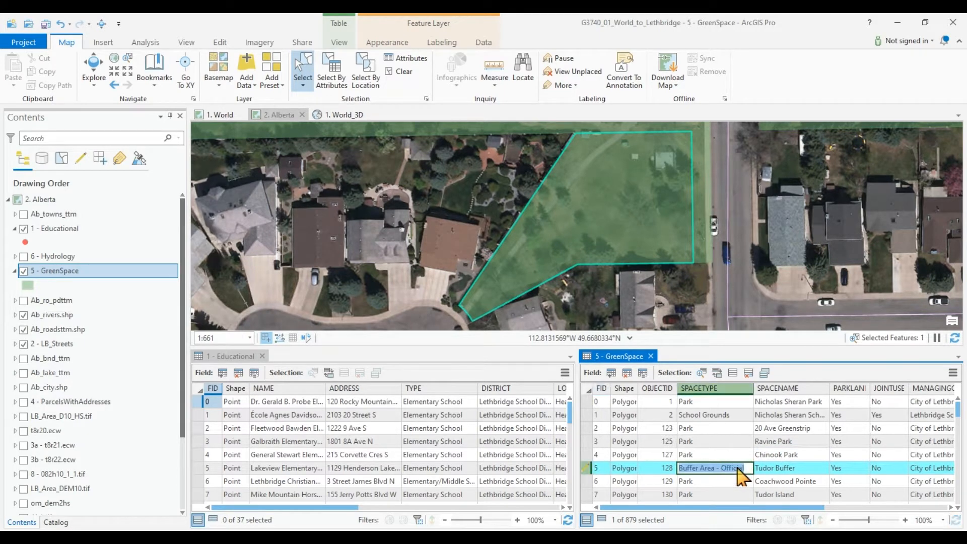
key("Escape")
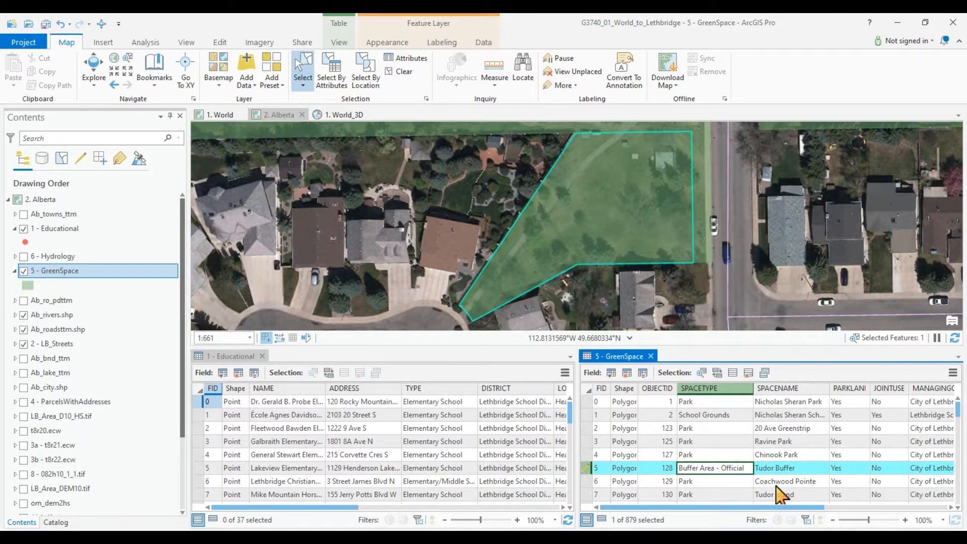
key("BackSpace")
key("Return")
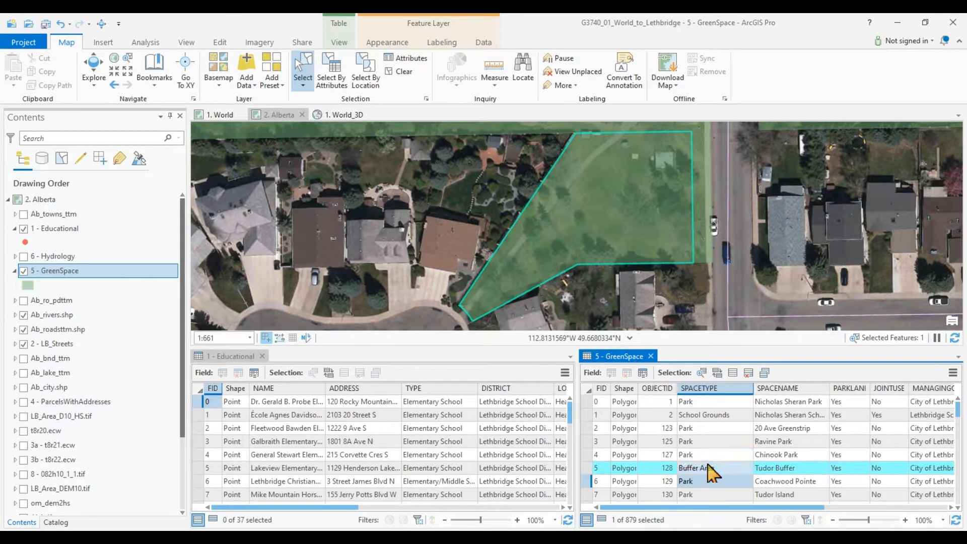
Step: Save all edits made to the GreenSpace data
left_click(220, 43)
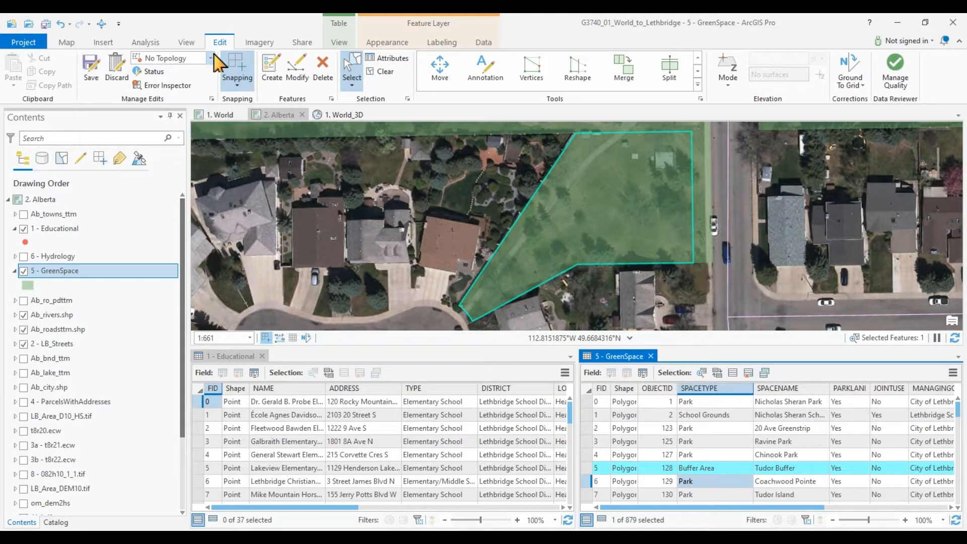
left_click(92, 70)
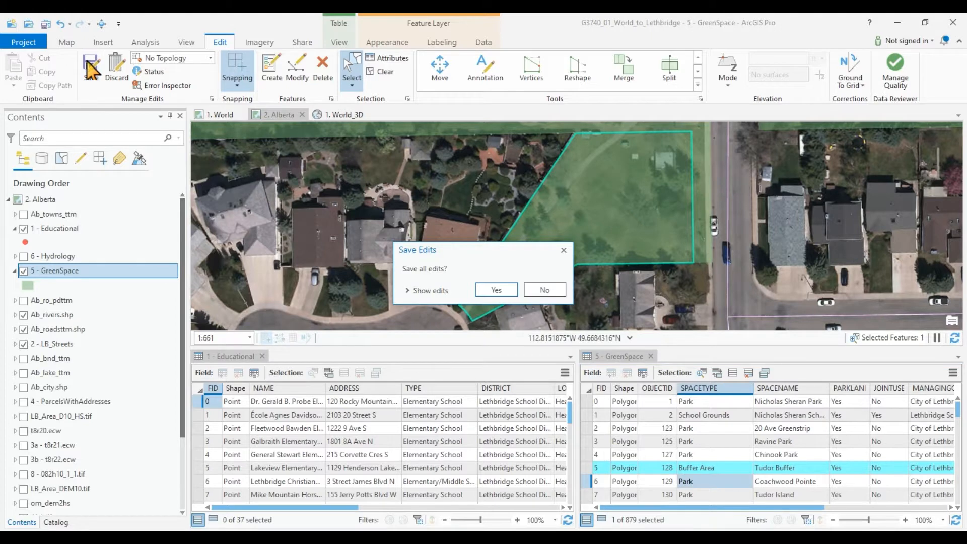
left_click(498, 291)
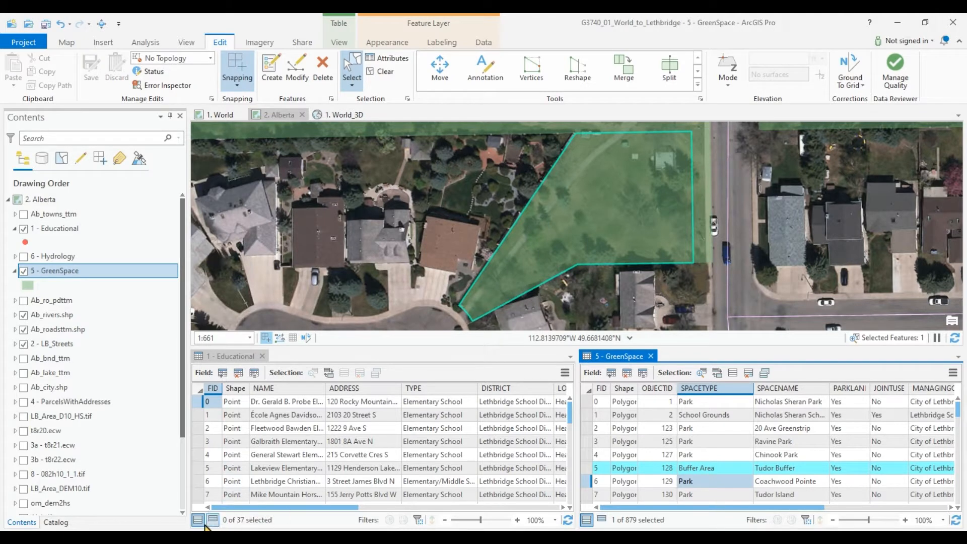
Step: Make the Educational table active and return the map to its previous extent
left_click(233, 357)
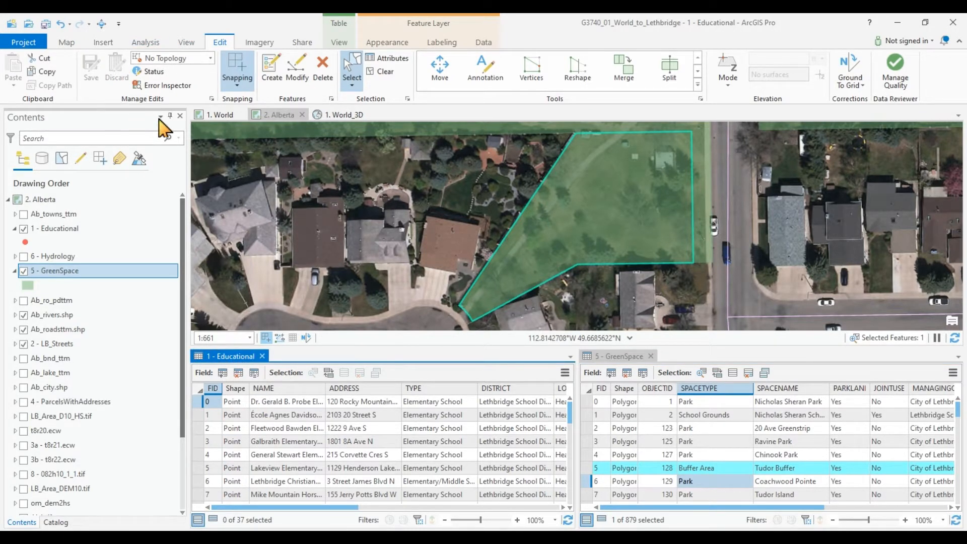
left_click(66, 42)
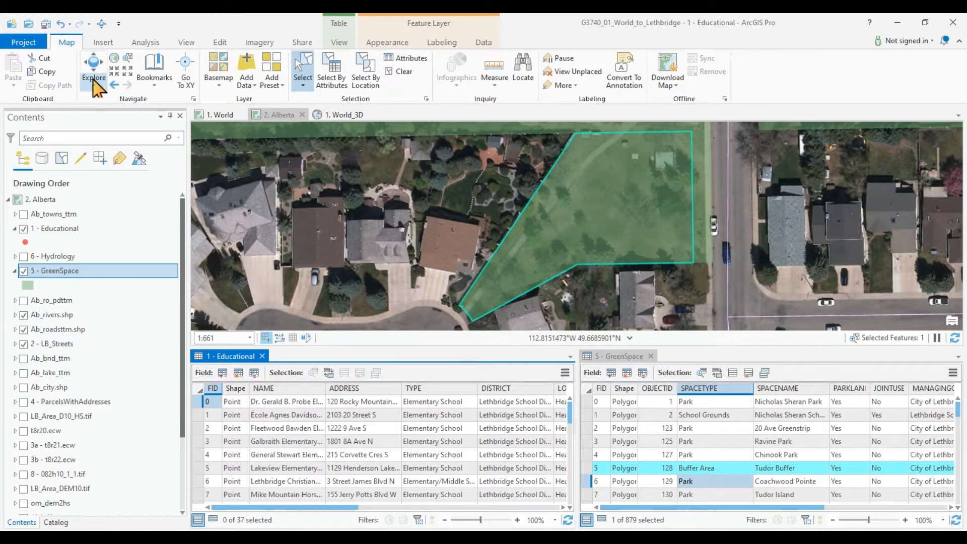
left_click(113, 85)
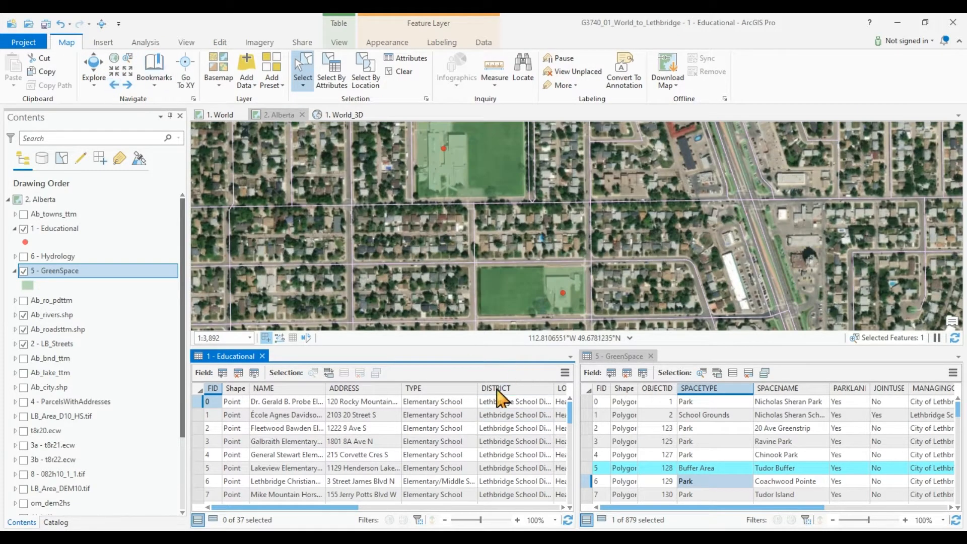
Step: Select the Gilbert Paterson Middle School point in the northern green space and show only selected records in the Educational table
left_click(446, 154)
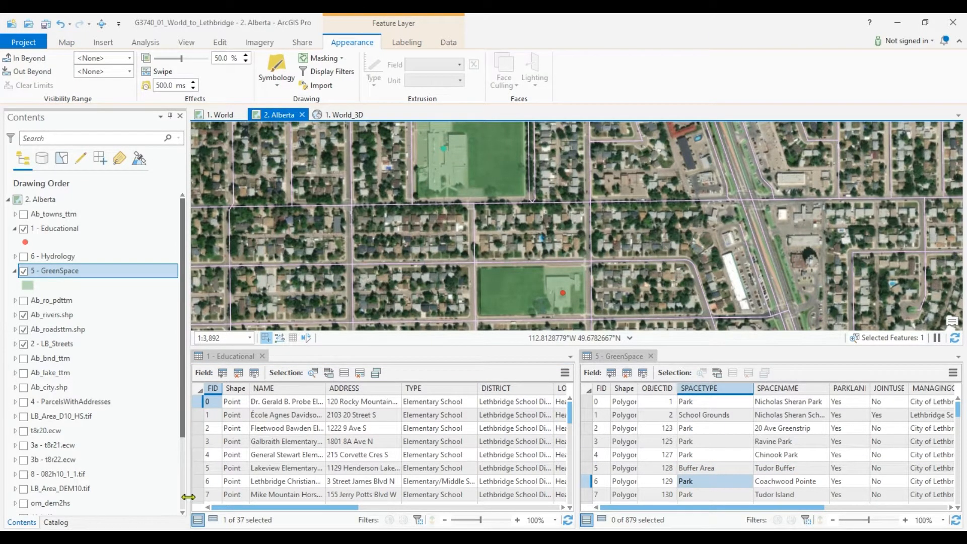
left_click_drag(572, 418, 573, 450)
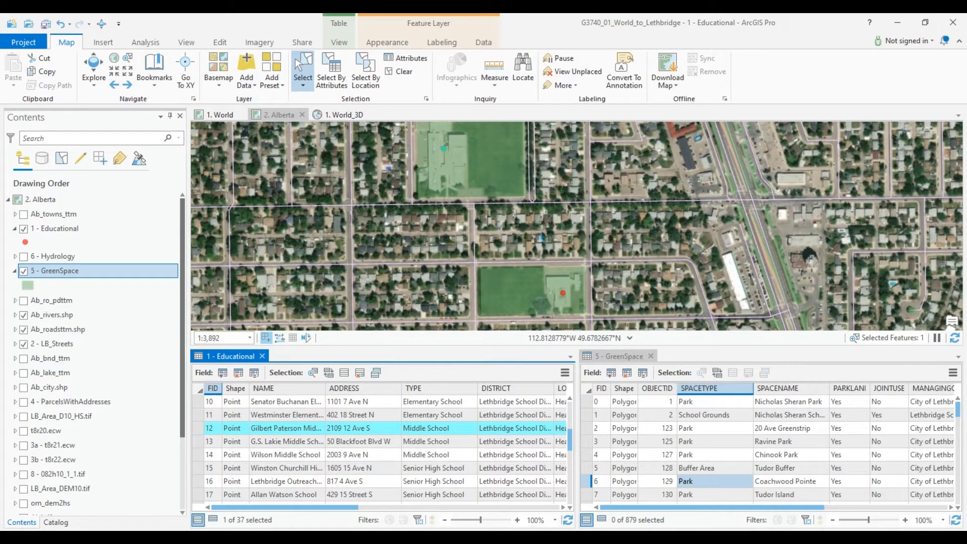
left_click(213, 517)
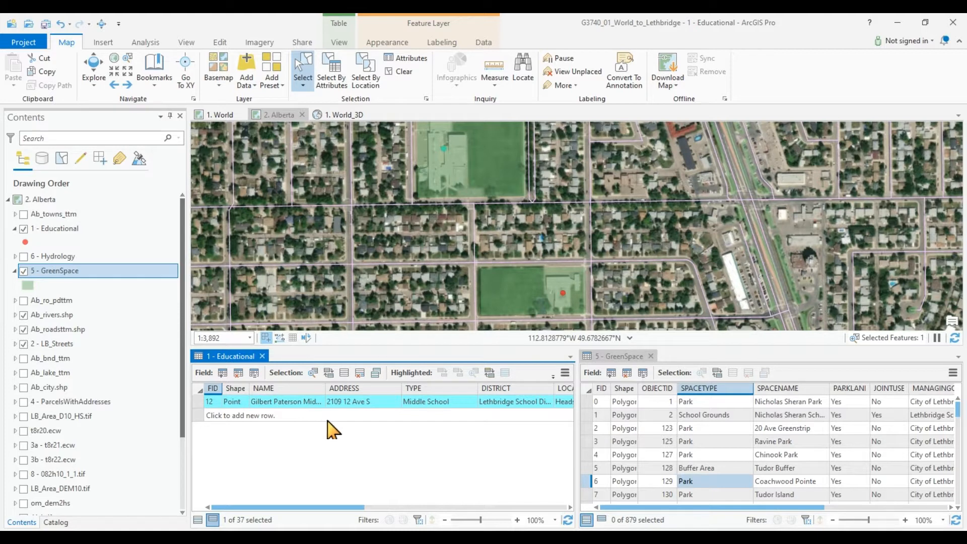
Step: Select the school point in the southern green space, add the northern school point to the selection, and show all Educational records again
left_click(565, 295)
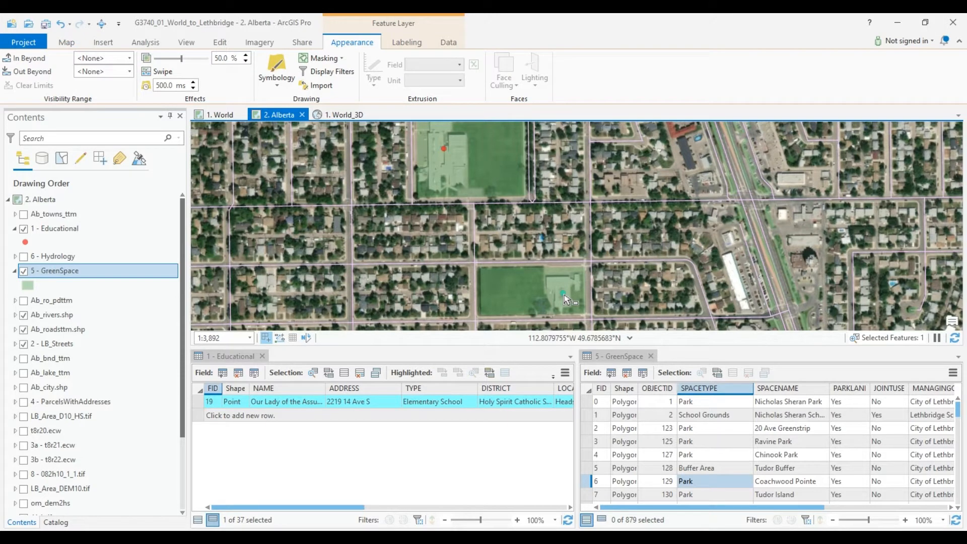
left_click(446, 151, "shift")
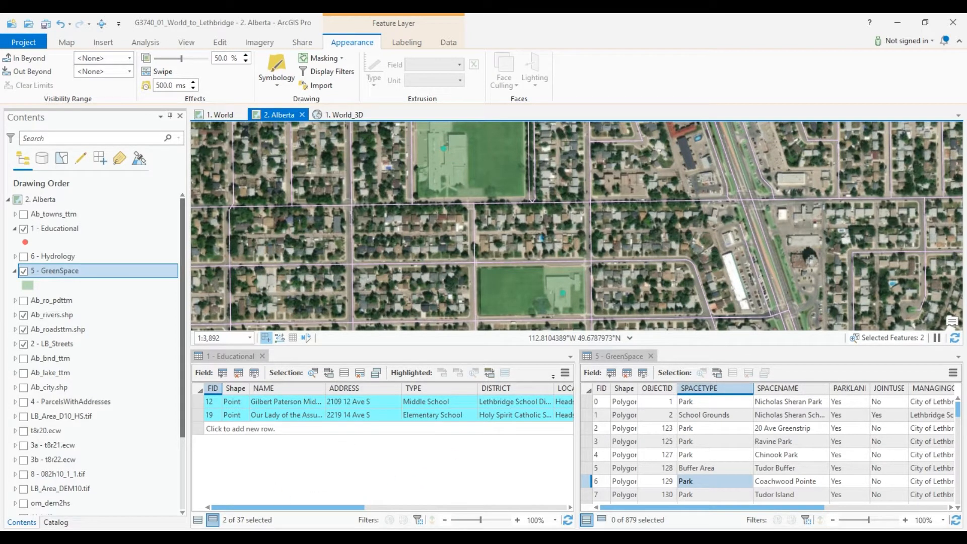
left_click(198, 520)
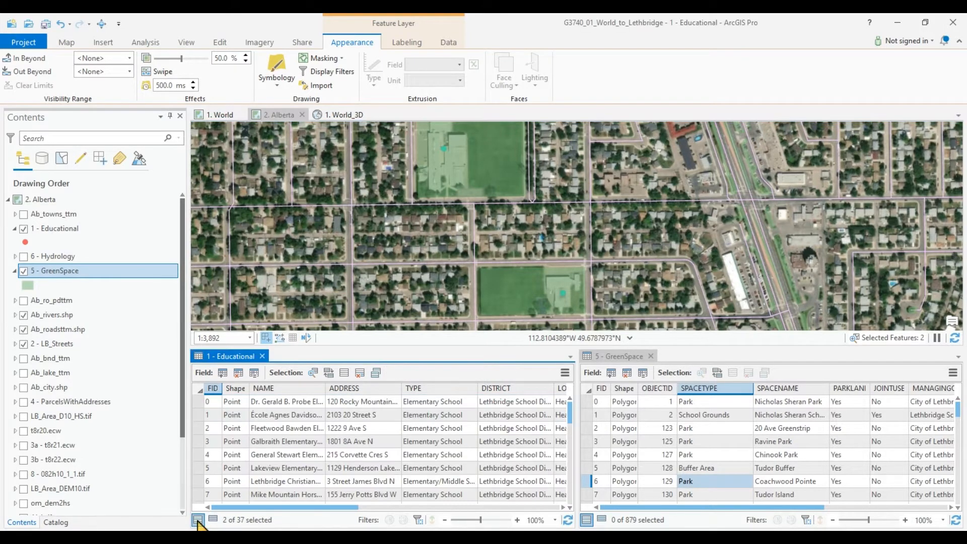
left_click_drag(570, 422, 572, 454)
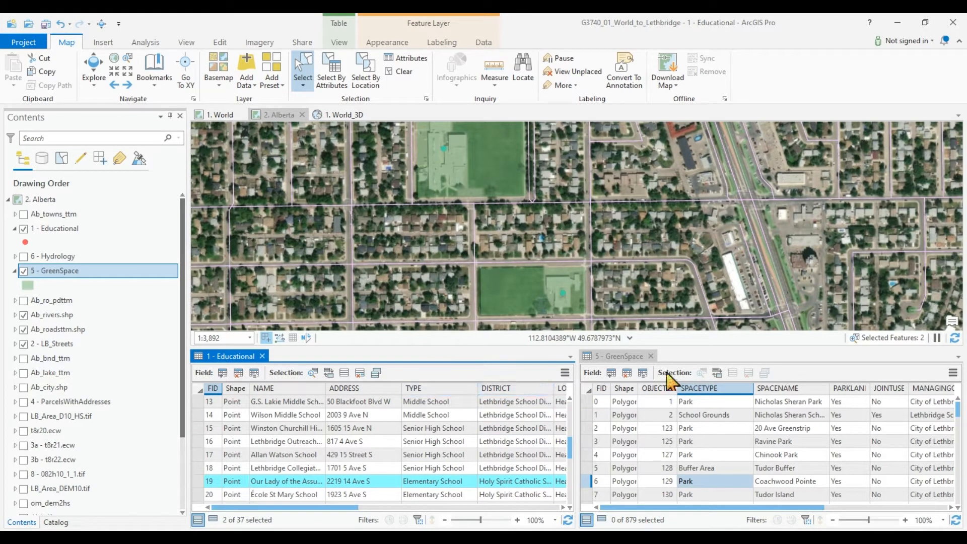
Step: Close the GreenSpace and Educational attribute tables
left_click(651, 356)
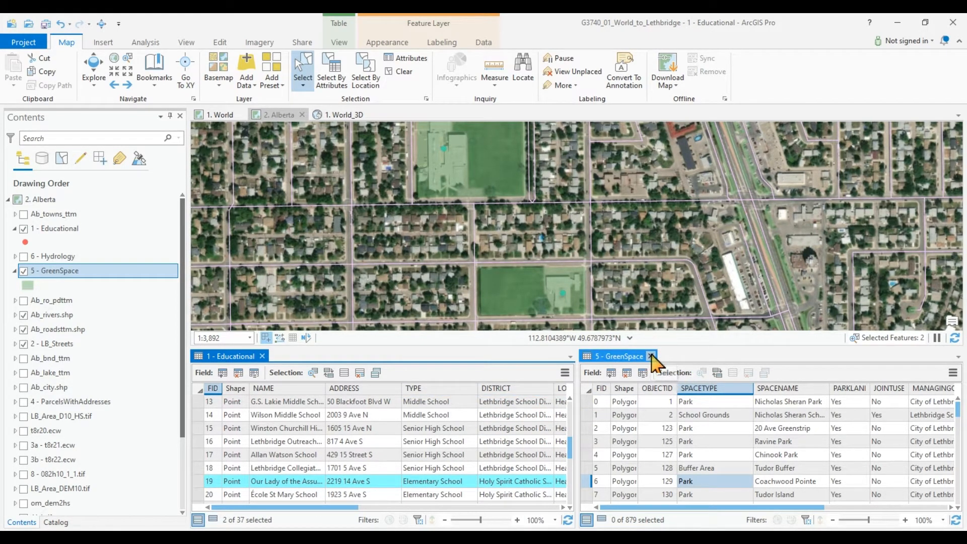
left_click(262, 356)
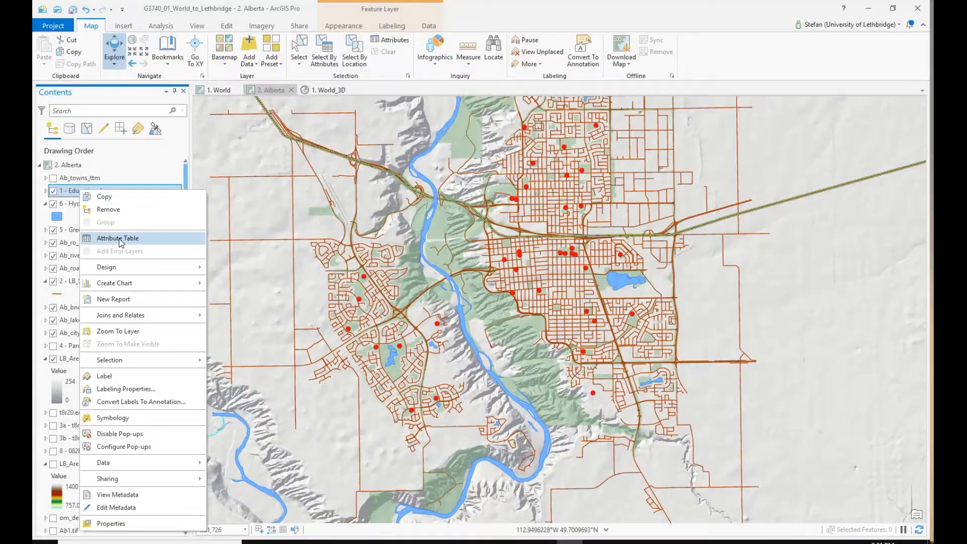
Step: Open the attribute tables of the Educational and GreenSpace layers and switch between the two tables
left_click(121, 241)
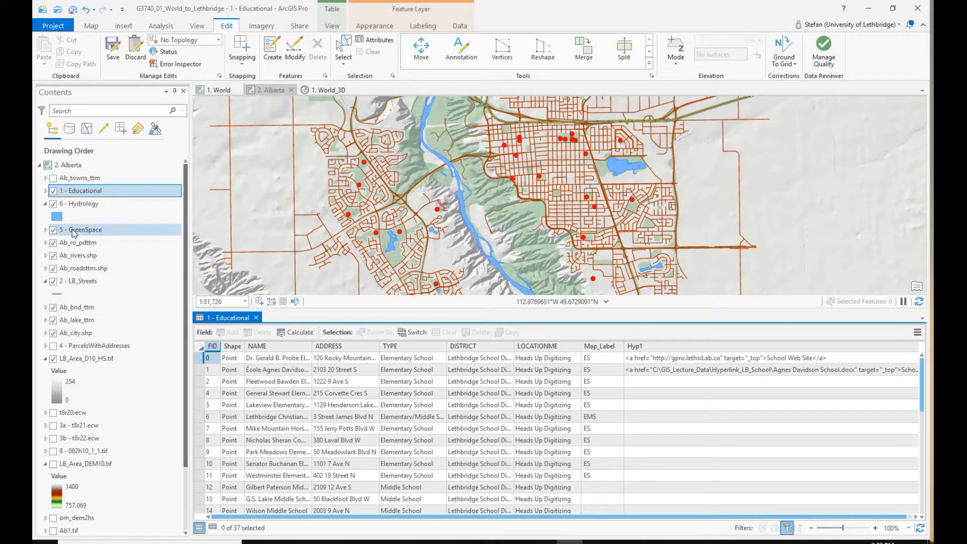
right_click(74, 233)
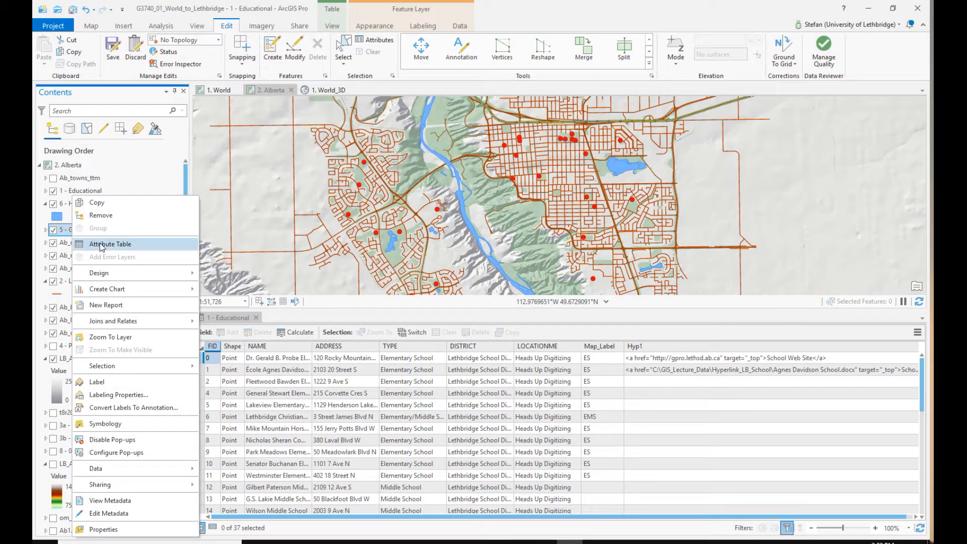
left_click(108, 245)
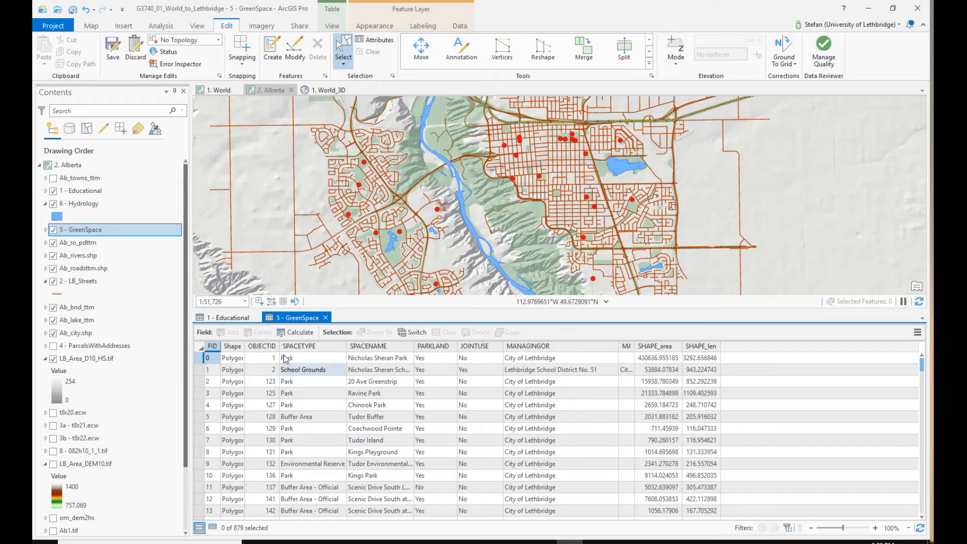
left_click(235, 318)
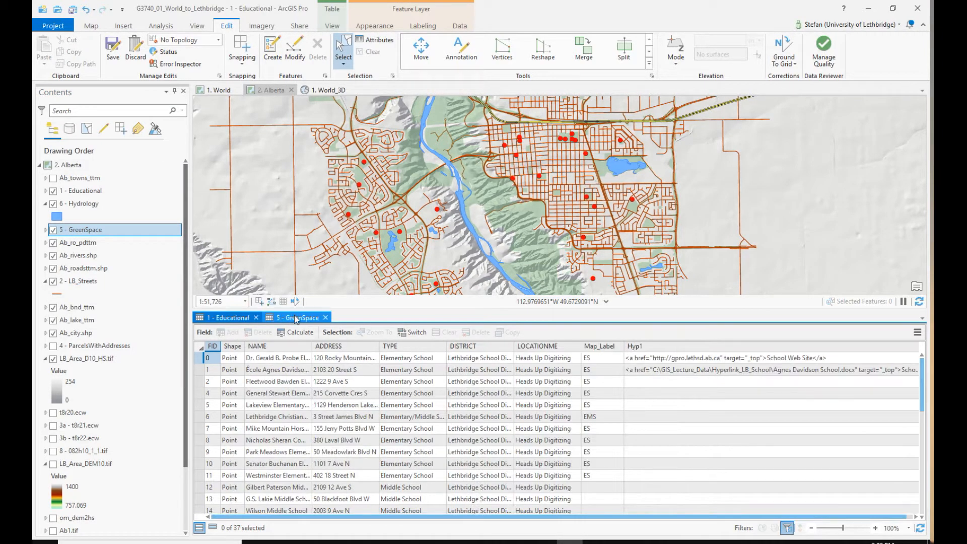
left_click(296, 318)
left_click(243, 320)
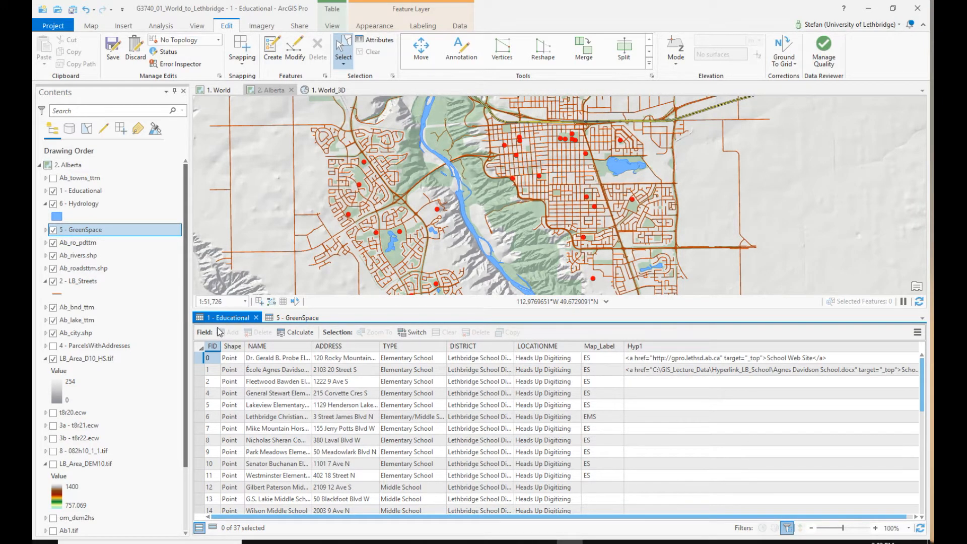
left_click(297, 319)
Step: Dock the GreenSpace table to the right of the Educational table and widen the Educational table slightly
left_click_drag(298, 321, 585, 426)
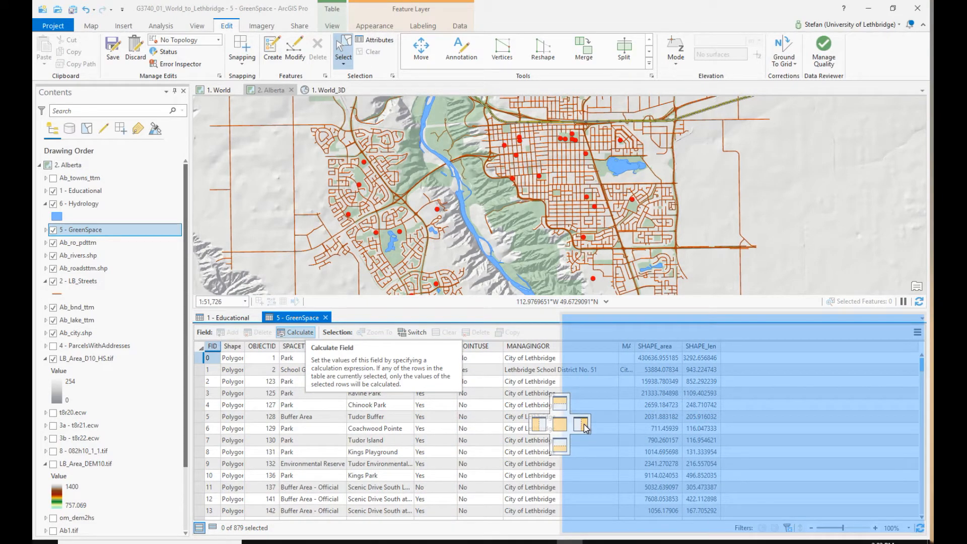
left_click_drag(584, 424, 584, 424)
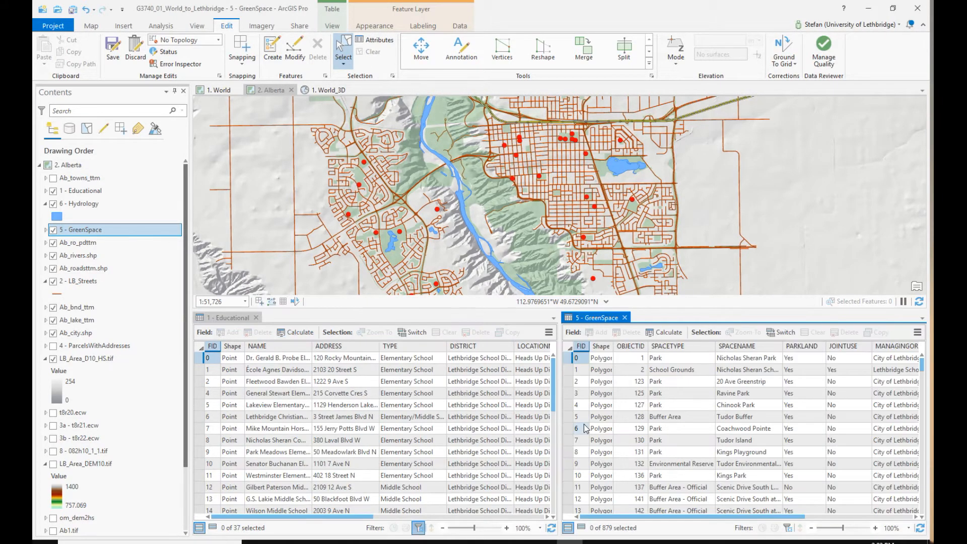
left_click_drag(558, 426, 583, 428)
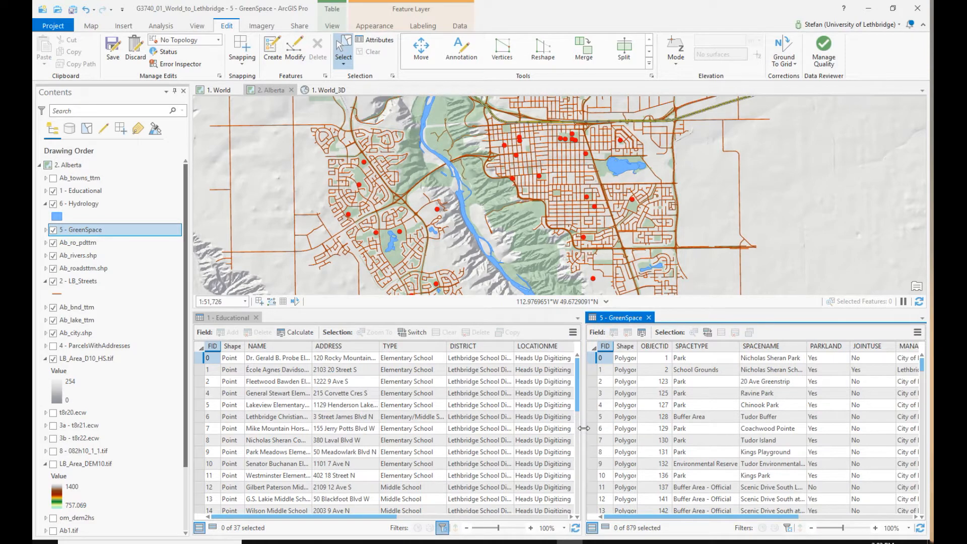
left_click_drag(386, 520, 304, 518)
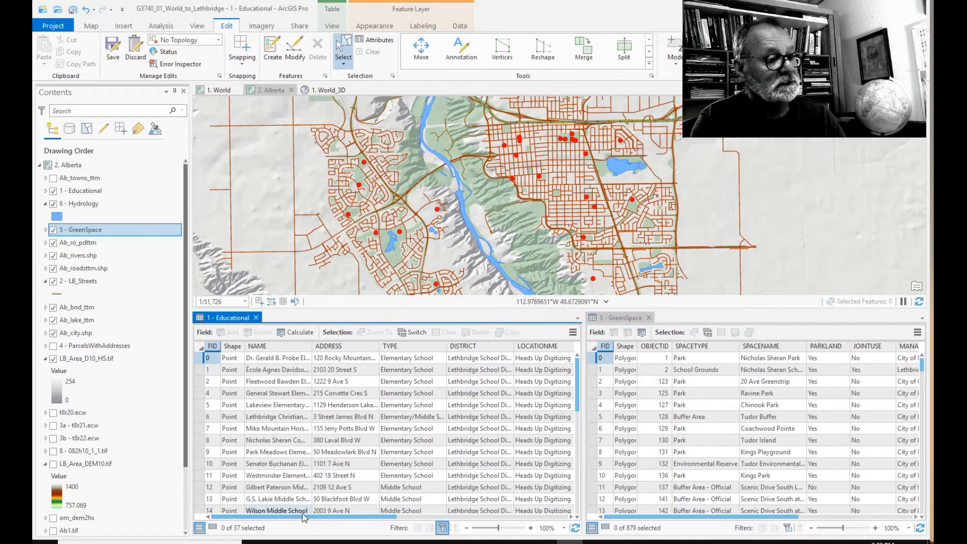
Step: Shrink the Educational table's display scale to 82%, and enlarge it again to 104%
left_click(504, 527)
left_click_drag(505, 532, 491, 536)
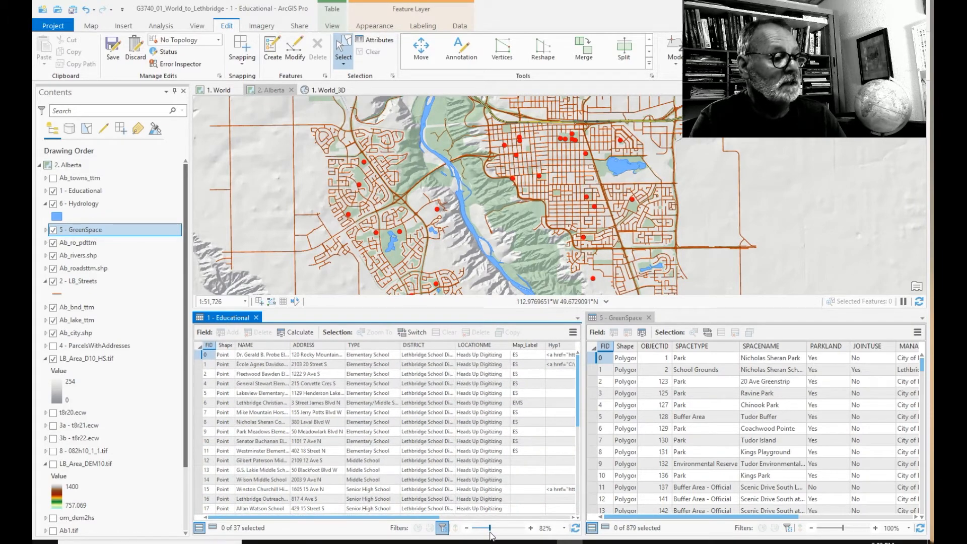
left_click_drag(493, 534, 502, 533)
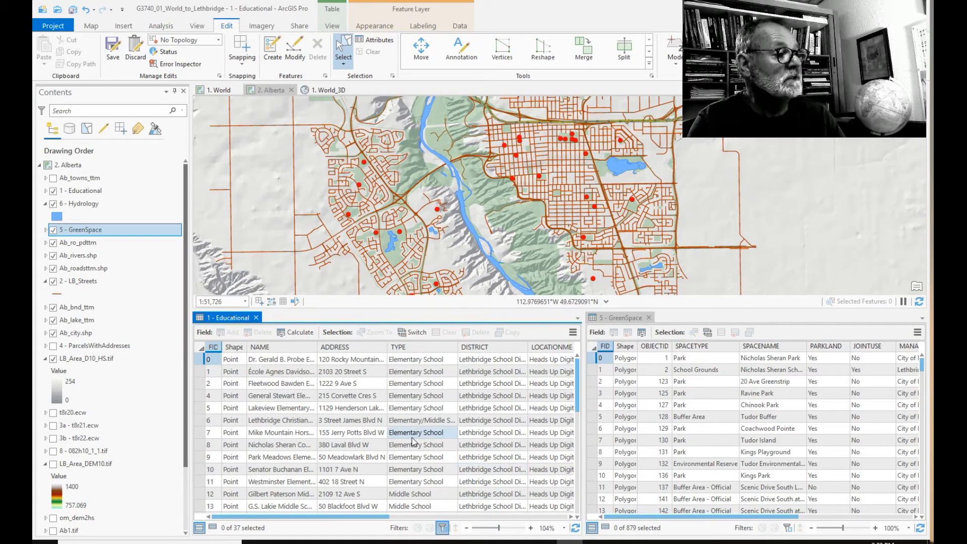
Step: Select the Educational record with FID 2, look through the table's remaining rows, and show only the selected records
left_click(200, 384)
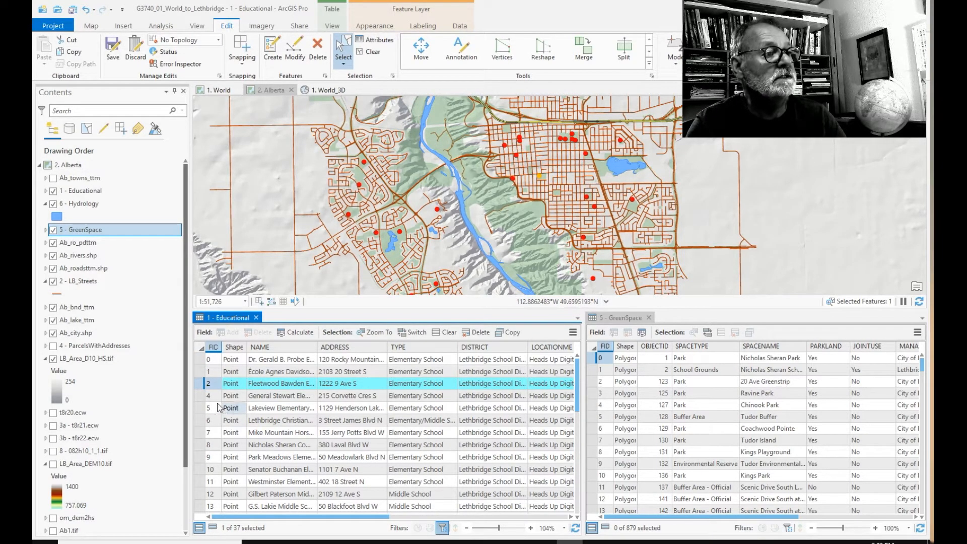
left_click(579, 386)
left_click_drag(579, 388, 577, 492)
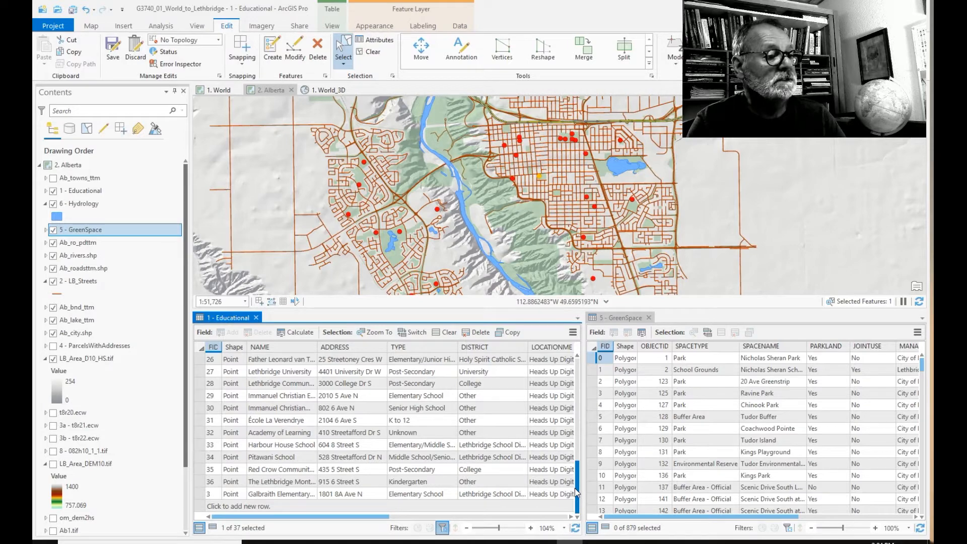
left_click_drag(576, 493, 580, 405)
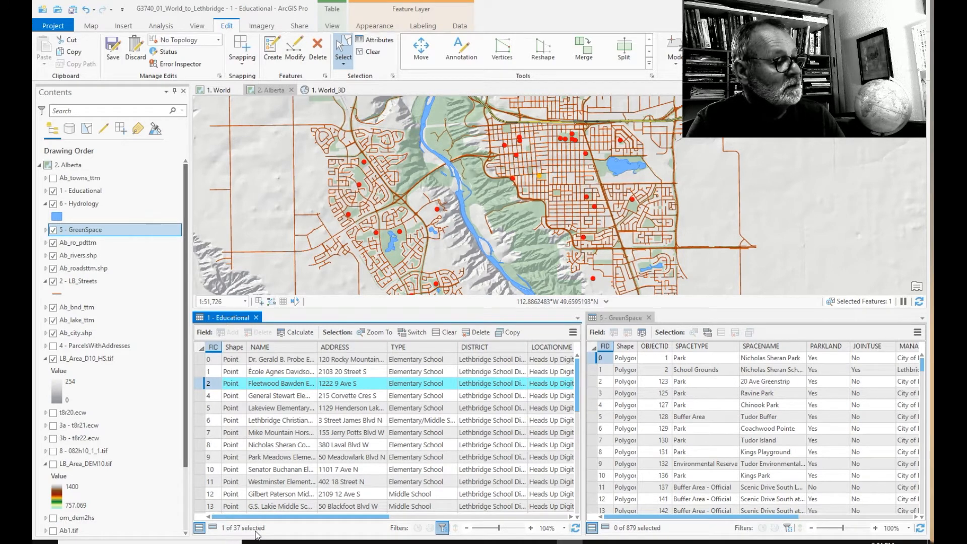
left_click(212, 528)
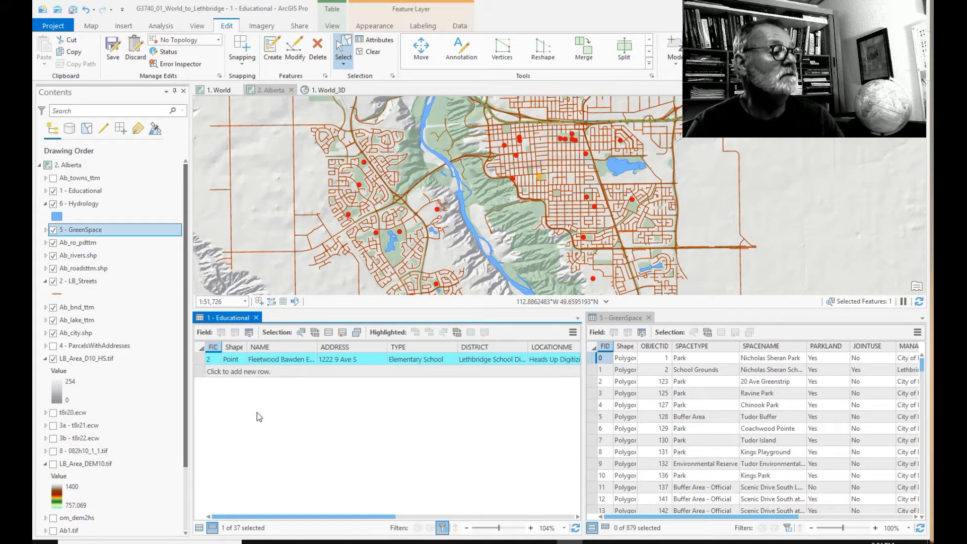
Step: Select the school point at the city's south end on the map, and replace it with a box selection around the downtown schools
left_click(585, 242)
left_click(584, 242)
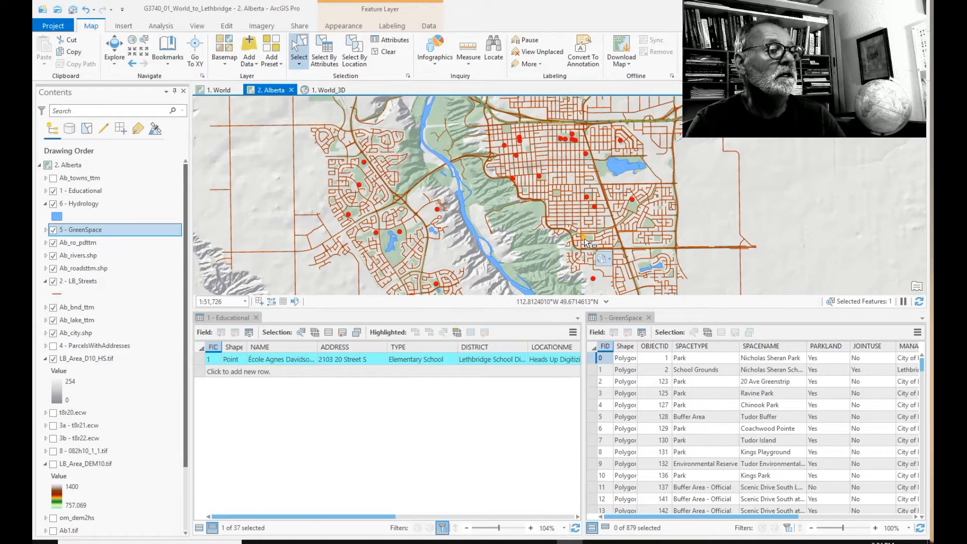
left_click_drag(490, 130, 537, 171)
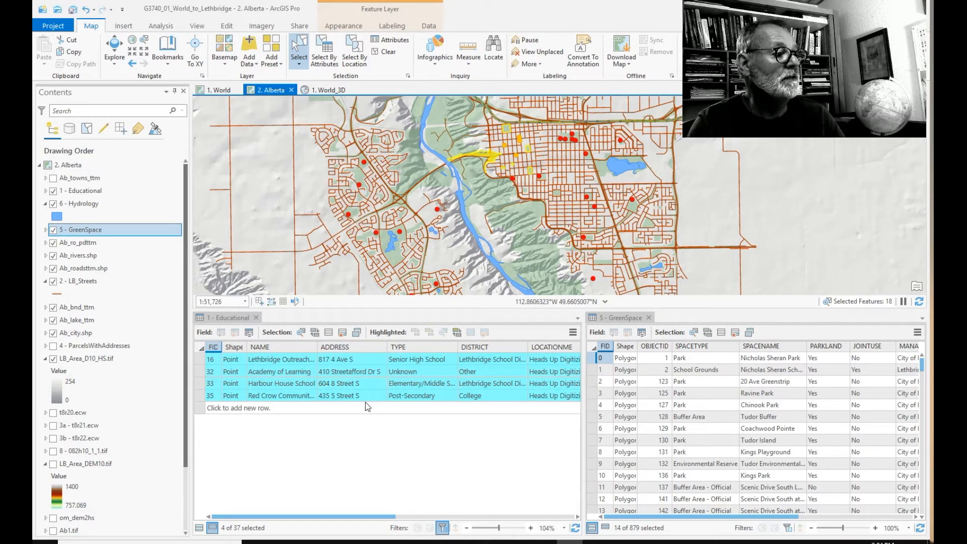
left_click(515, 396)
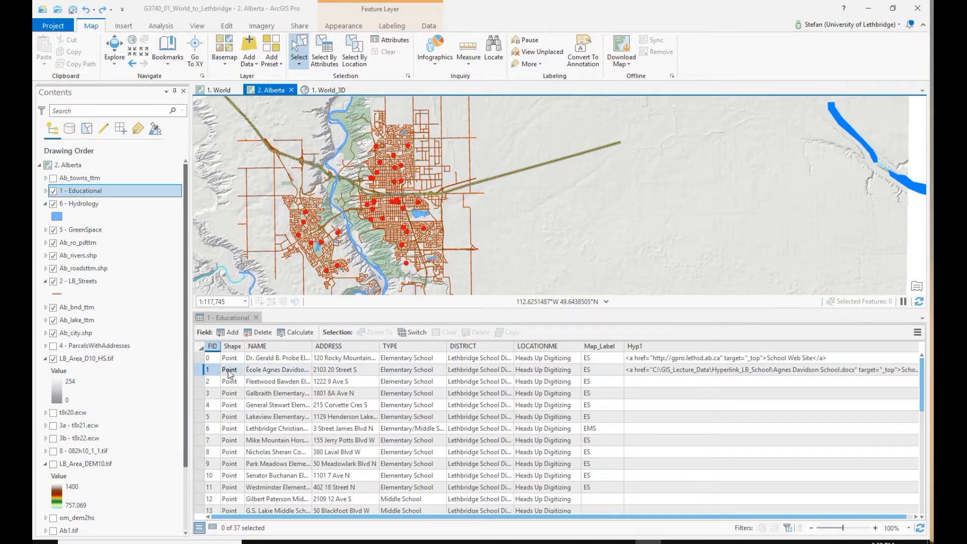
Step: Select the five non-adjacent Educational records with FID 1, 3, 6, 7 and 10 together
left_click(202, 371)
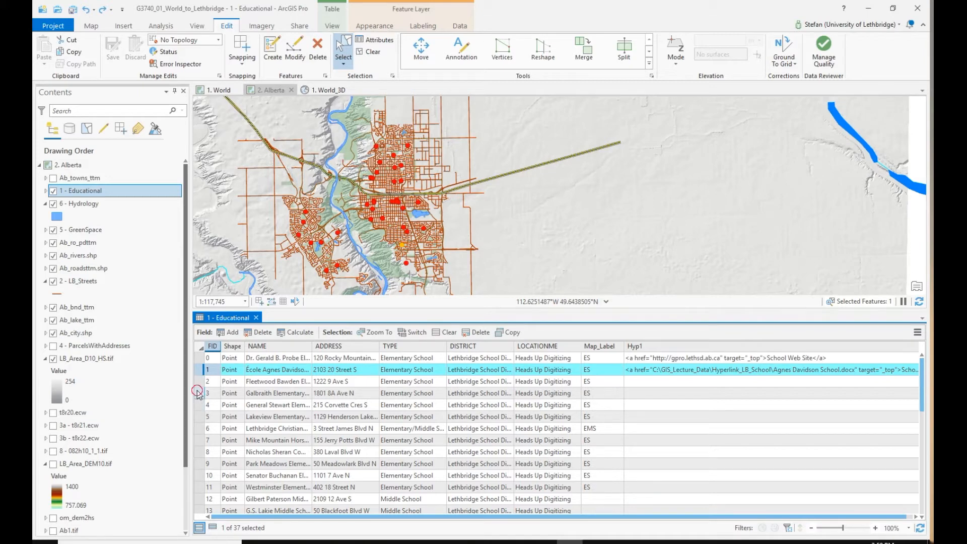
left_click(201, 393, "ctrl")
left_click(200, 429, "ctrl")
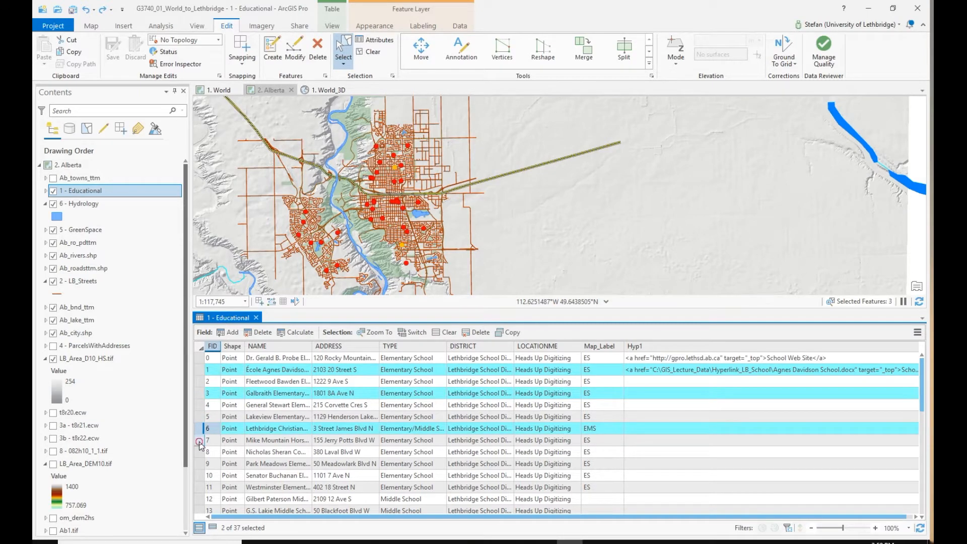
left_click(200, 440, "ctrl")
left_click(195, 477, "ctrl")
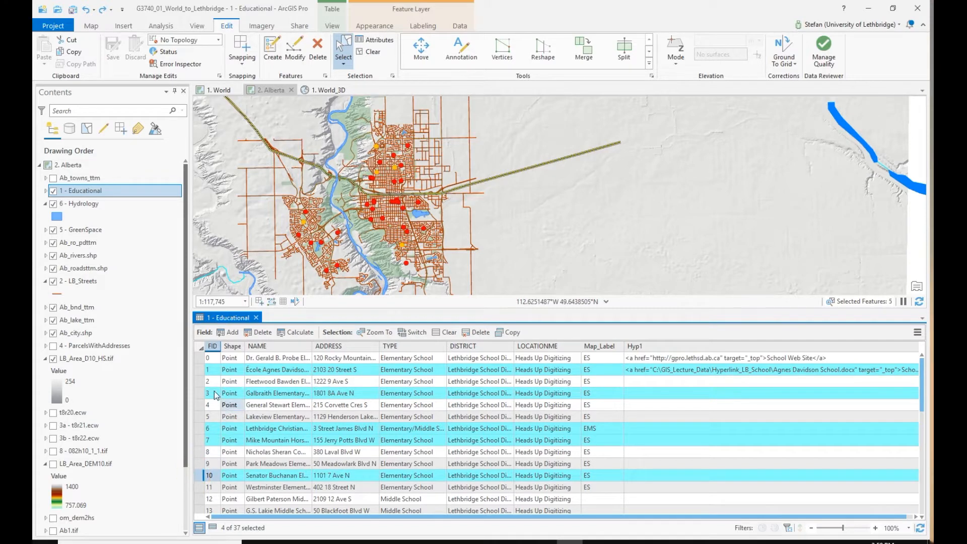
Step: Select the continuous range of Educational records from FID 1 to 9, and replace it with the range from FID 1 to 3
left_click(198, 371)
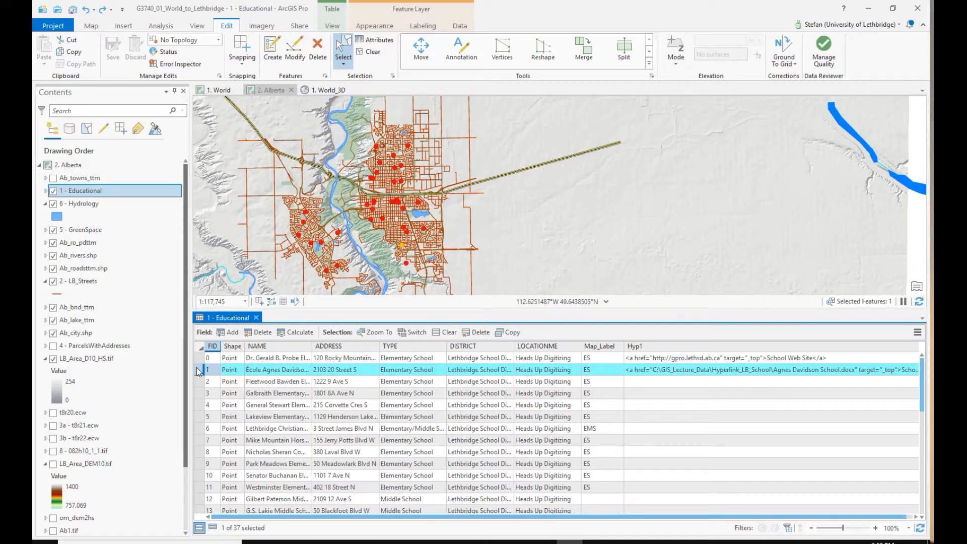
left_click(200, 464, "shift")
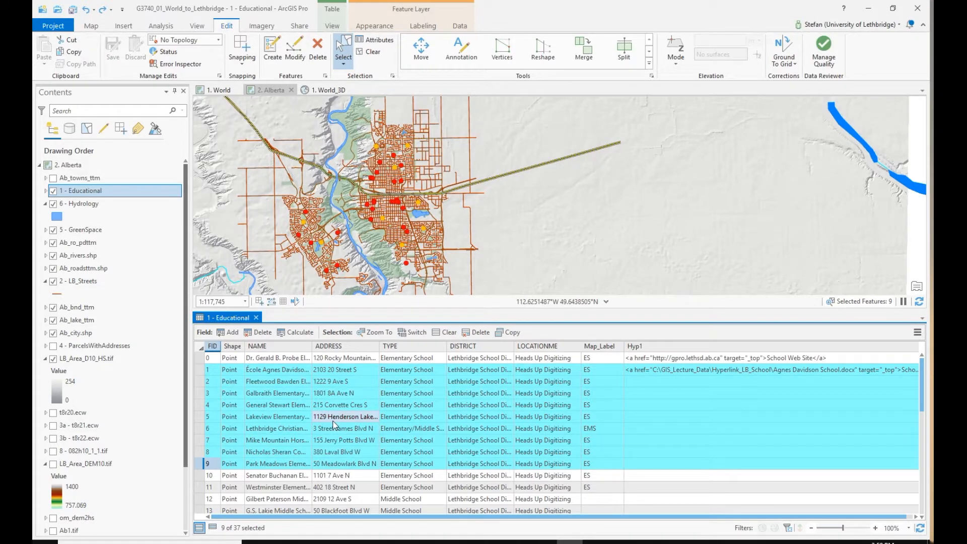
left_click(204, 371)
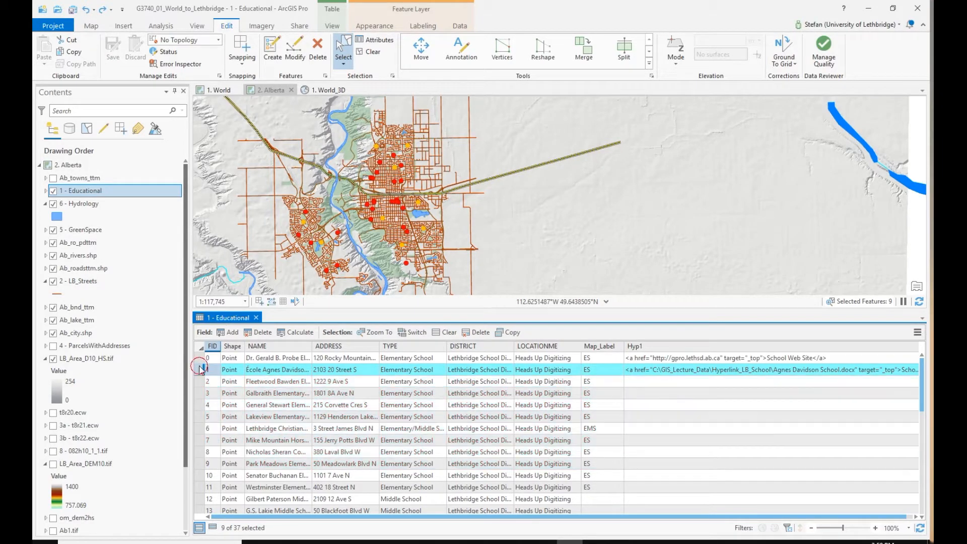
left_click(205, 394, "shift")
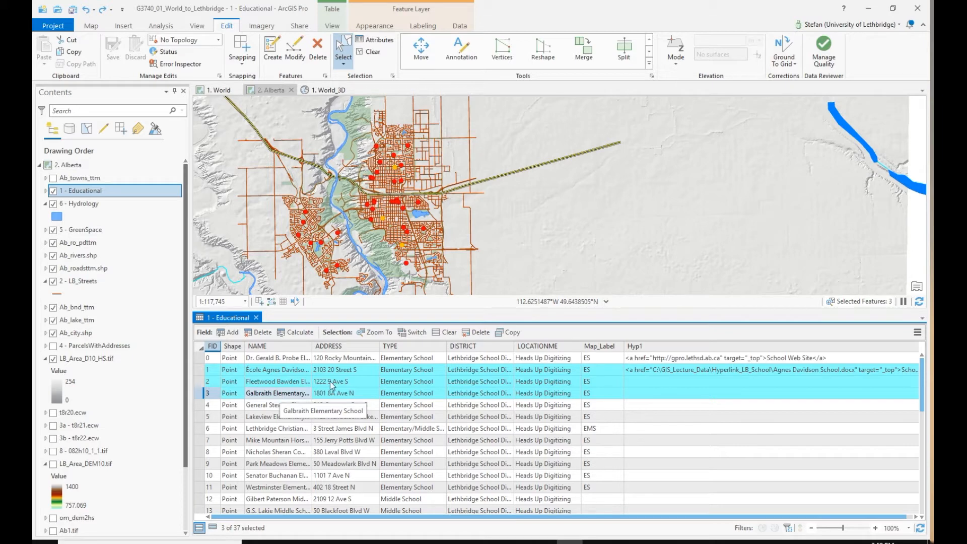
Step: Switch the Educational selection to the unselected records, switch it back, and clear the selection
left_click(415, 333)
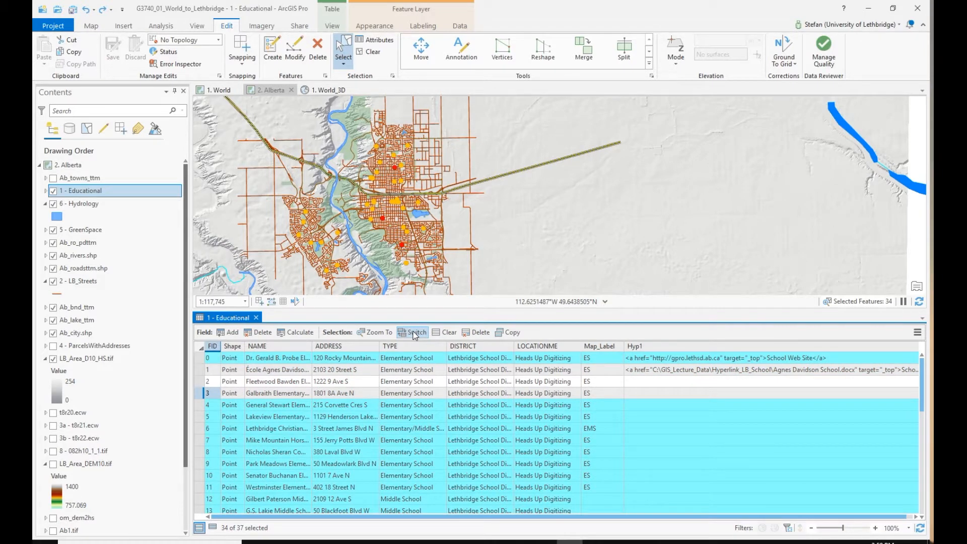
left_click(415, 333)
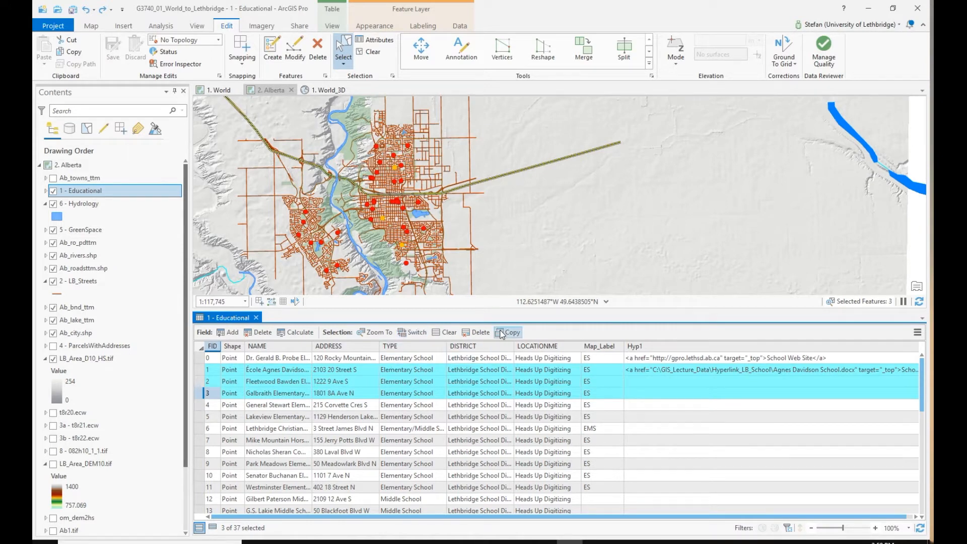
left_click(449, 333)
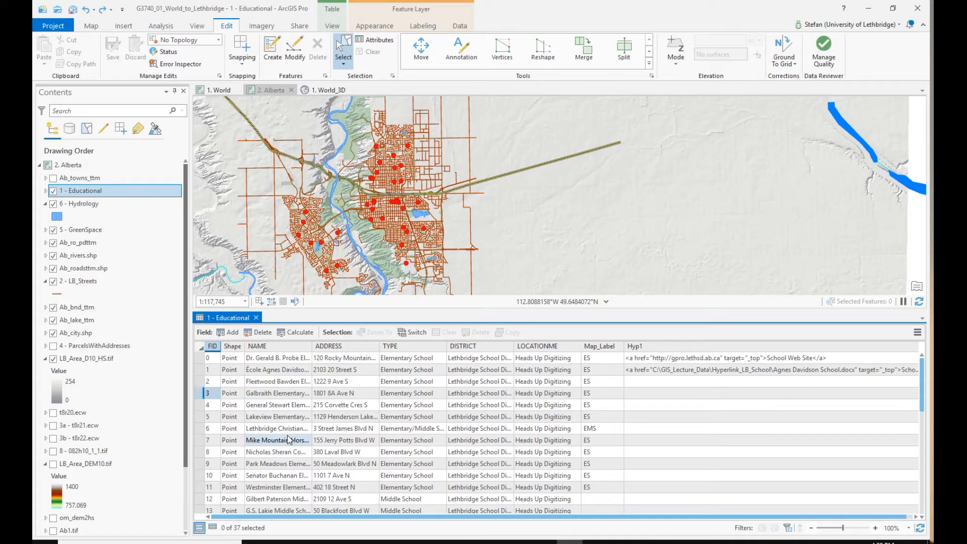
Step: Filter the Educational table by map extent and examine its records for the two adjoining green spaces north-west of the lake
left_click(788, 528)
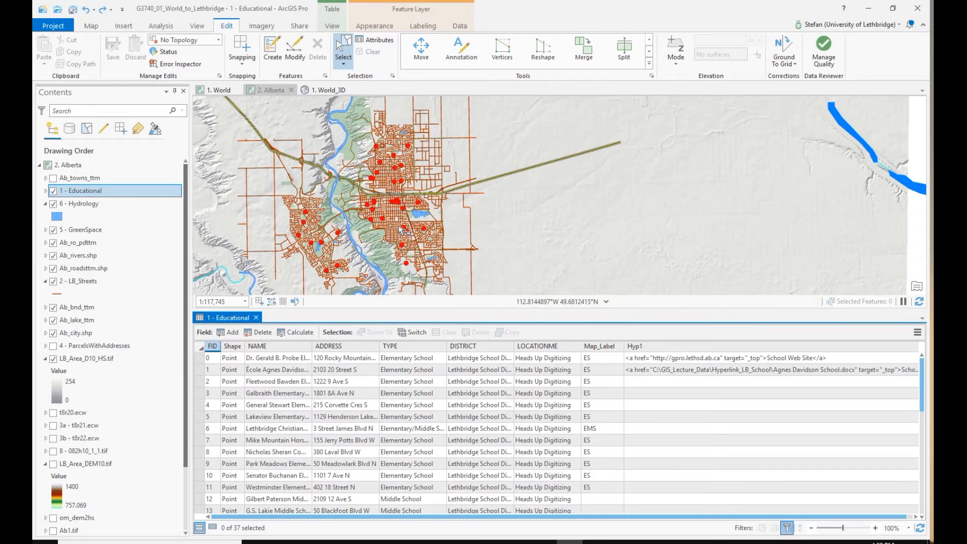
scroll(397, 223, "up", 4)
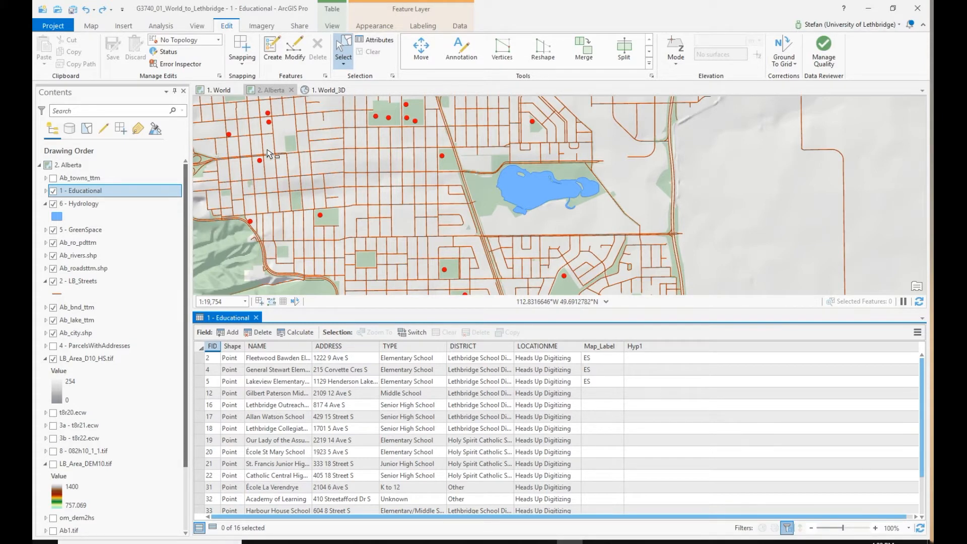
left_click(92, 26)
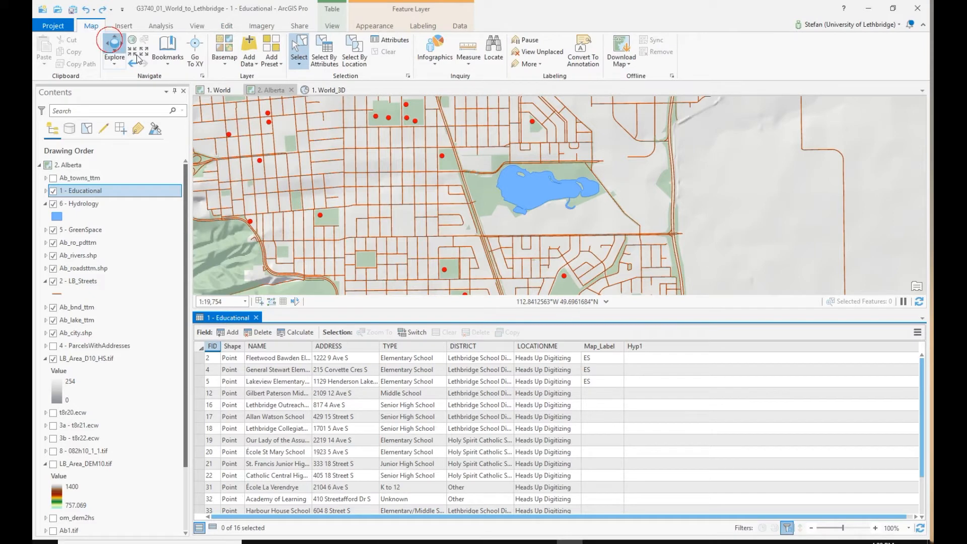
left_click_drag(354, 153, 450, 241)
scroll(450, 241, "up", 3)
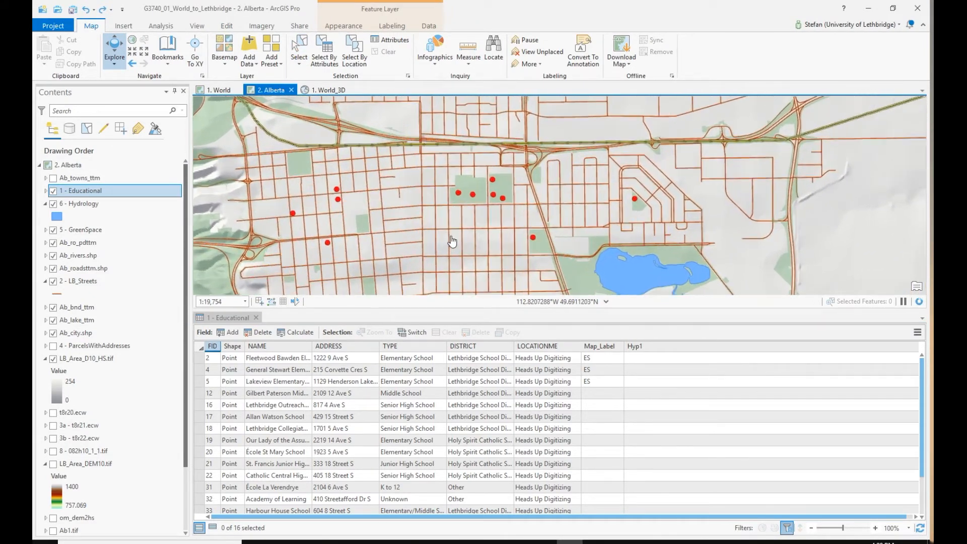
scroll(496, 217, "up", 4)
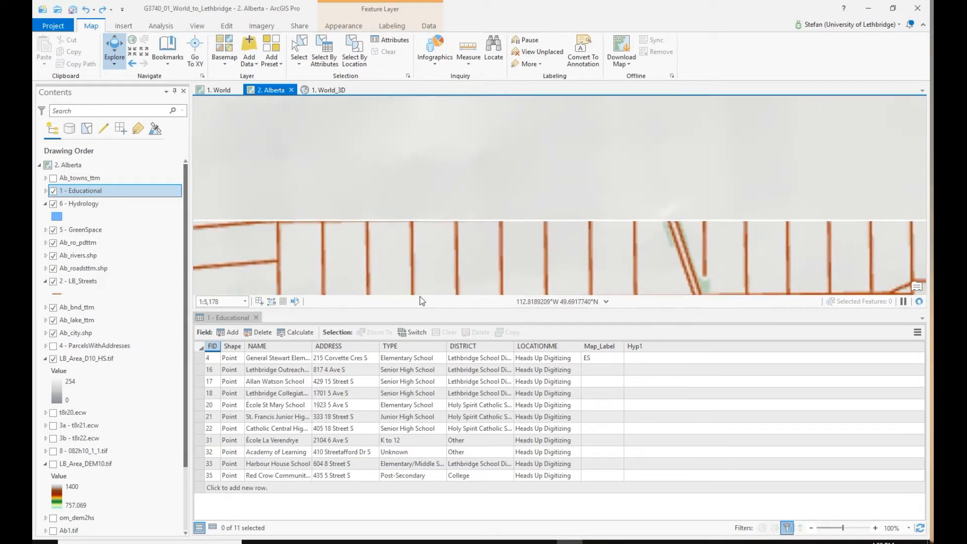
left_click_drag(476, 224, 450, 252)
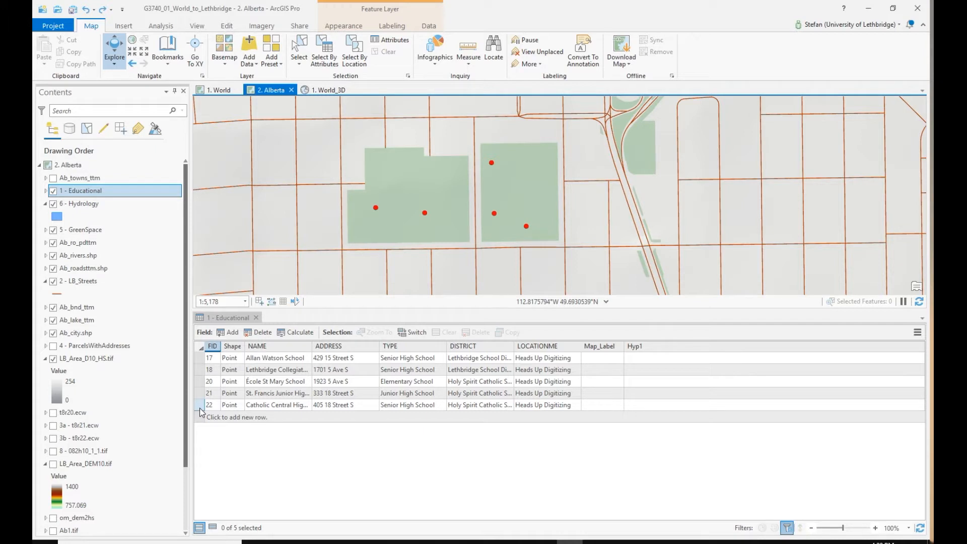
Step: Turn off the table's map extent filter, select the Educational record with FID 1, and zoom the map to it
left_click(788, 527)
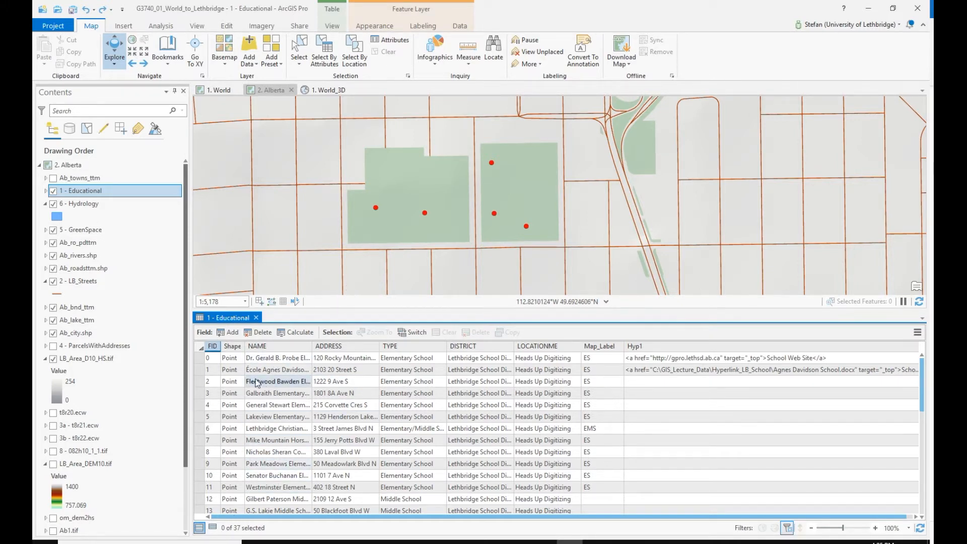
left_click(201, 372)
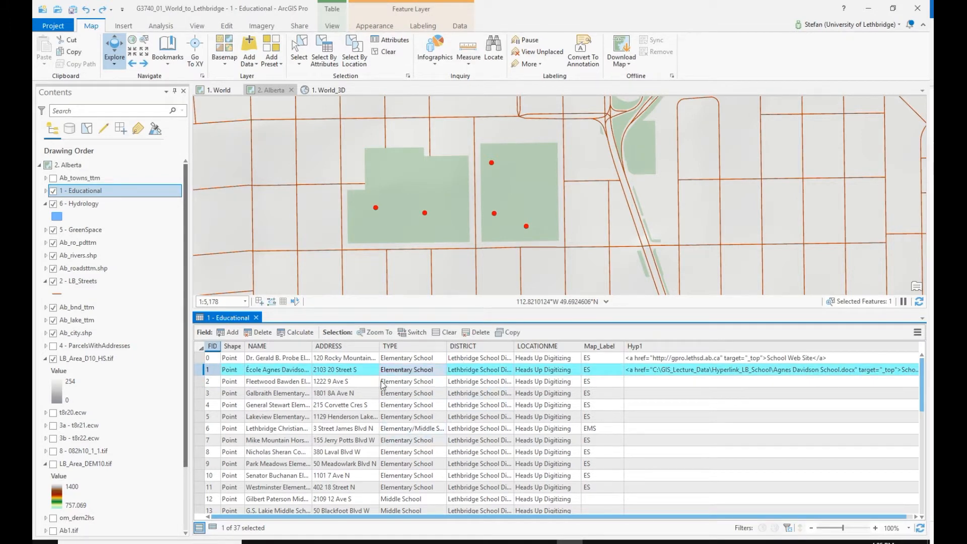
left_click(379, 335)
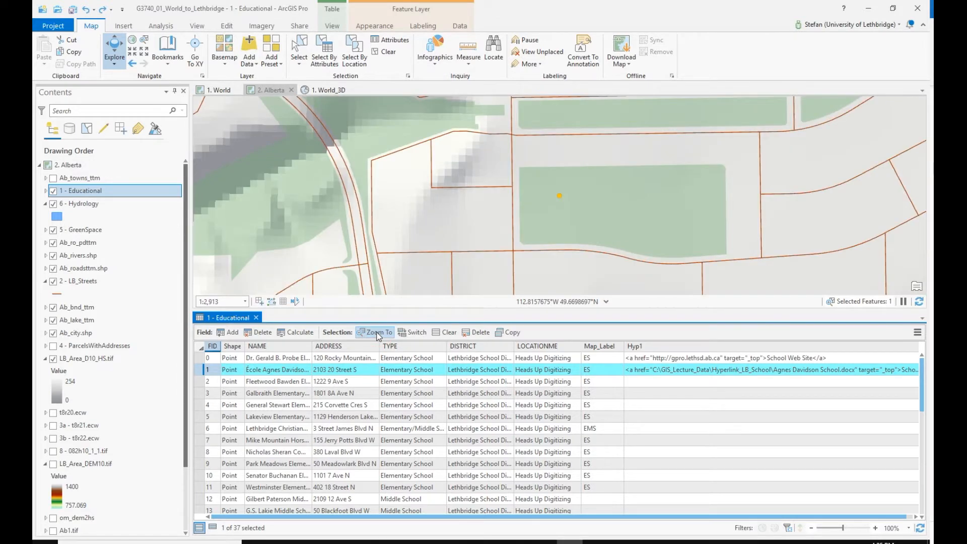
Step: Add the Educational records with FID 5 and 6 to the selection and zoom the map to all selected schools
left_click(206, 417, "ctrl")
left_click(197, 427, "ctrl")
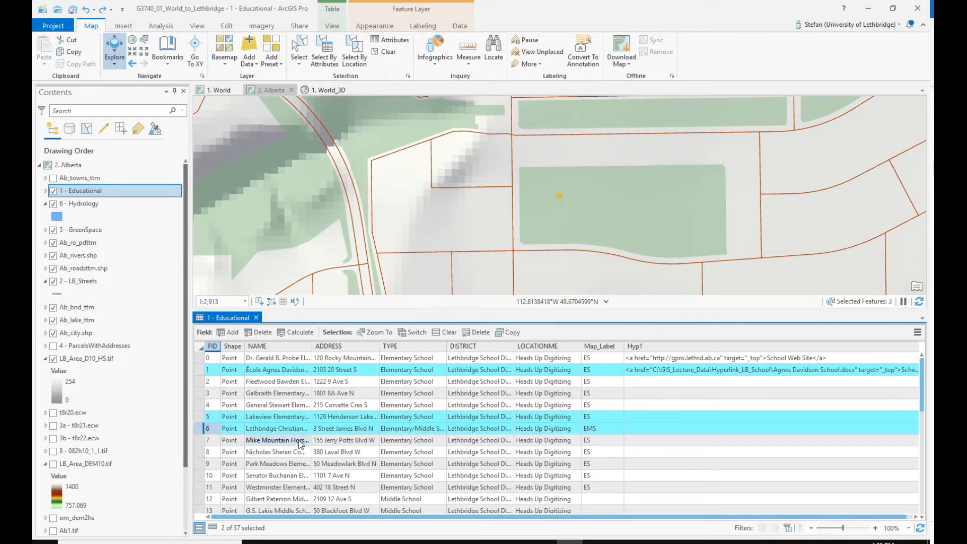
left_click(375, 333)
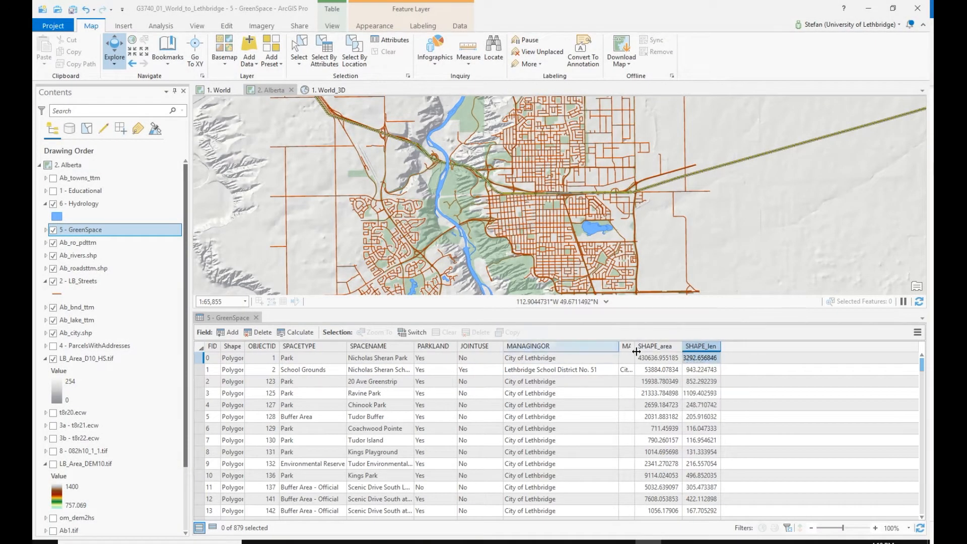
Step: Hide the PARKLAND, JOINTUSE, MANAGINGOR and MANAGING_1 fields of the GreenSpace layer, save the change, and return to the attribute table
mouse_move(697, 349)
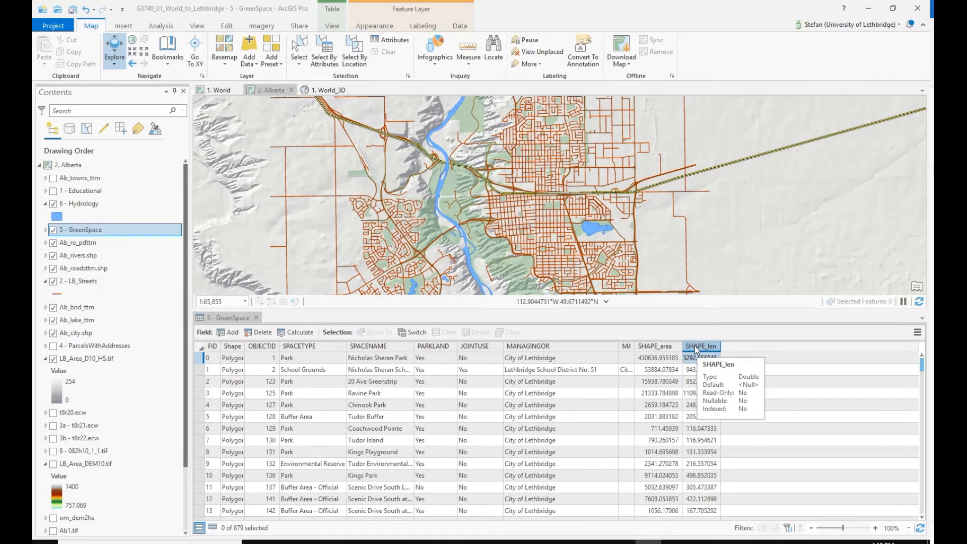
right_click(697, 350)
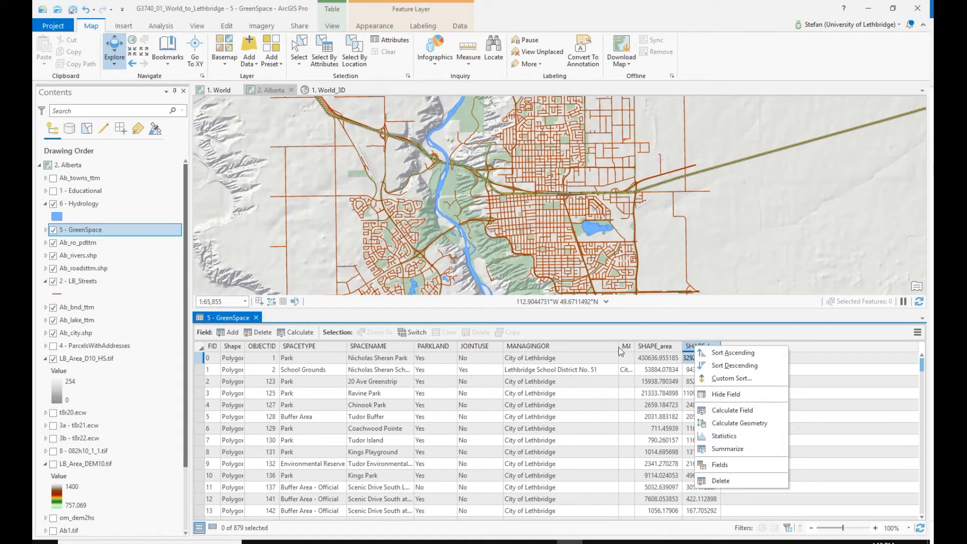
left_click(726, 466)
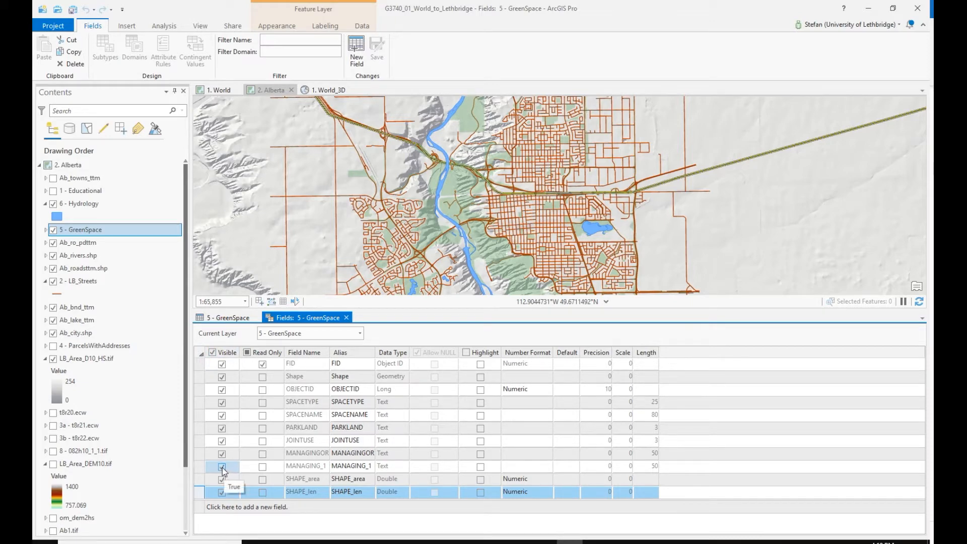
left_click(222, 467)
left_click(223, 454)
left_click(222, 442)
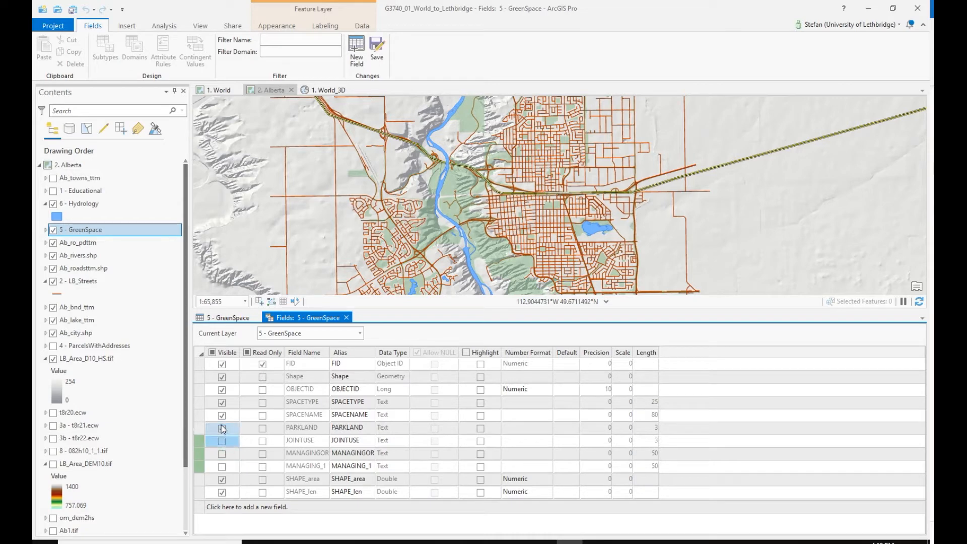
left_click(222, 428)
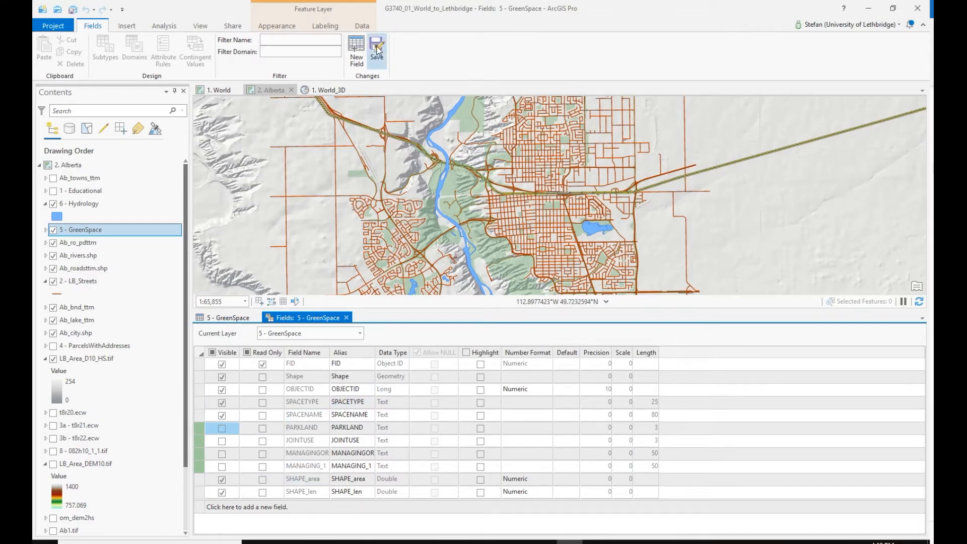
left_click(377, 49)
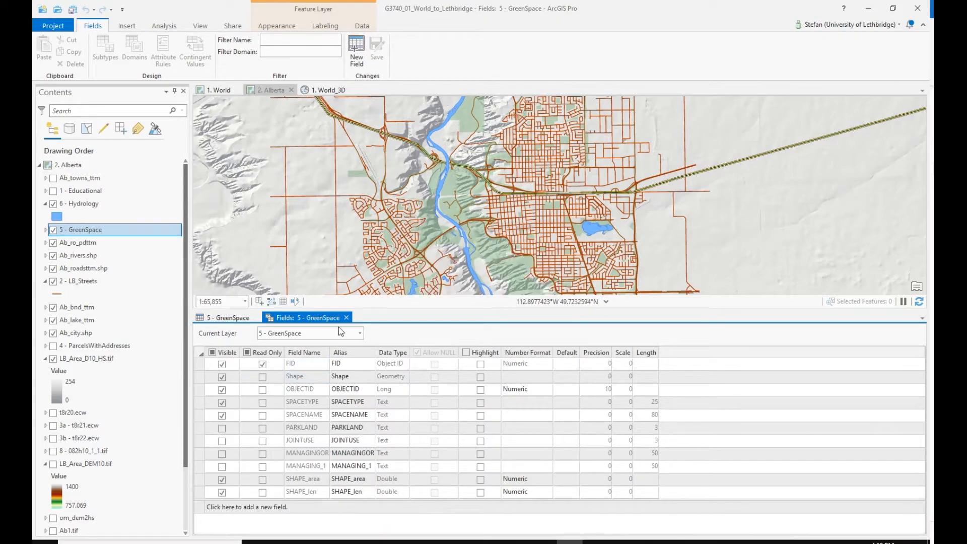
left_click(233, 316)
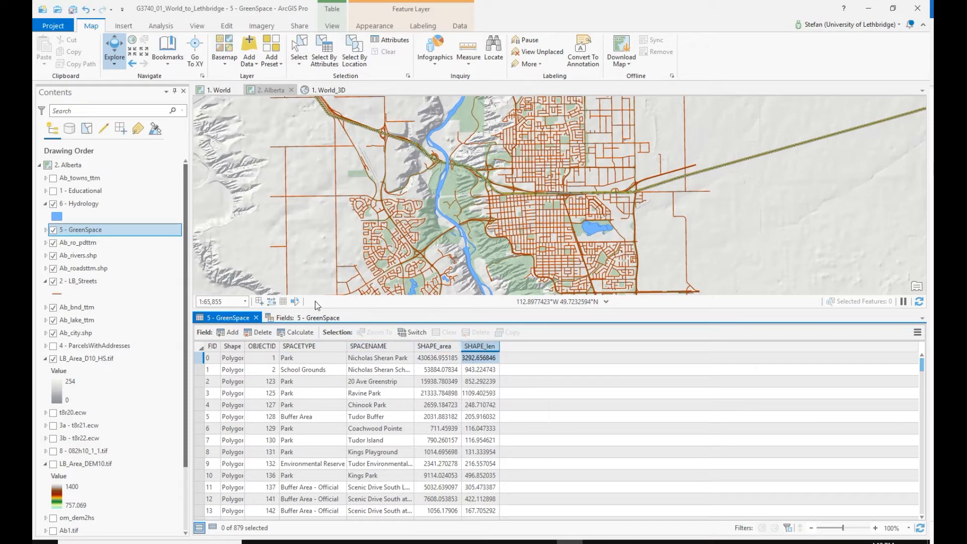
Step: Make the PARKLAND, JOINTUSE, MANAGINGOR and MANAGING_1 fields of GreenSpace visible again, save, and return to the attribute table
left_click(315, 319)
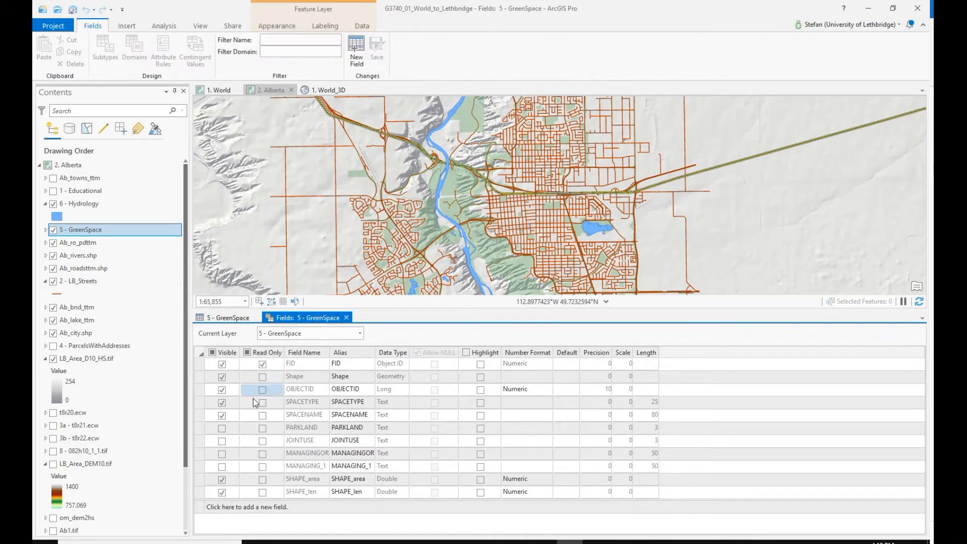
left_click(222, 441)
left_click(222, 453)
left_click(222, 466)
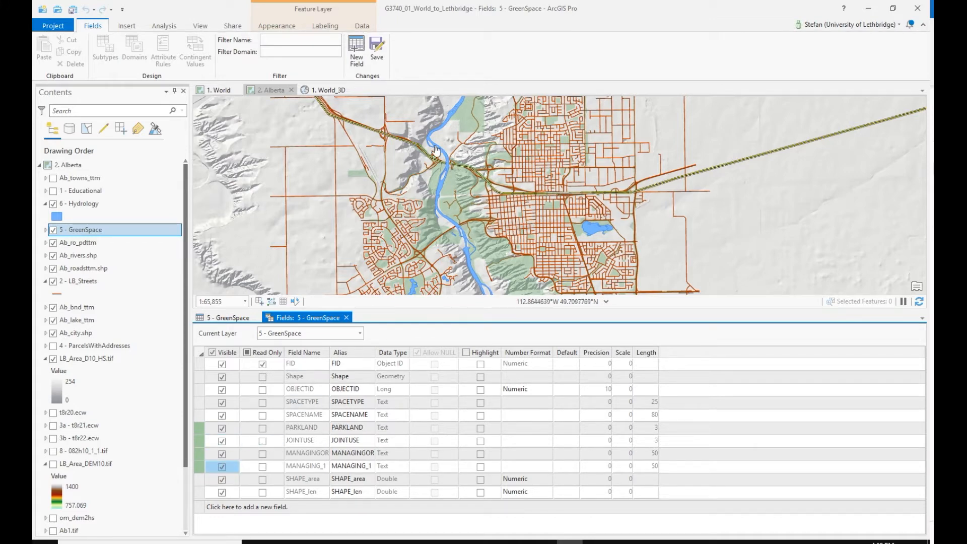
left_click(377, 48)
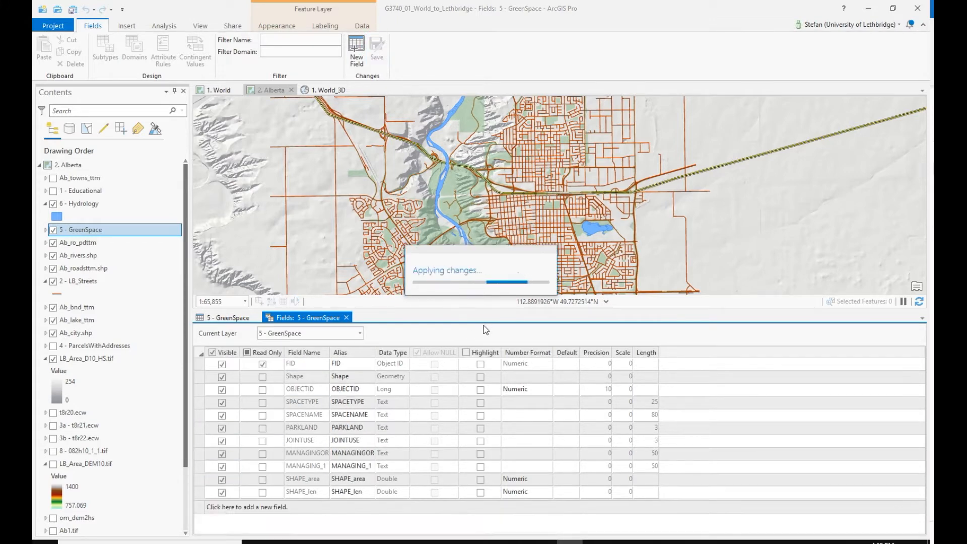
left_click(240, 319)
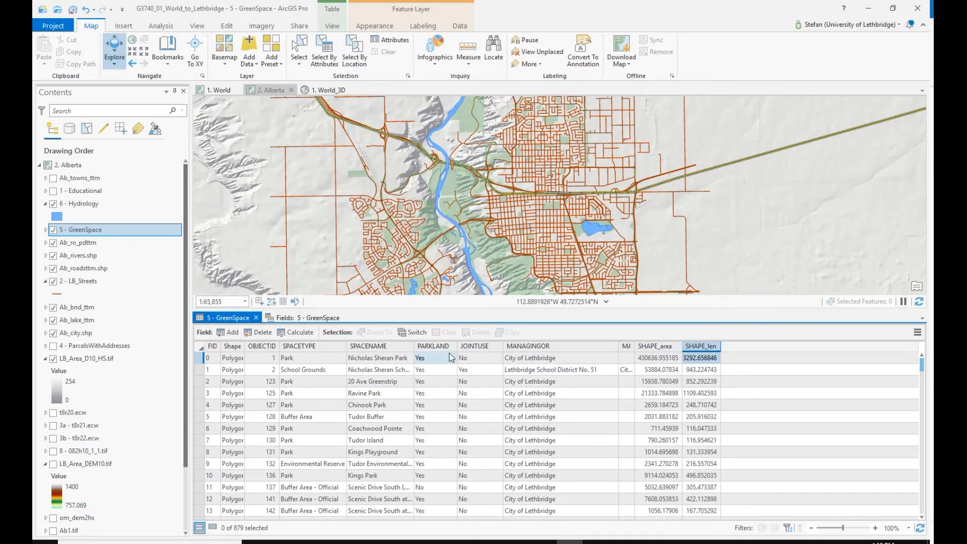
Step: Calculate the geometry of the GreenSpace SHAPE_area field as Area in square meters, using the current map's coordinate system NAD_1983_3TM_114
left_click(659, 347)
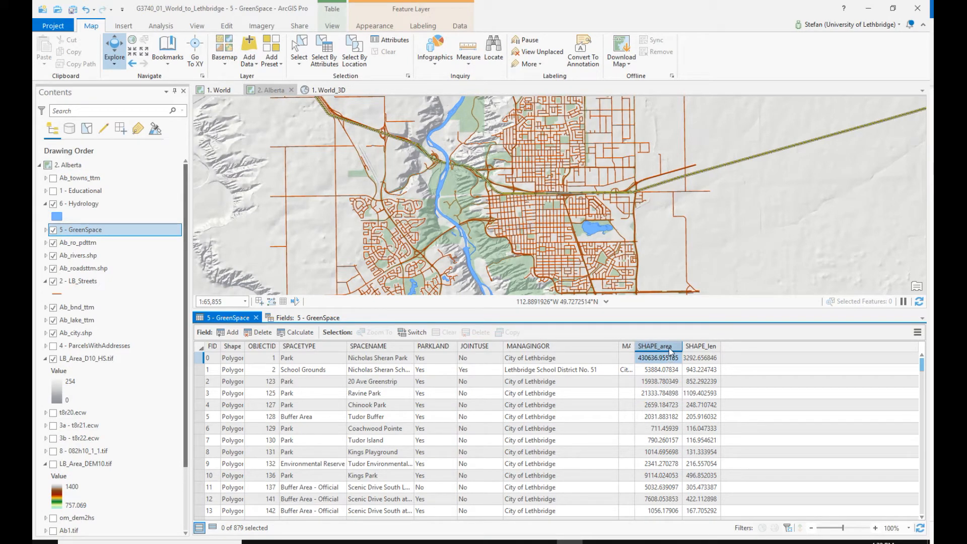
mouse_move(669, 349)
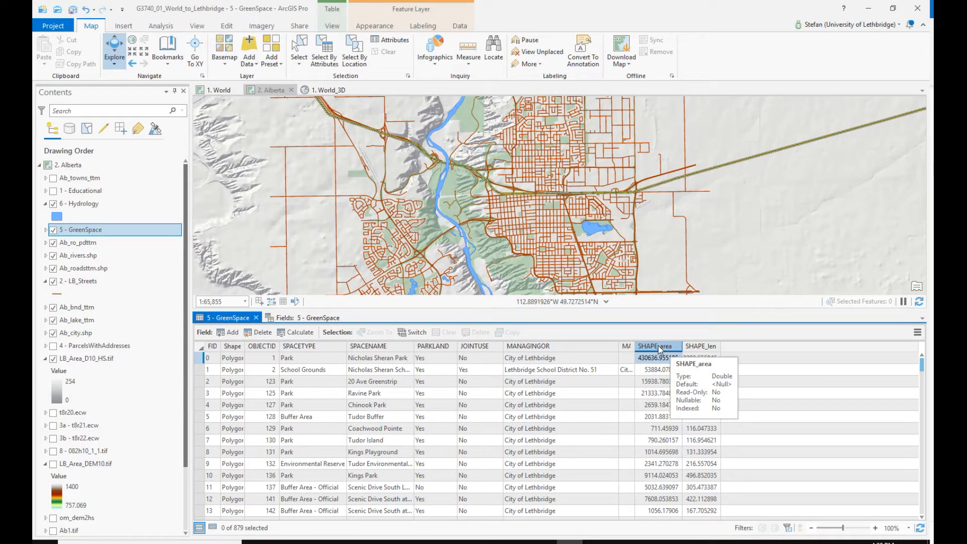
right_click(658, 349)
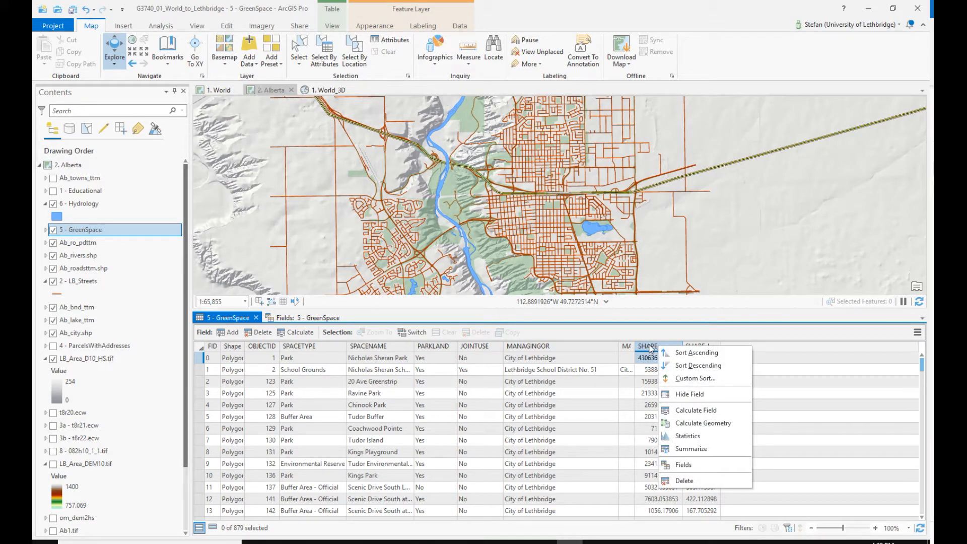
left_click(705, 424)
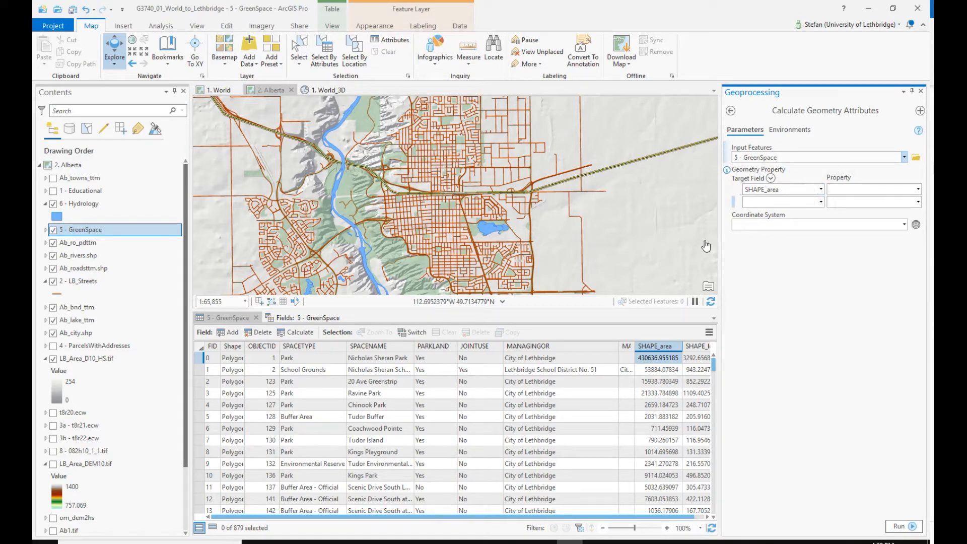
left_click(918, 190)
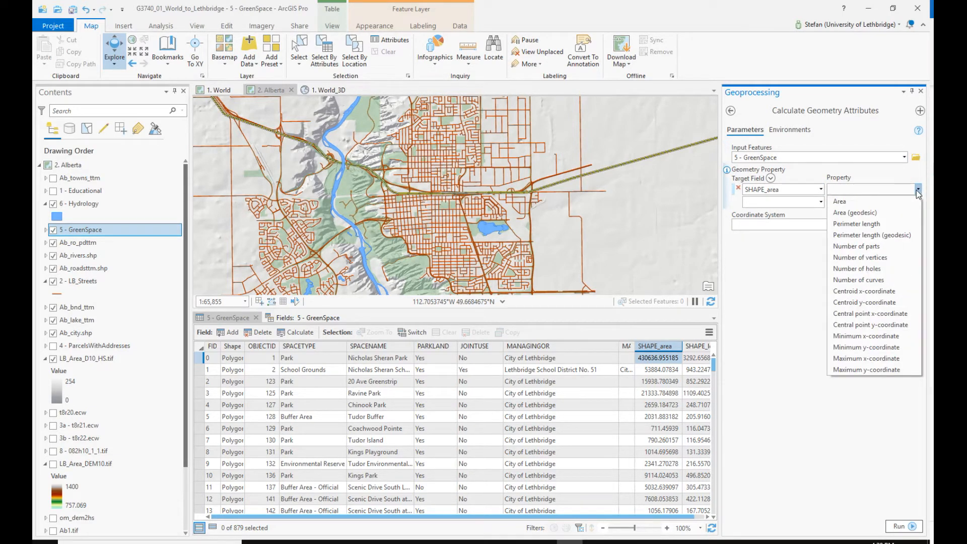
left_click(857, 201)
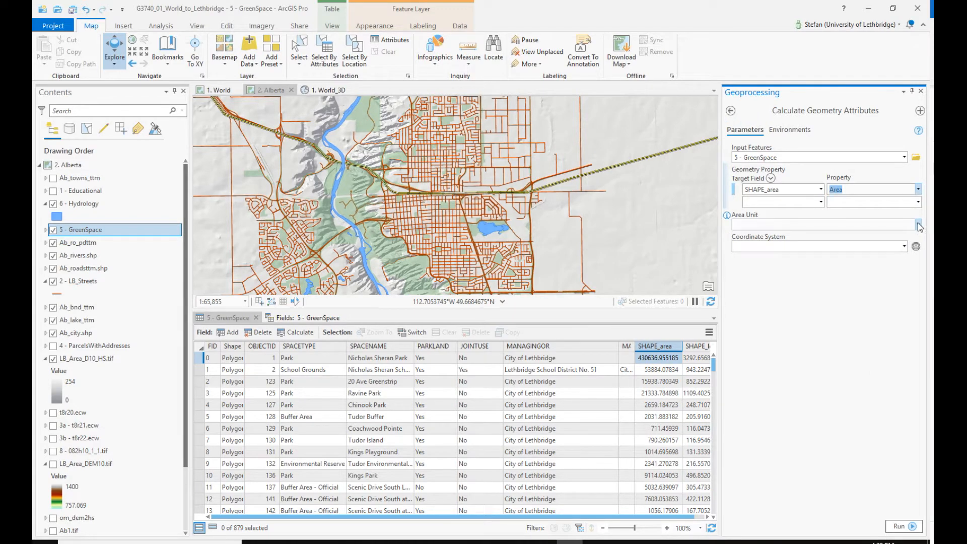
left_click(918, 224)
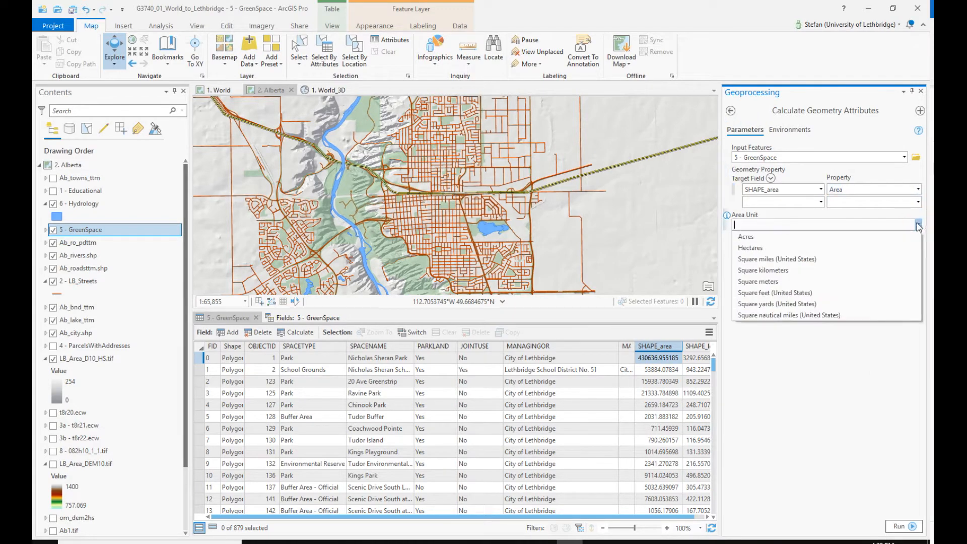
left_click(780, 284)
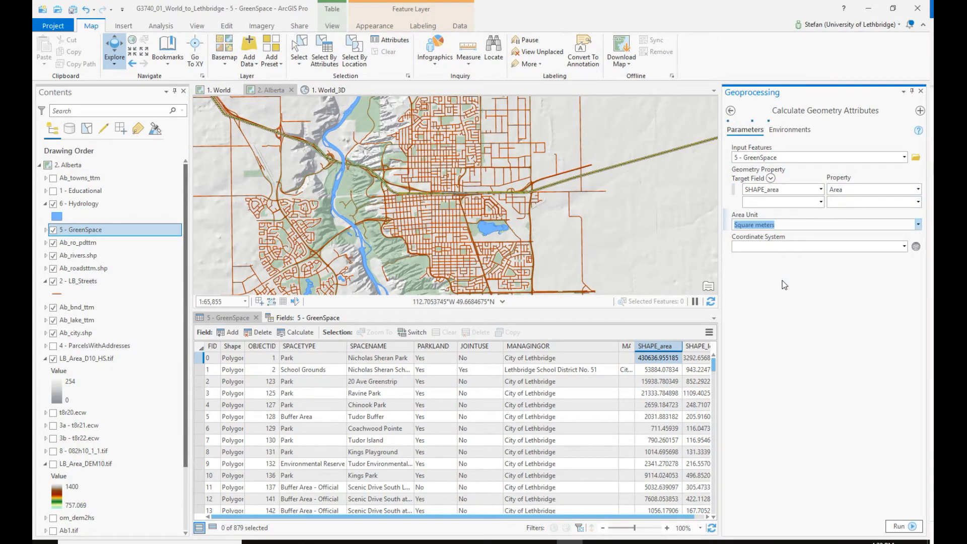
left_click(905, 247)
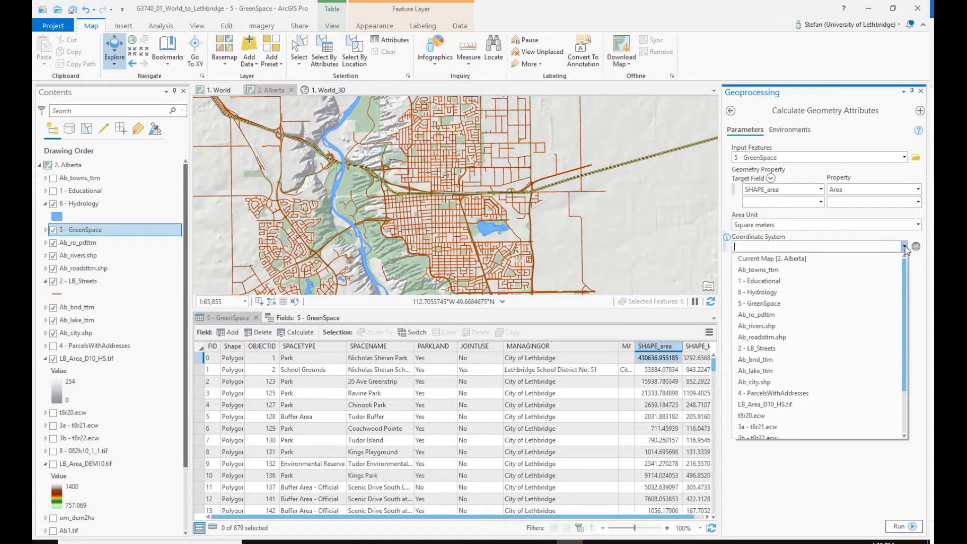
left_click(796, 259)
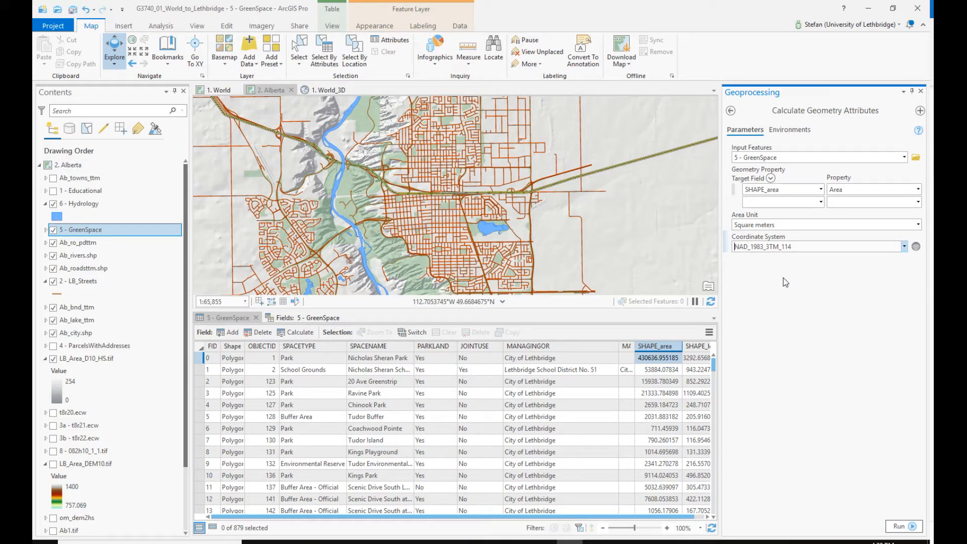
left_click(899, 527)
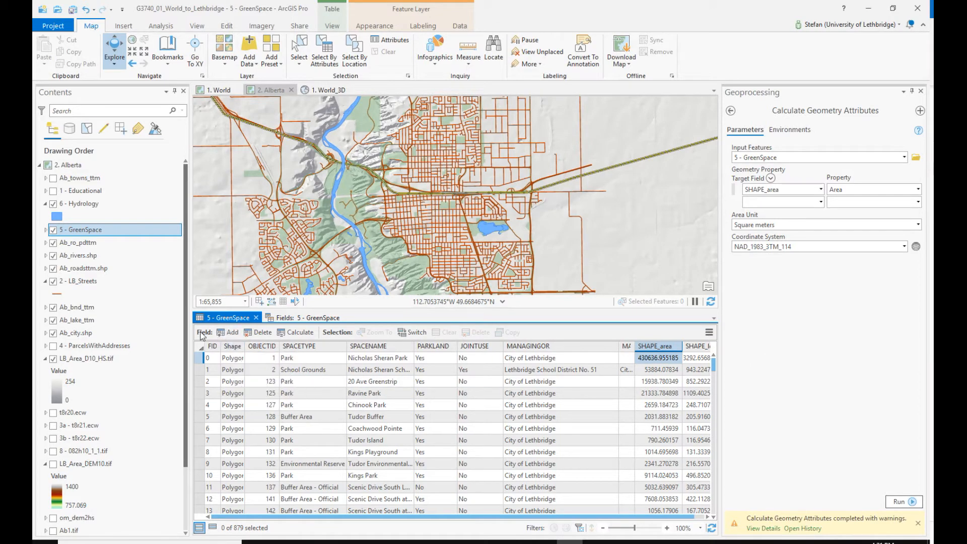
Step: Add a field named Area_acres with data type Float to the GreenSpace table and save the field changes
left_click(229, 332)
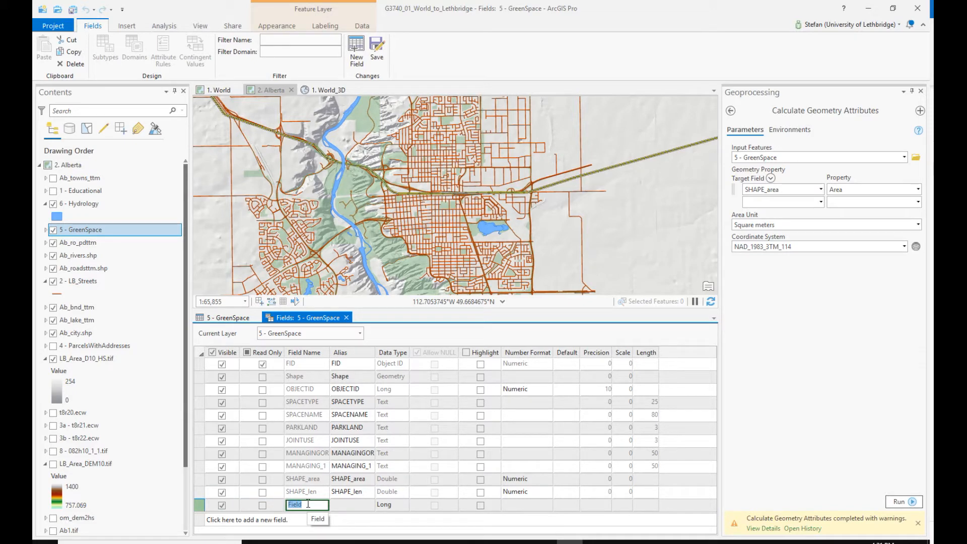
type("Area_acres")
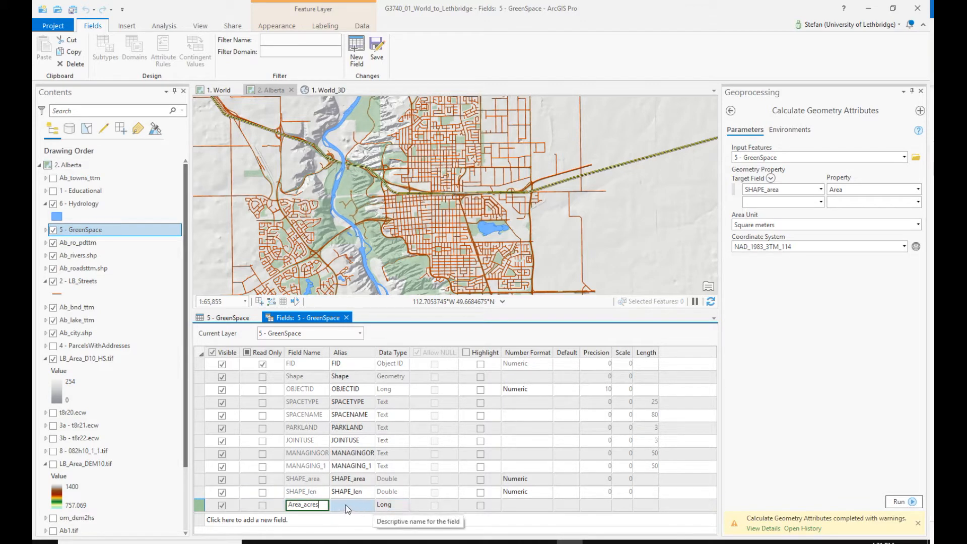
left_click(403, 507)
left_click(403, 508)
left_click(405, 508)
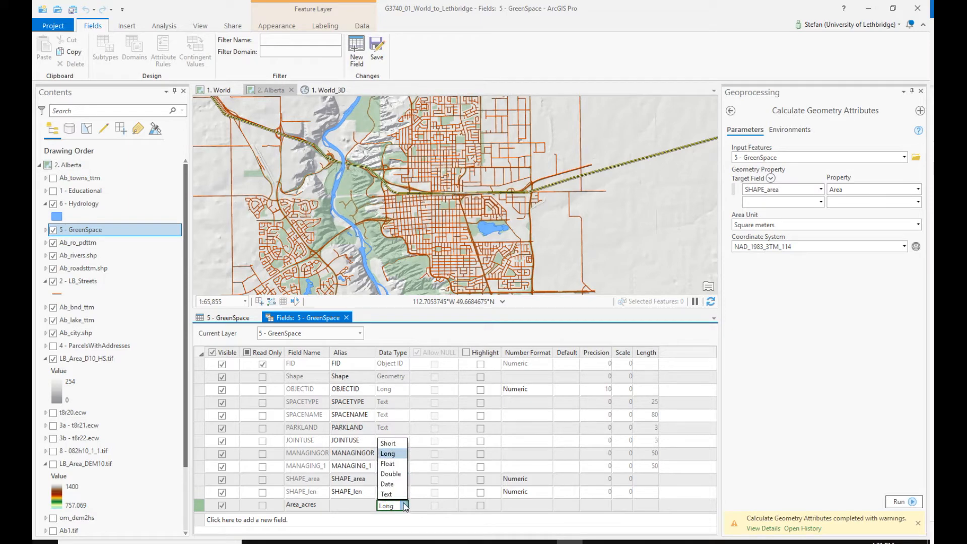
left_click(397, 464)
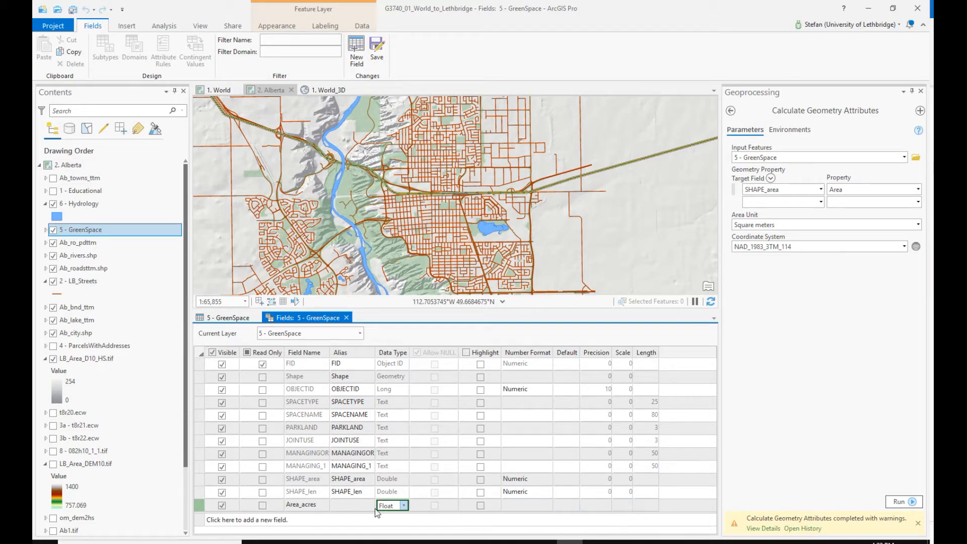
left_click(341, 531)
left_click(377, 44)
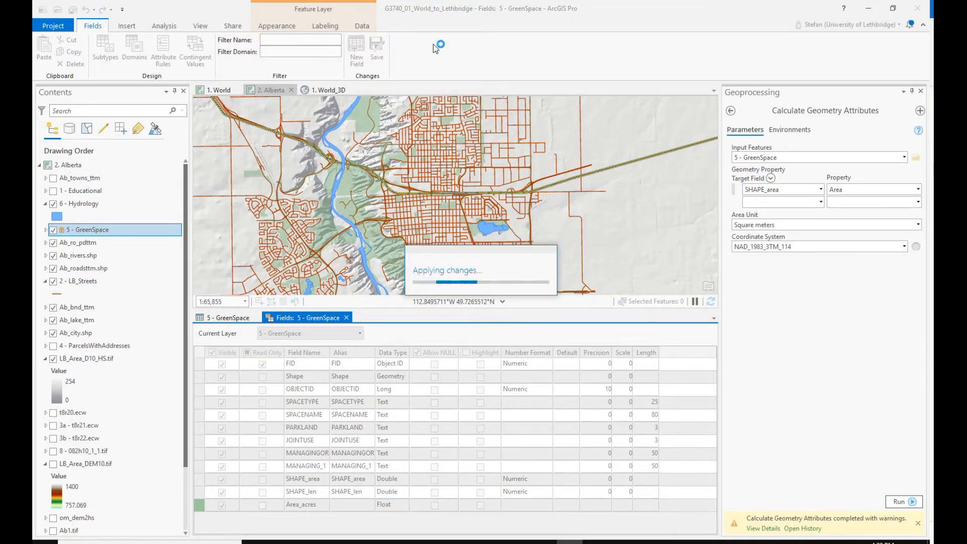
Step: Calculate the geometry of the GreenSpace Area_acres field as Area in acres, using the current map's coordinate system
left_click(237, 317)
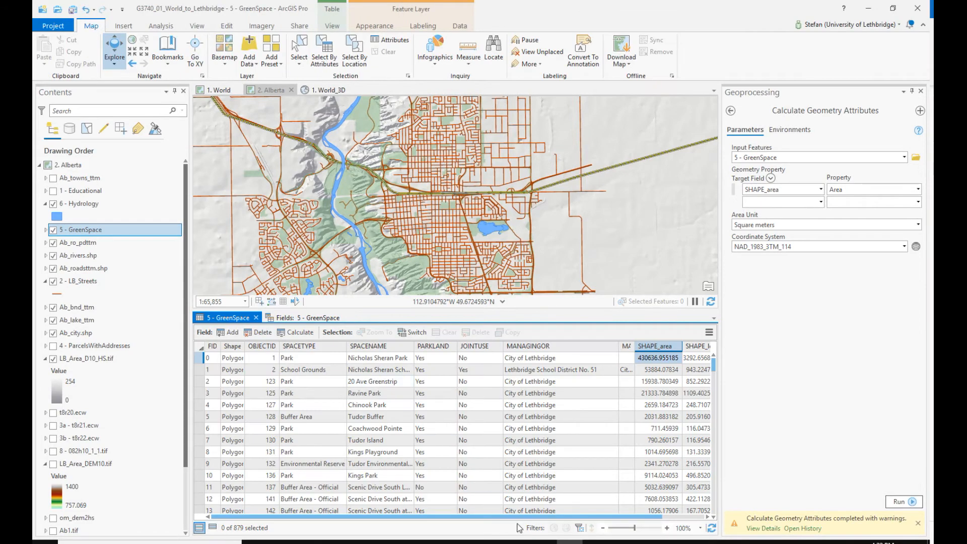
left_click_drag(523, 517, 607, 521)
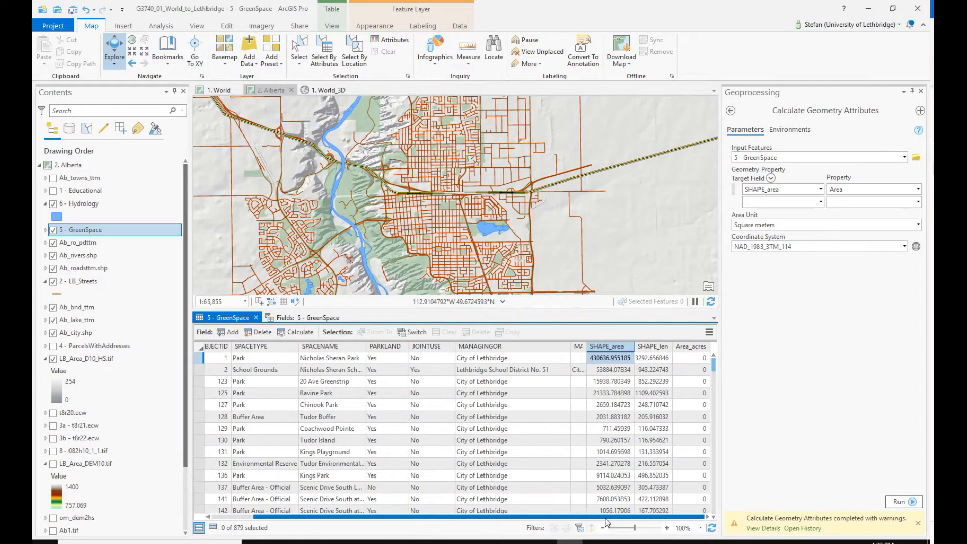
right_click(693, 347)
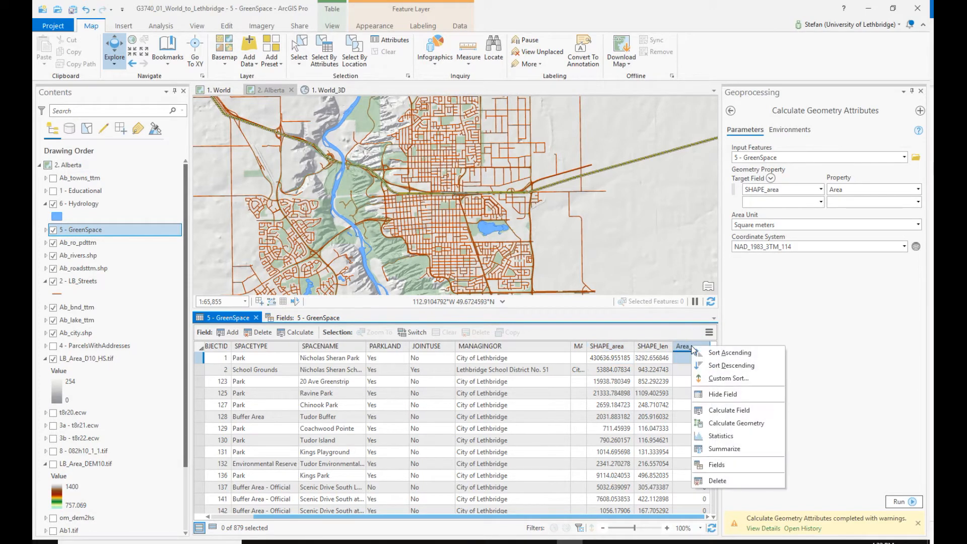
left_click(727, 423)
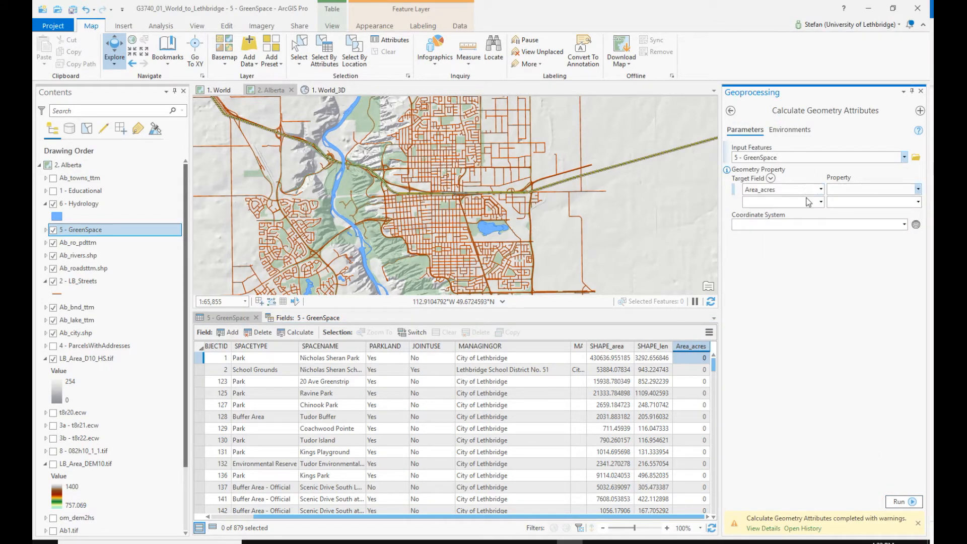
left_click(917, 189)
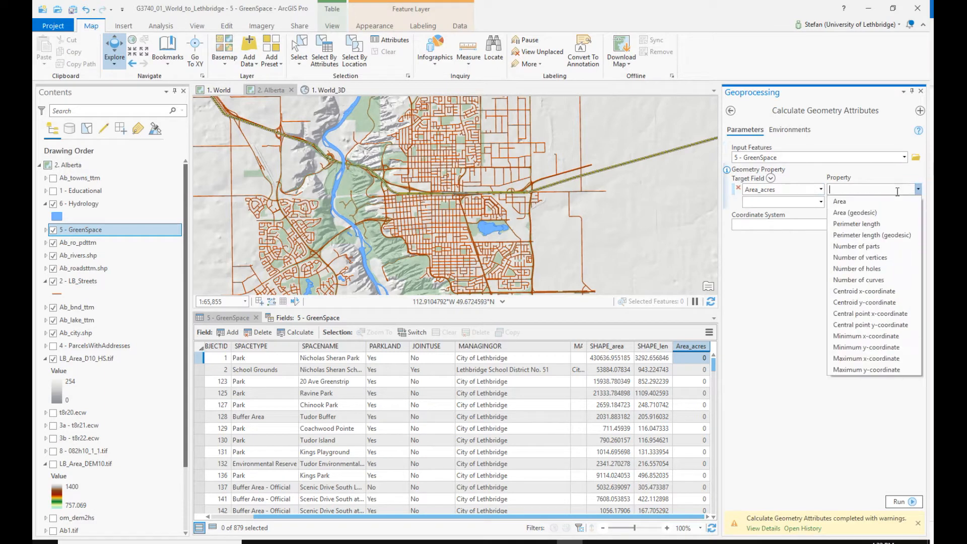
left_click(864, 204)
left_click(918, 225)
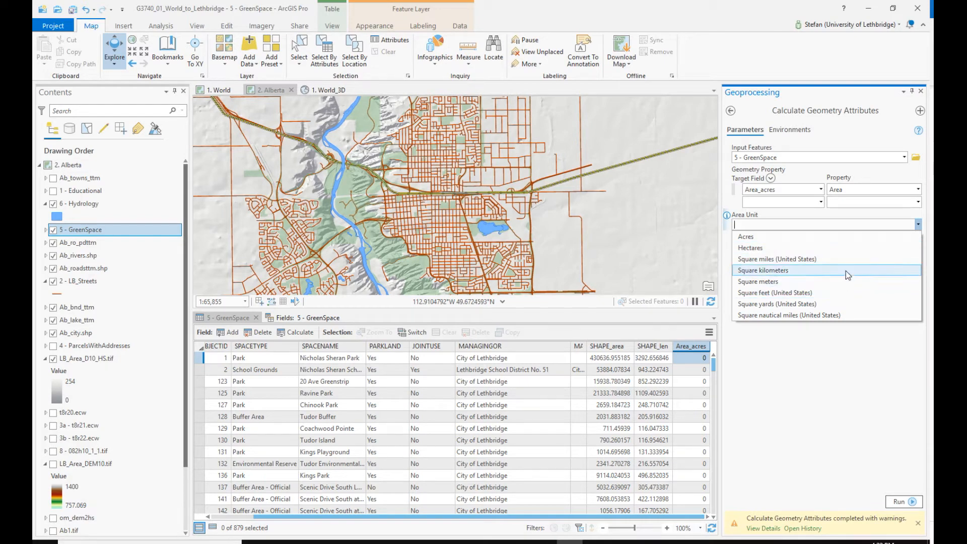
left_click(773, 237)
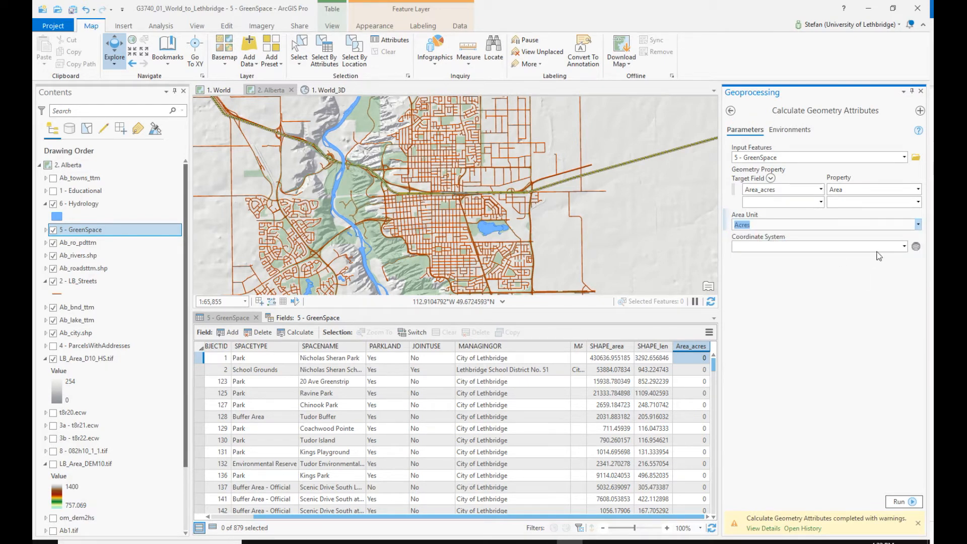
left_click(905, 246)
left_click(803, 257)
left_click(899, 502)
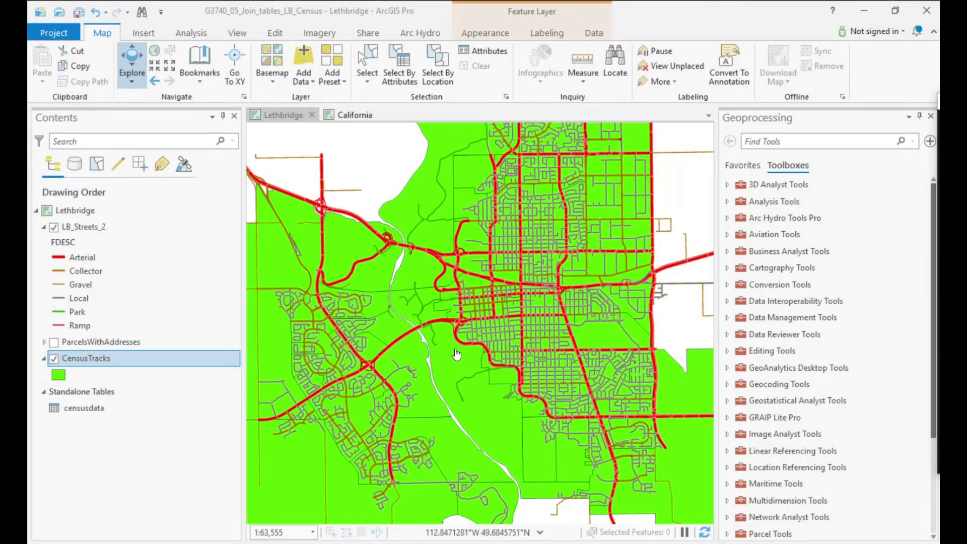
Step: Turn off and collapse the LB_Streets_2 layer, and open the attribute table of CensusTracks
left_click(54, 227)
left_click(45, 227)
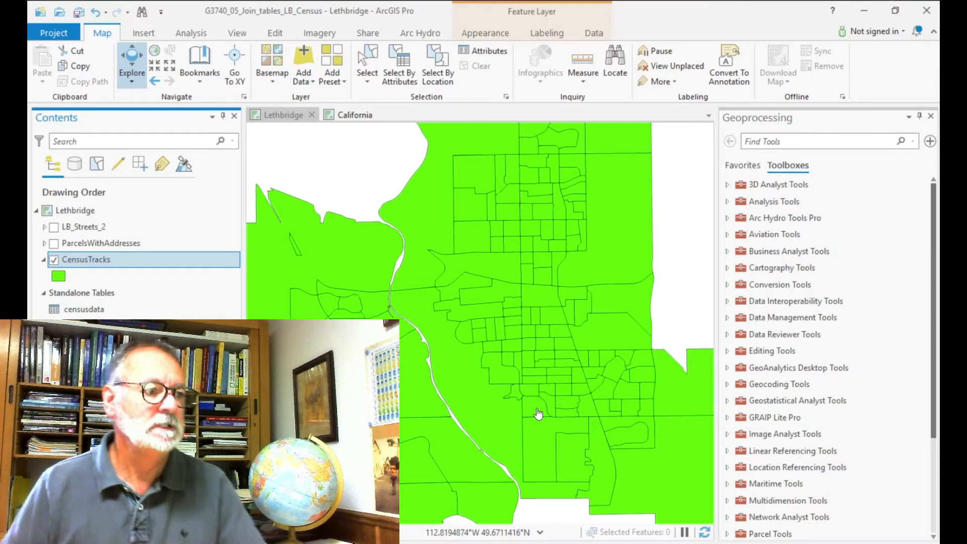
right_click(85, 261)
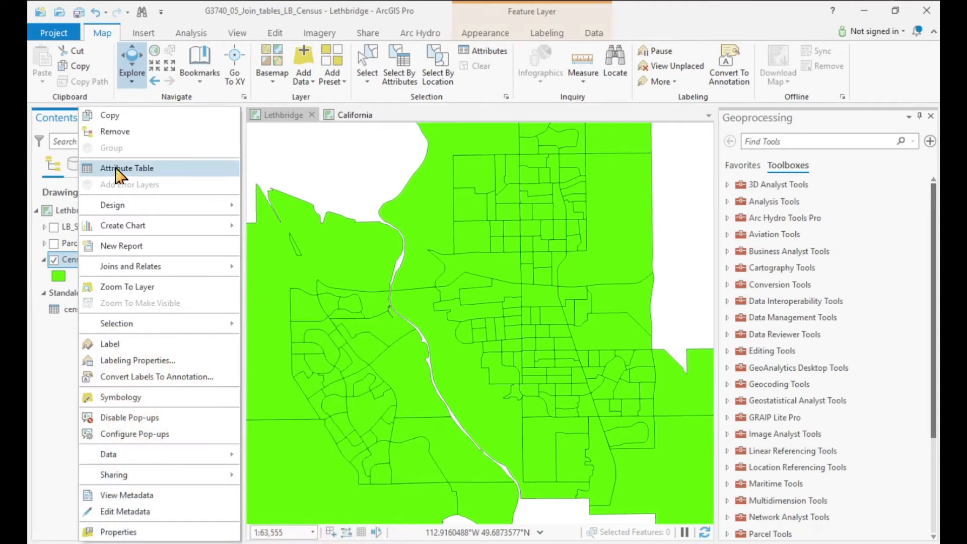
left_click(117, 169)
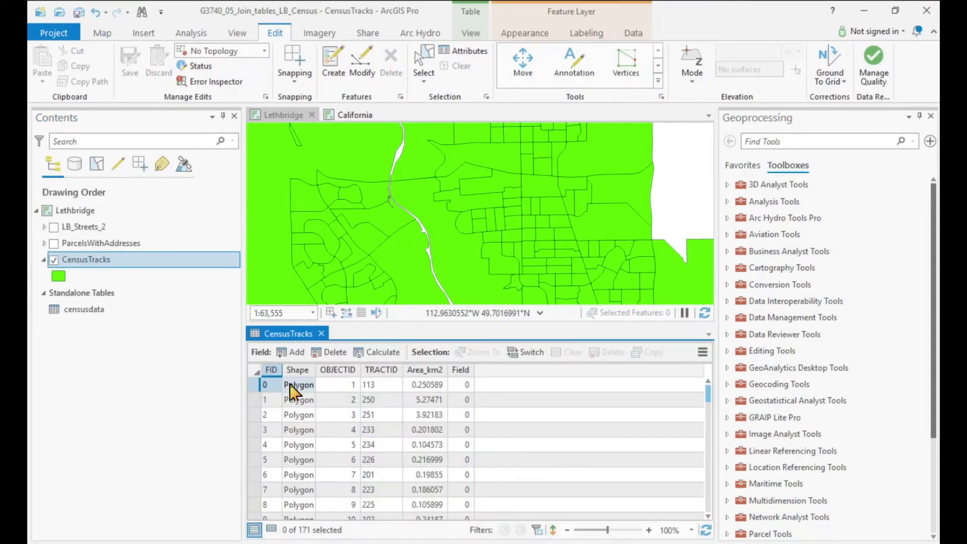
Step: Sort the CensusTracks table by TRACTID in ascending order
mouse_move(382, 372)
left_click(382, 371)
double_click(381, 373)
Step: Select the two CensusTracks records with TRACTID 950 and zoom the map to them
left_click_drag(708, 392, 709, 499)
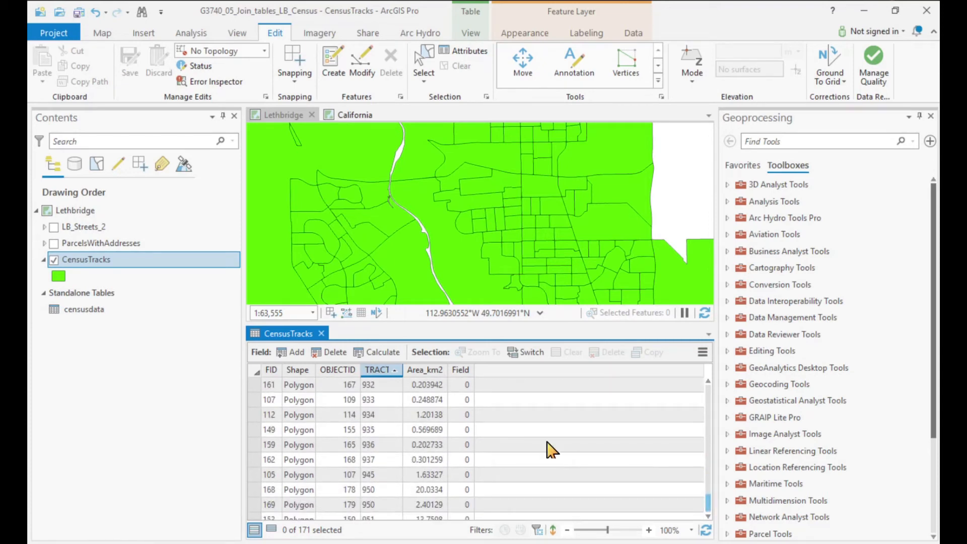
left_click(708, 517)
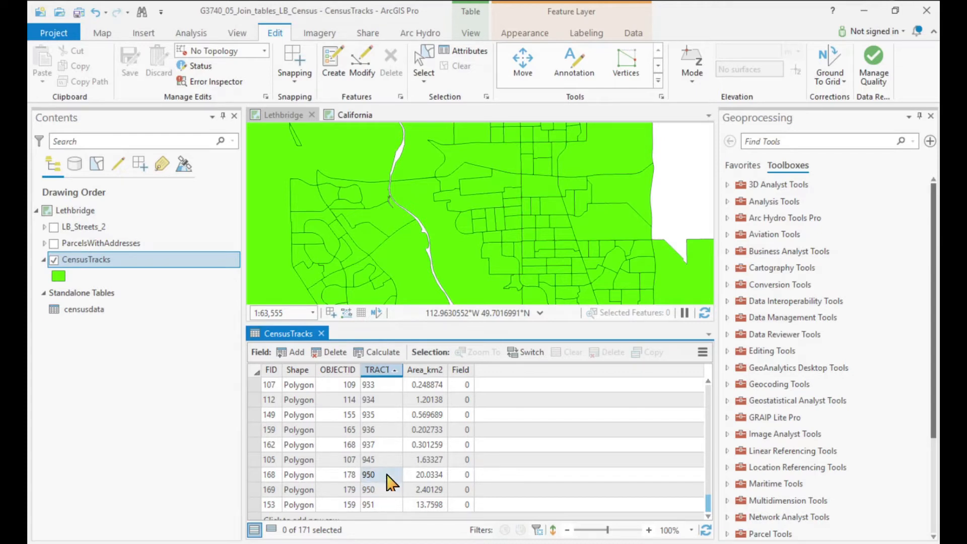
left_click(256, 480)
left_click(258, 489, "ctrl")
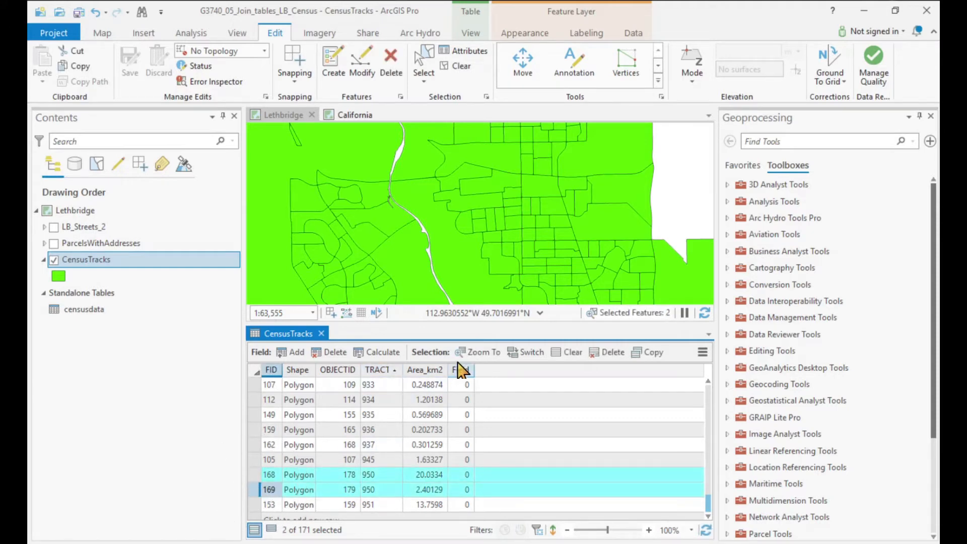
left_click(468, 354)
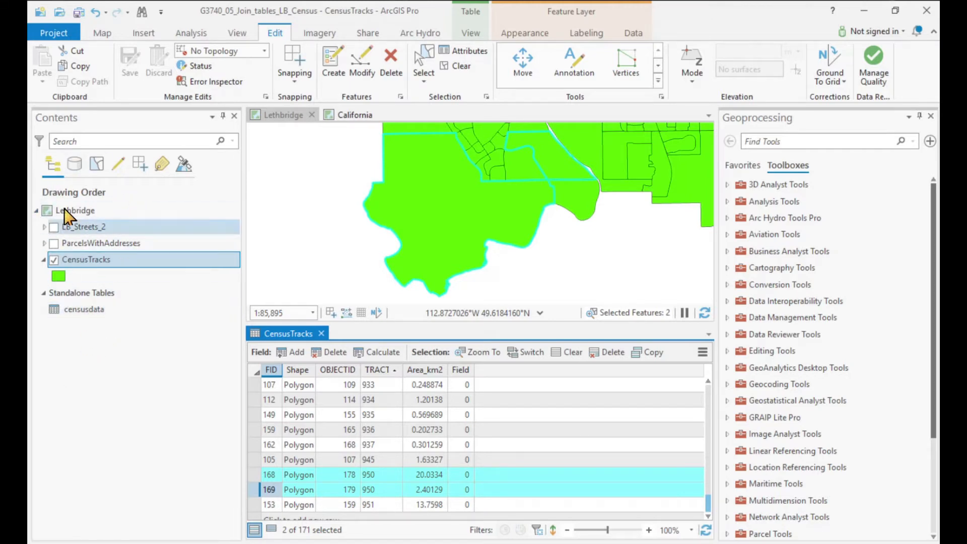
Step: Open the standalone censusdata table and dock it side by side with the CensusTracks table
right_click(79, 311)
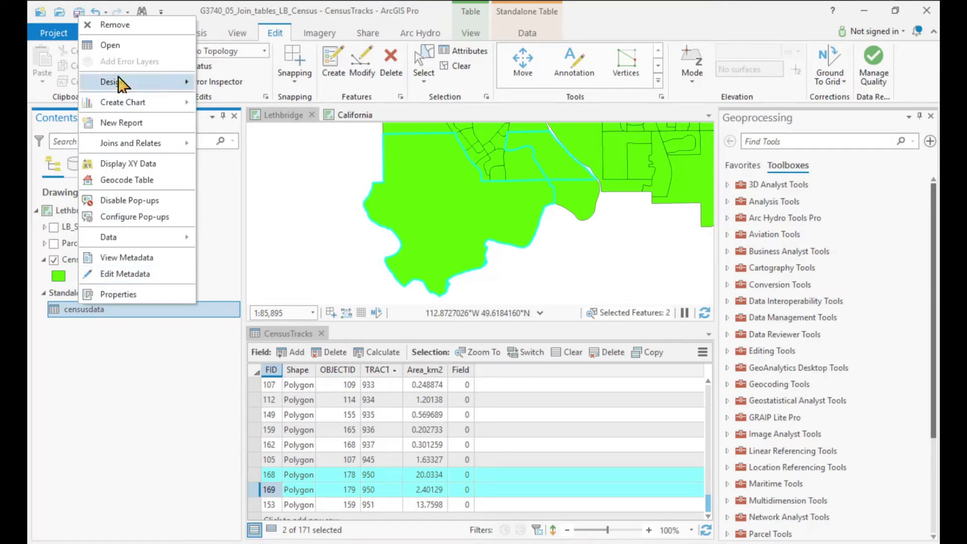
left_click(113, 46)
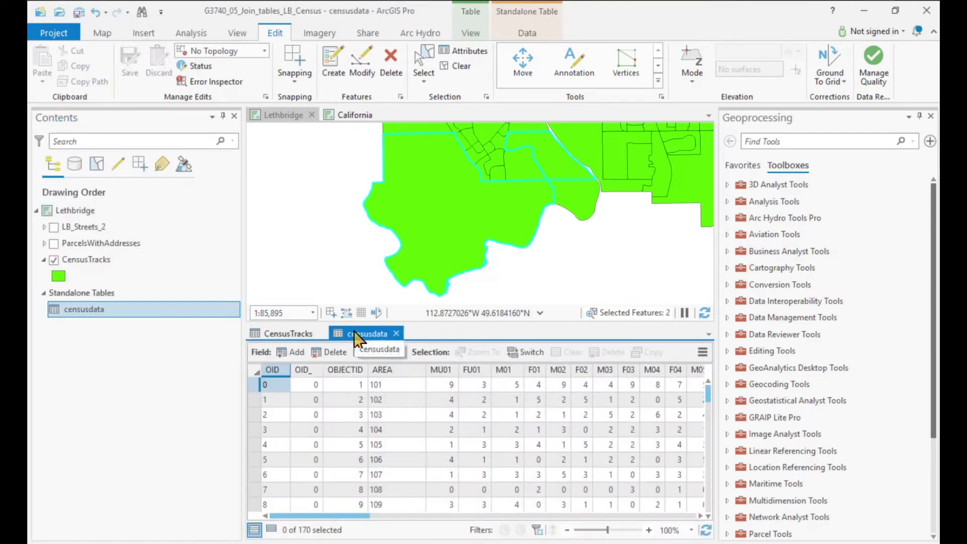
left_click_drag(356, 339, 514, 441)
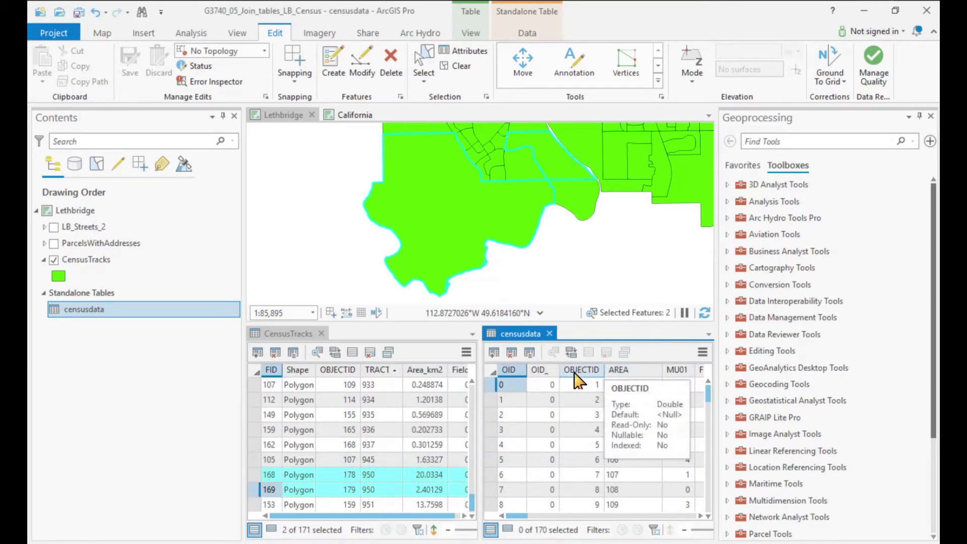
Step: Examine the censusdata fields through CTOTAL and its last AREA values for comparison with the CensusTracks tract IDs
left_click_drag(516, 515, 691, 517)
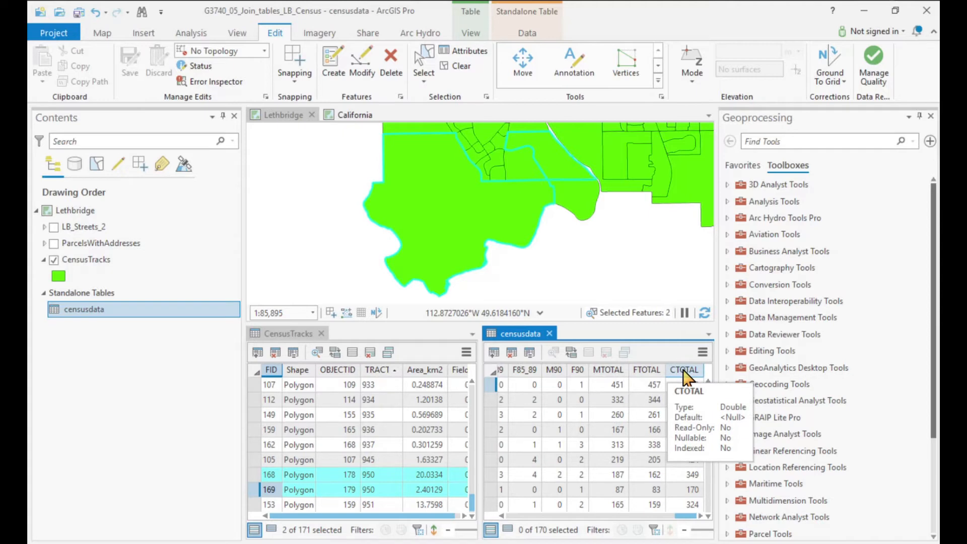
left_click_drag(691, 518, 509, 524)
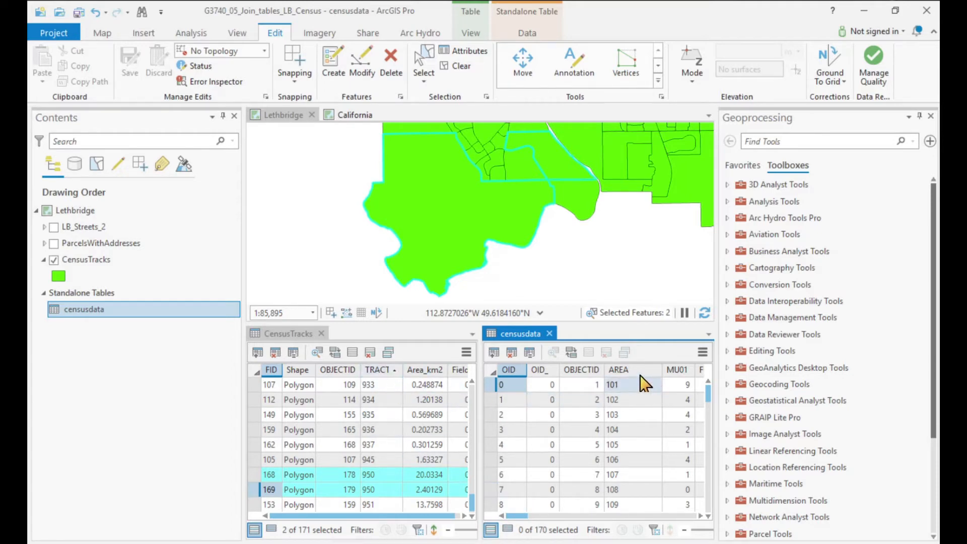
mouse_move(638, 375)
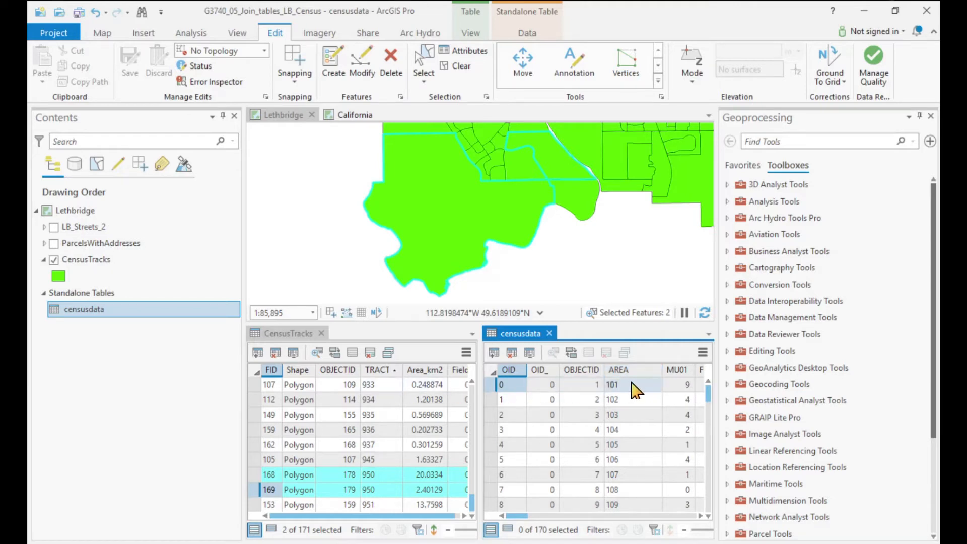
left_click_drag(707, 391, 710, 516)
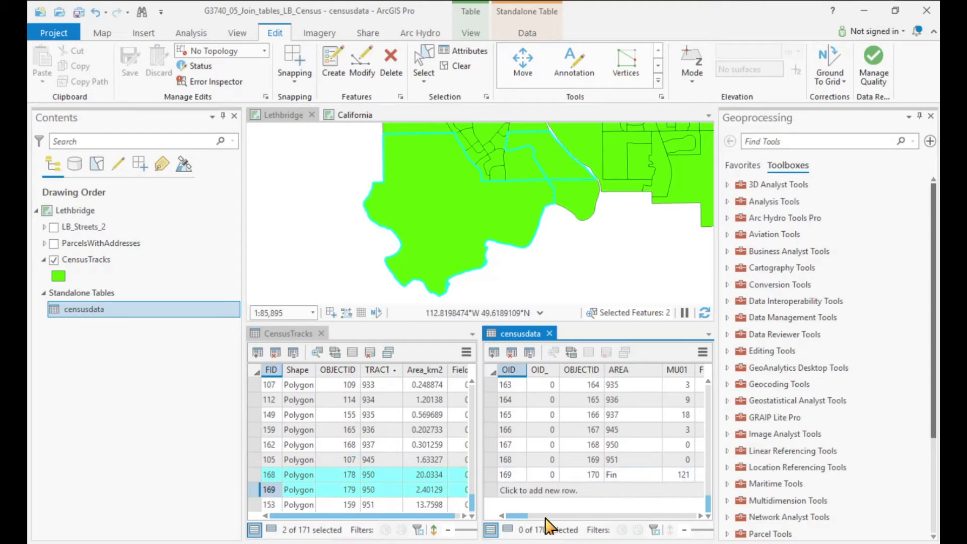
mouse_move(524, 515)
left_mouse_down()
mouse_move(640, 521)
mouse_move(509, 516)
left_mouse_up()
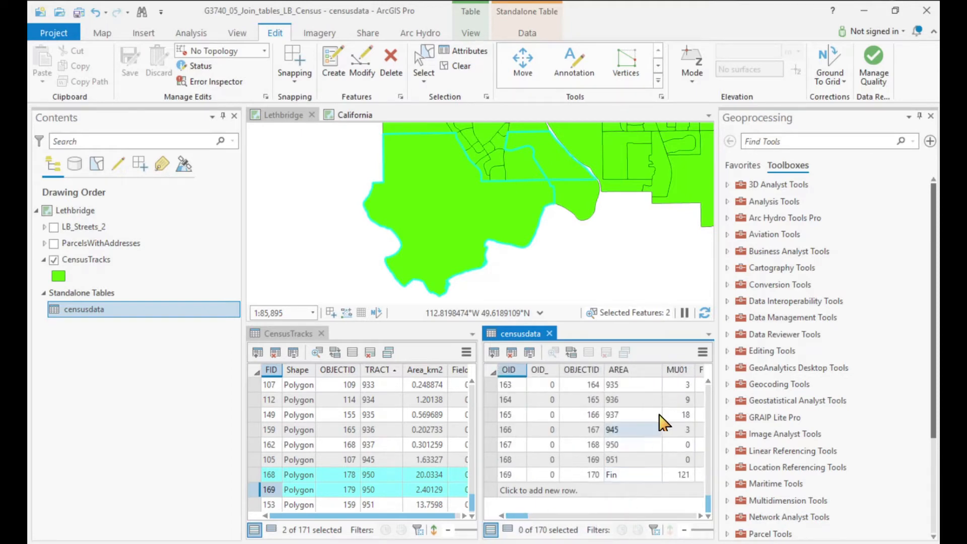
left_click(625, 476)
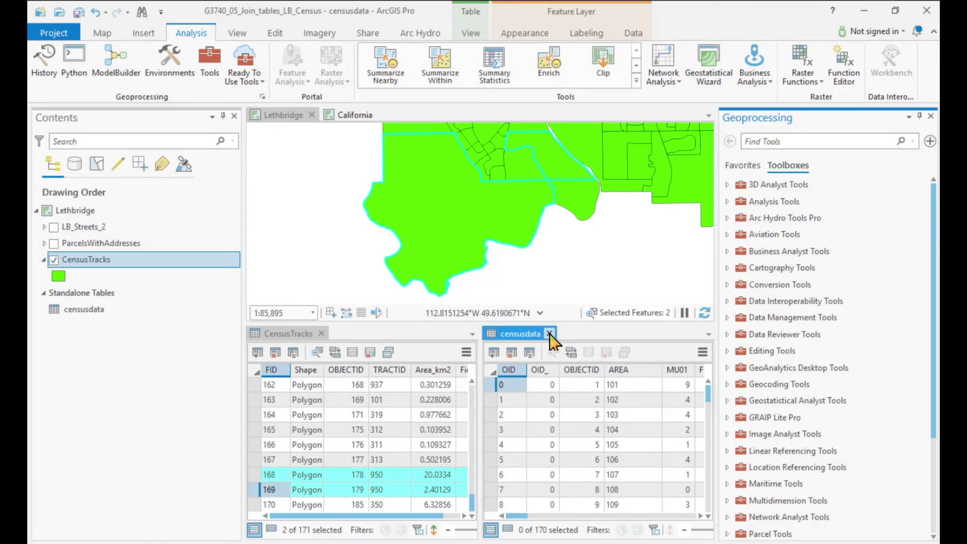
Step: Close the censusdata table and clear the selection in CensusTracks
left_click(550, 333)
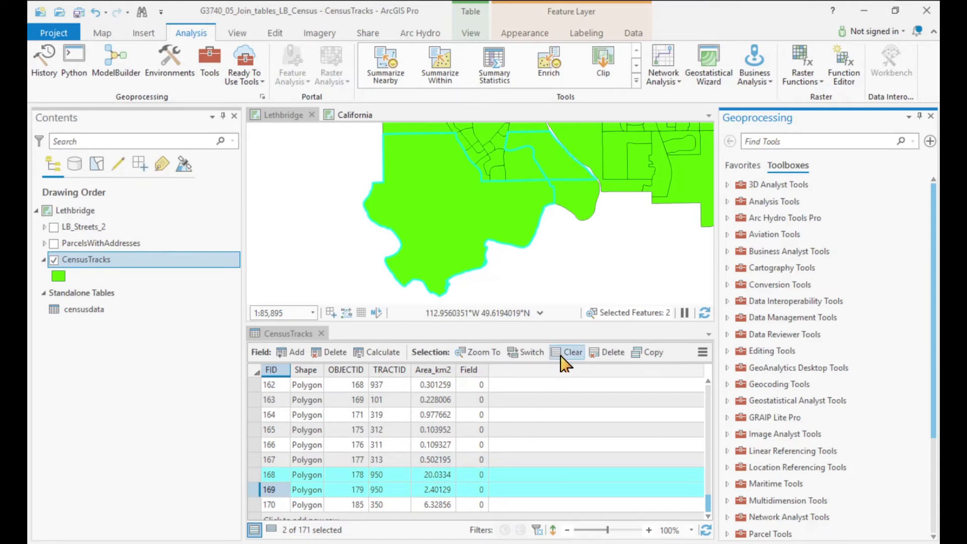
left_click(571, 354)
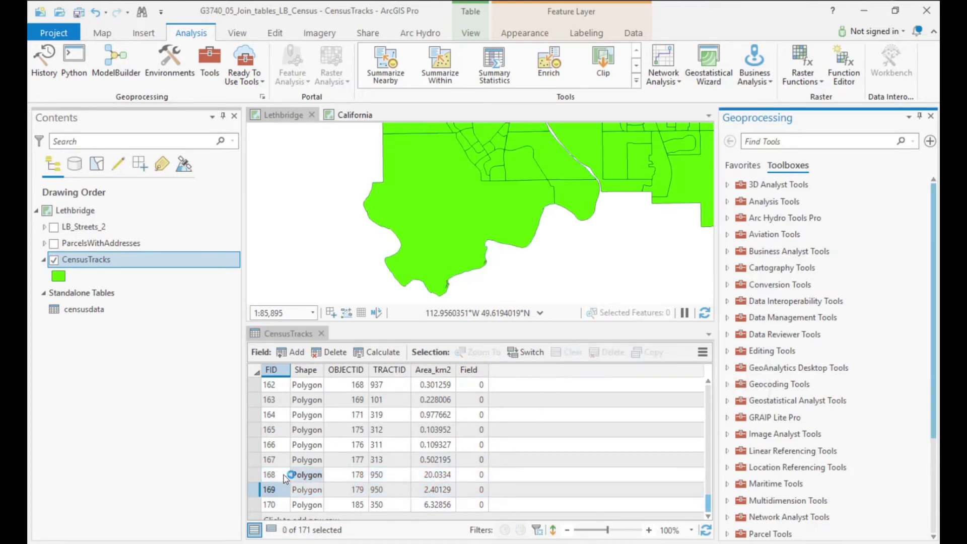
Step: Join the censusdata table to CensusTracks, matching TRACTID with AREA and keeping all target features, and check the joined fields
right_click(107, 265)
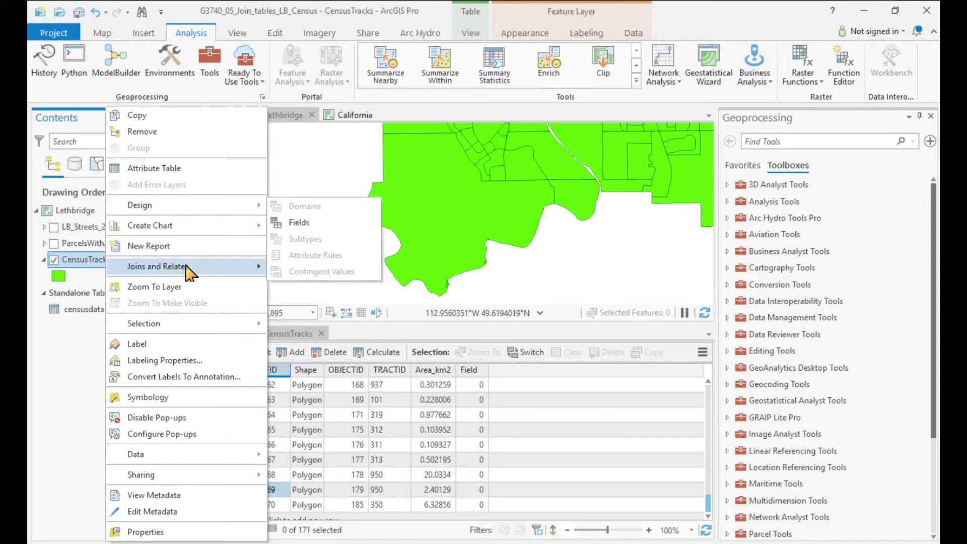
mouse_move(263, 272)
left_click(311, 273)
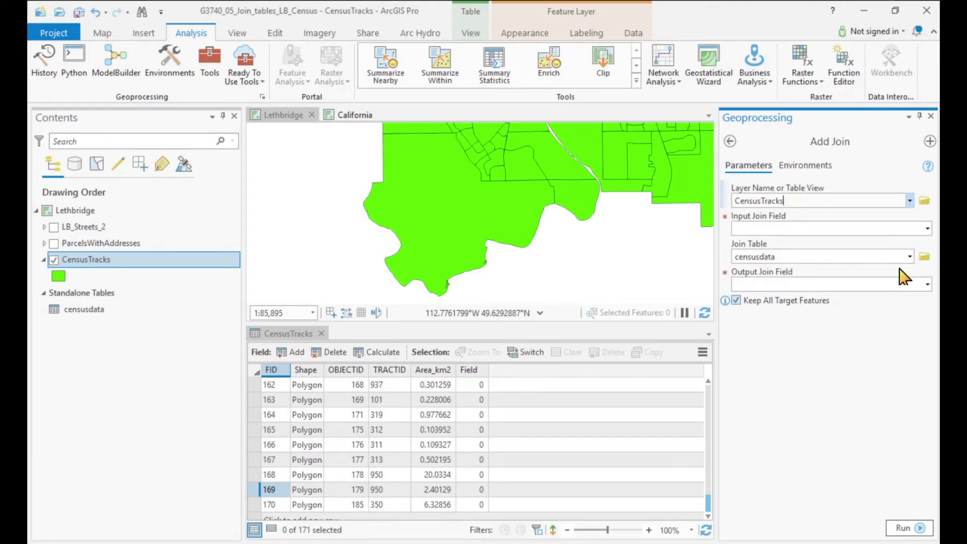
left_click(927, 229)
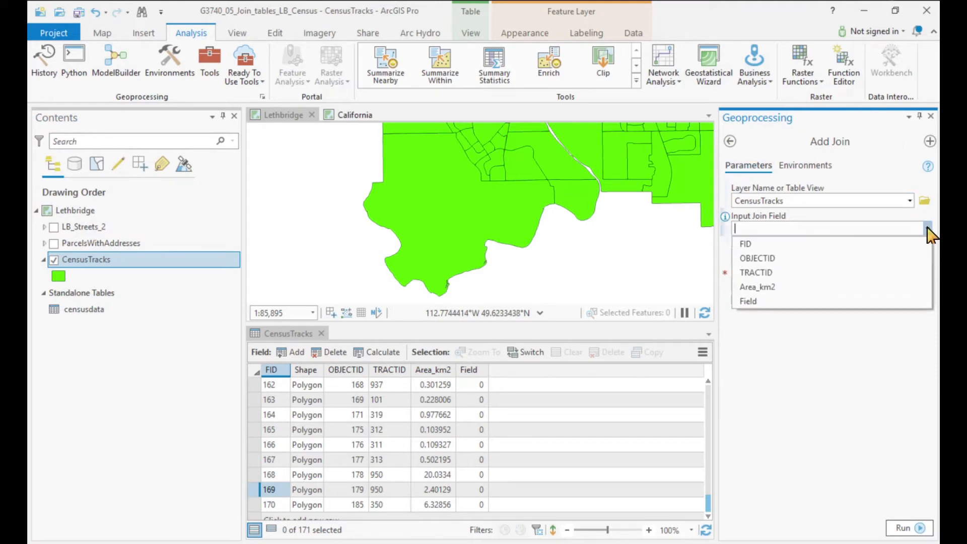
left_click(784, 273)
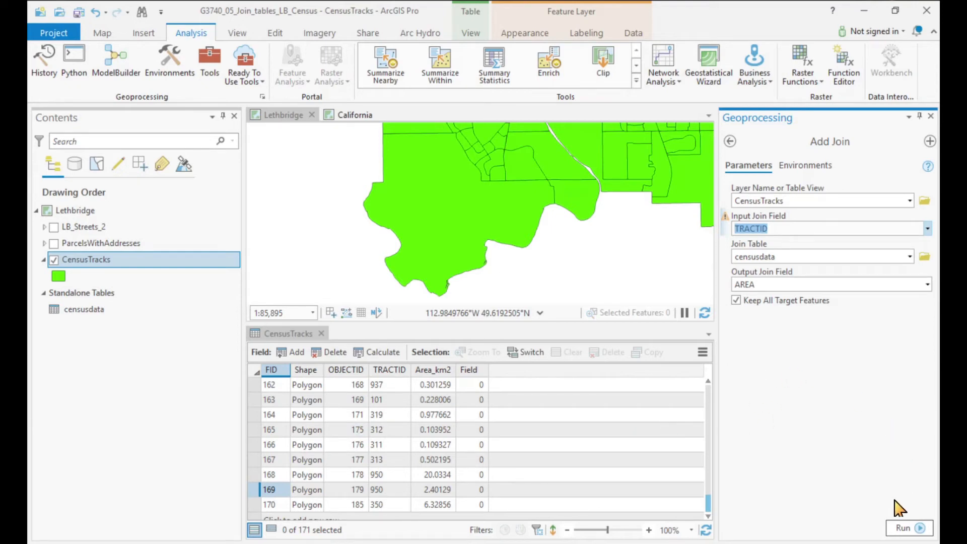
left_click(906, 529)
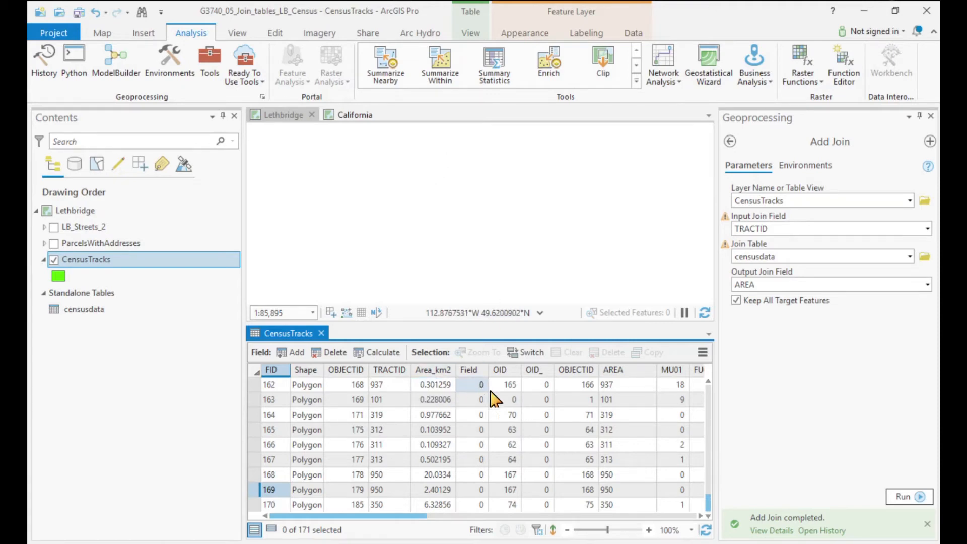
left_click_drag(397, 516, 348, 517)
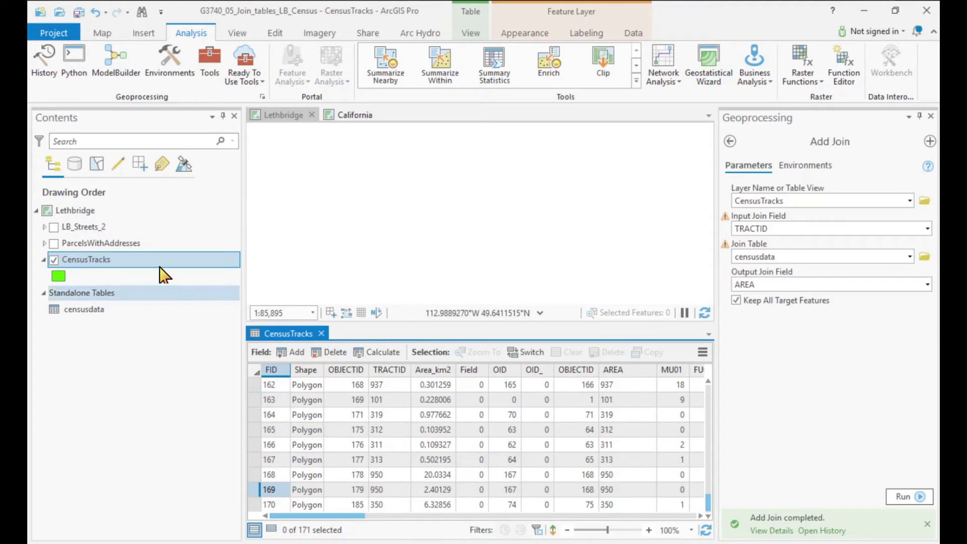
Step: Export the joined CensusTracks features to a new feature class named LB_Census_2015 in the G3740_05_Join_tables_LB_Census location
right_click(121, 263)
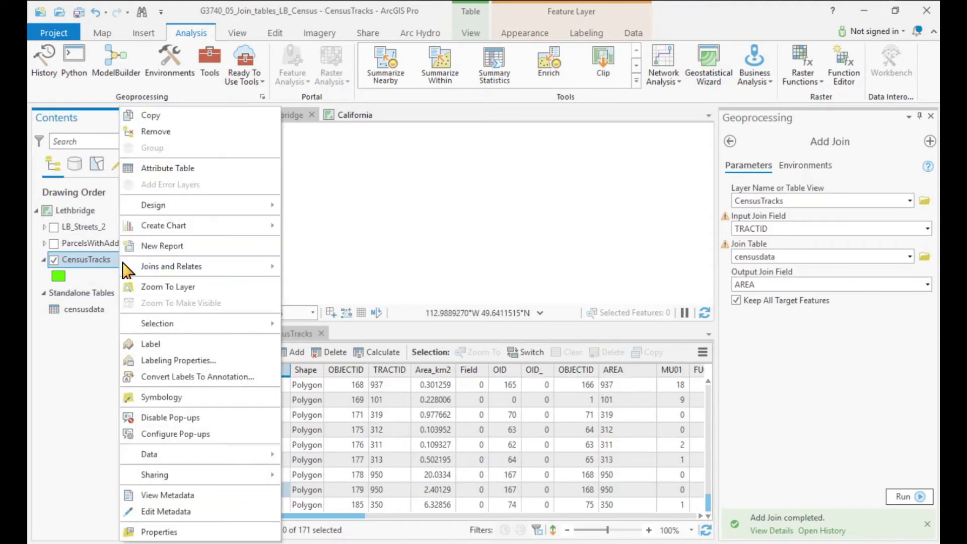
mouse_move(174, 459)
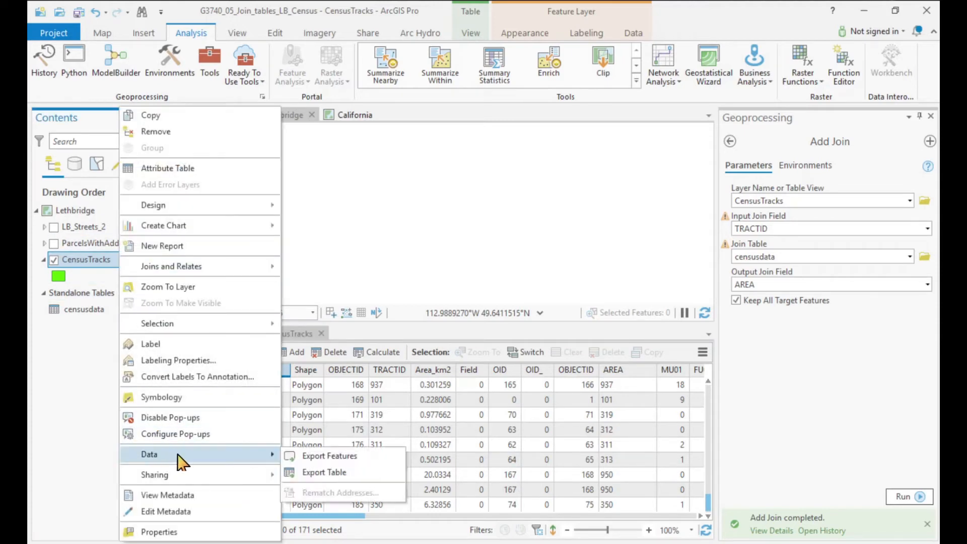
left_click(320, 460)
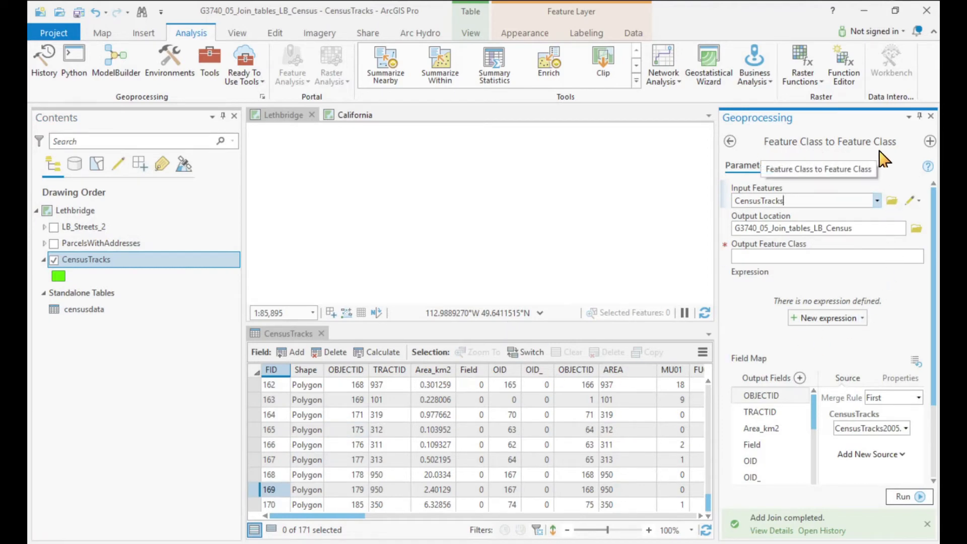
left_click(764, 256)
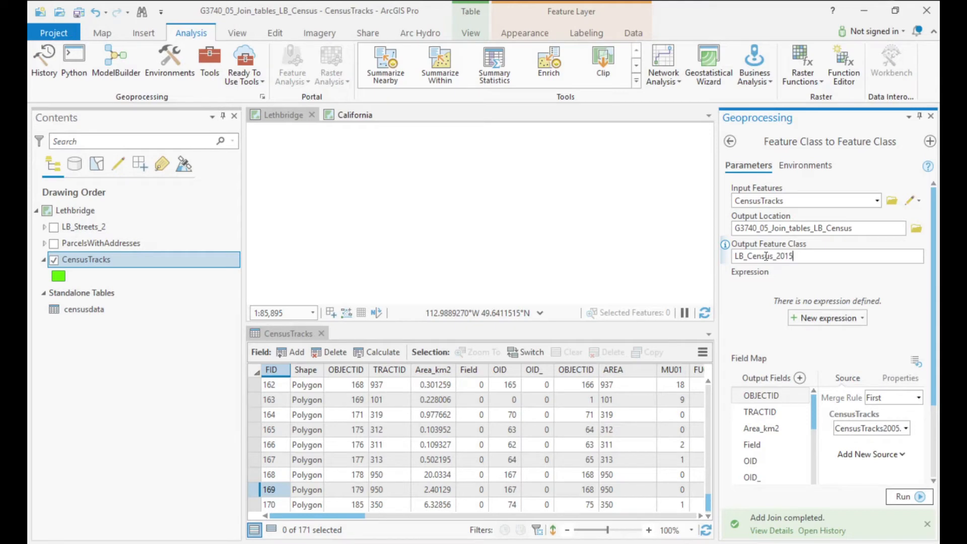
left_click(904, 497)
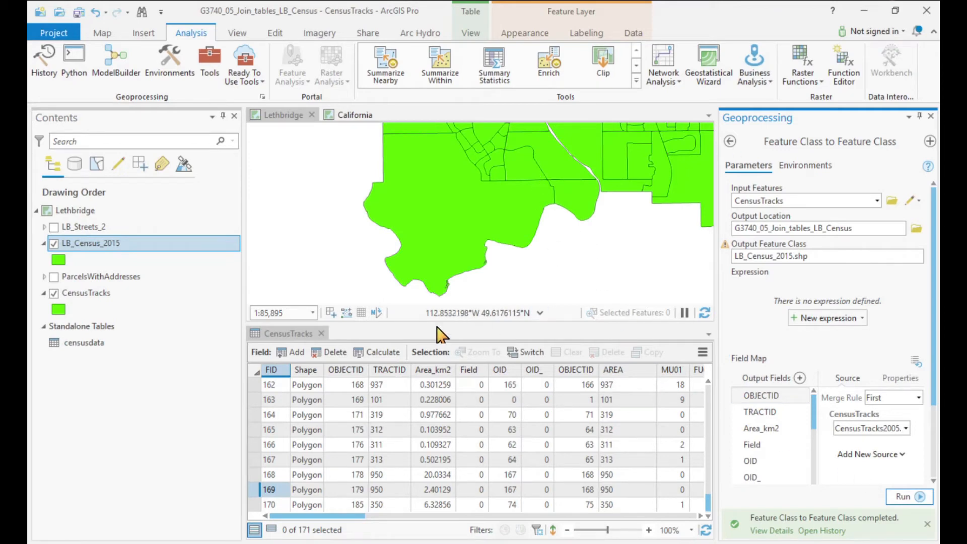
Step: Close the CensusTracks table and turn off the CensusTracks layer on the Lethbridge map
left_click(321, 334)
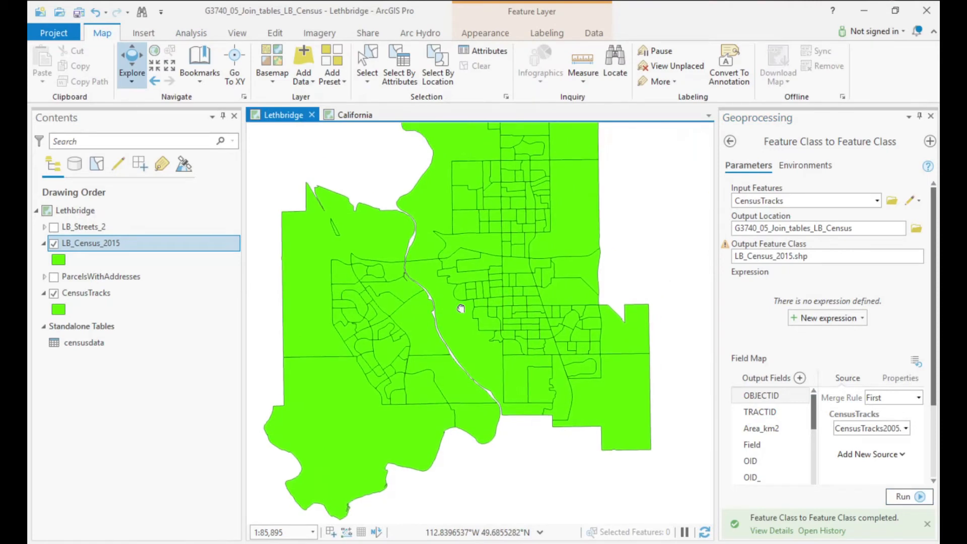
left_click_drag(458, 297, 477, 327)
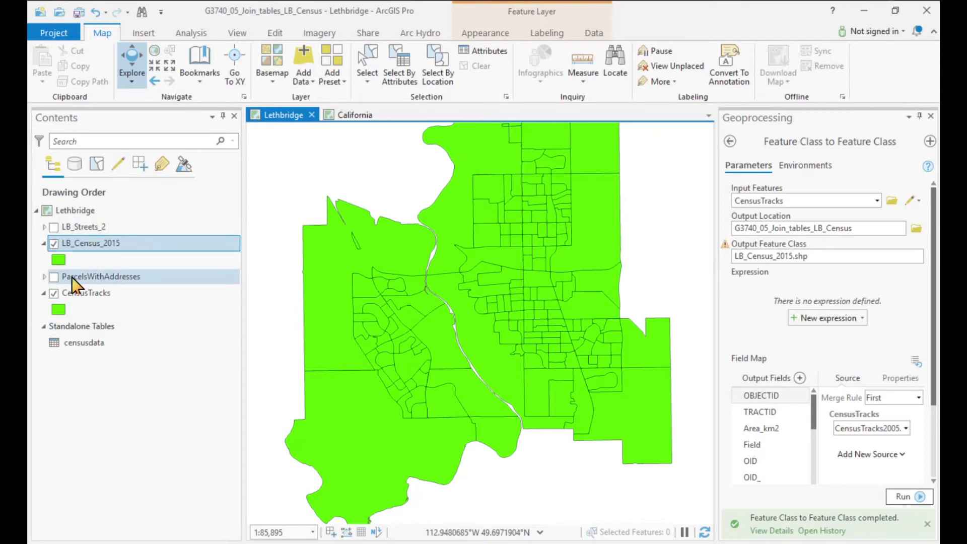
left_click(53, 294)
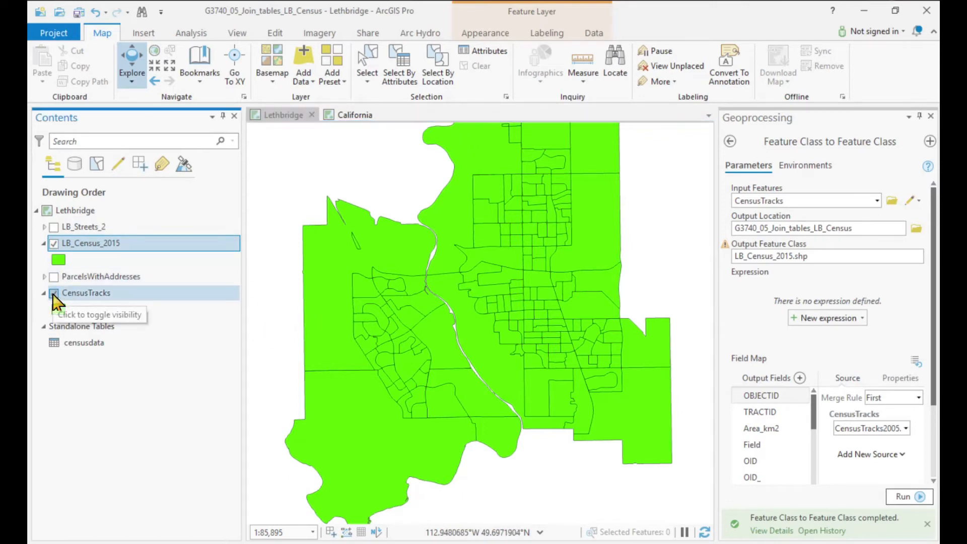
Step: Open the attribute table of LB_Census_2015 and look through its exported fields
right_click(94, 248)
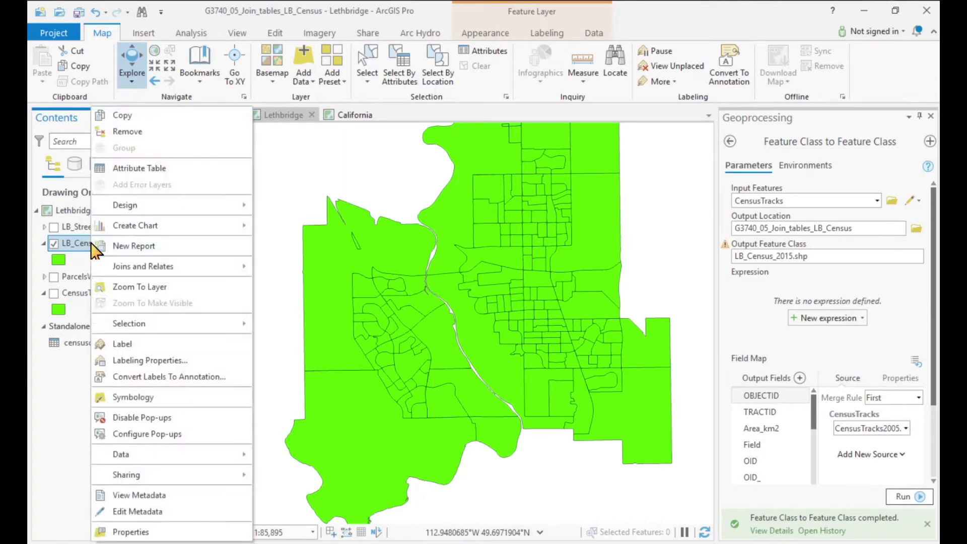
left_click(151, 170)
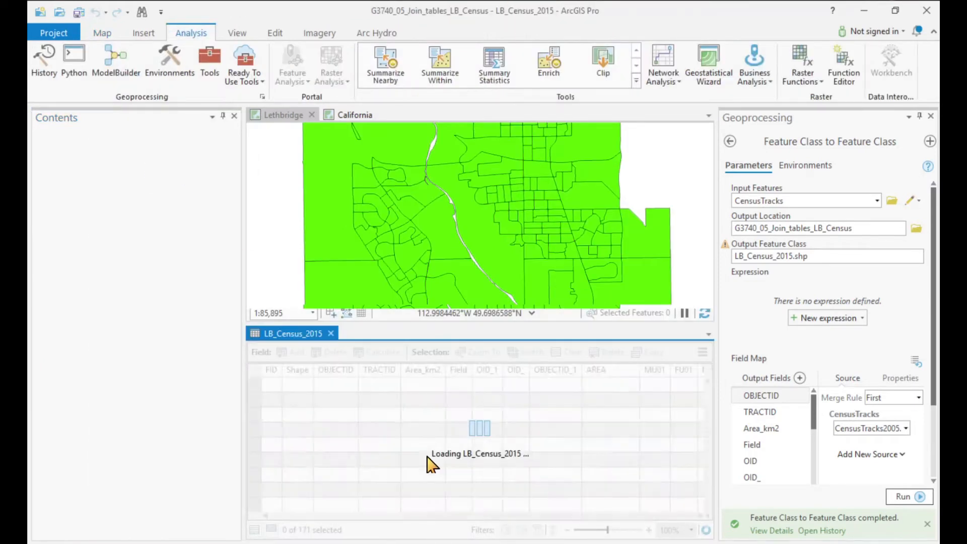
left_click_drag(409, 516, 285, 521)
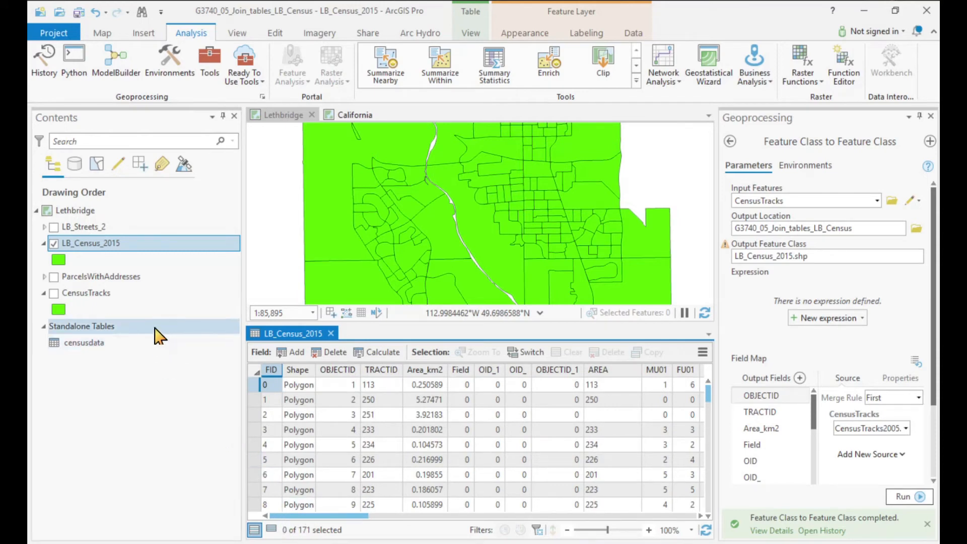
Step: Remove all joins from the CensusTracks layer
right_click(84, 295)
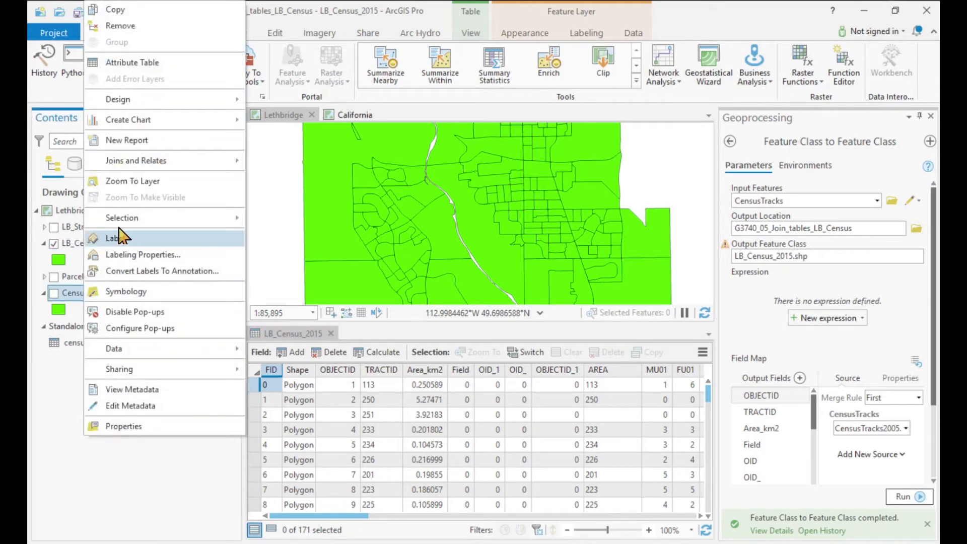
mouse_move(139, 158)
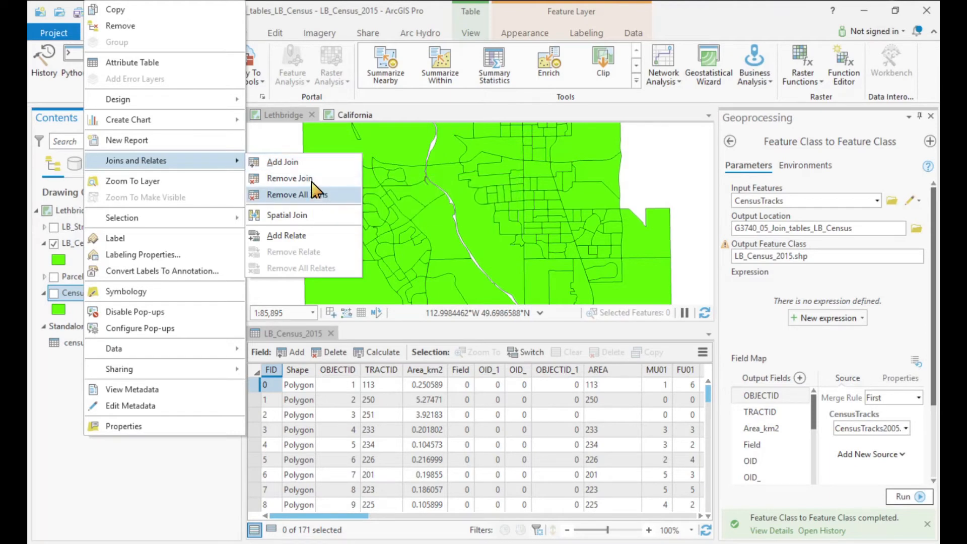
left_click(311, 195)
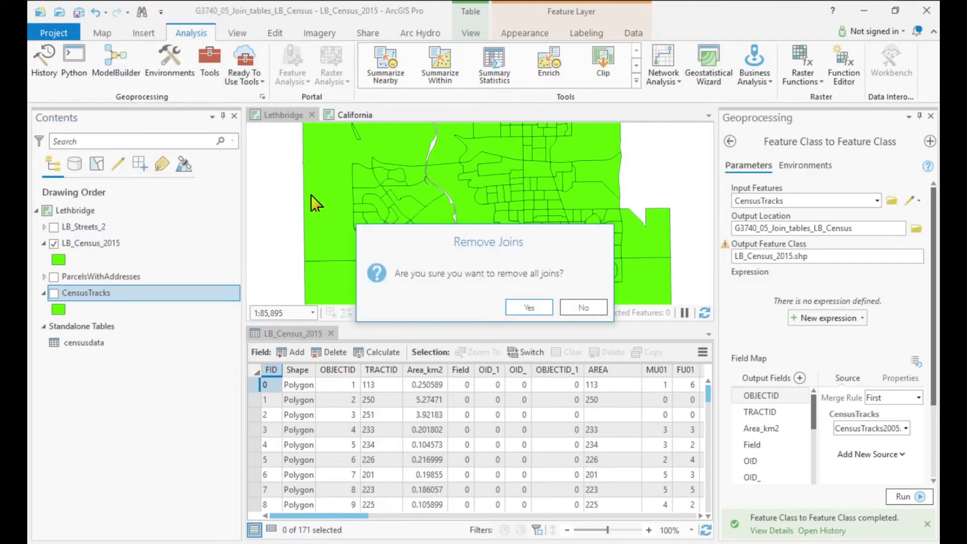
left_click(530, 307)
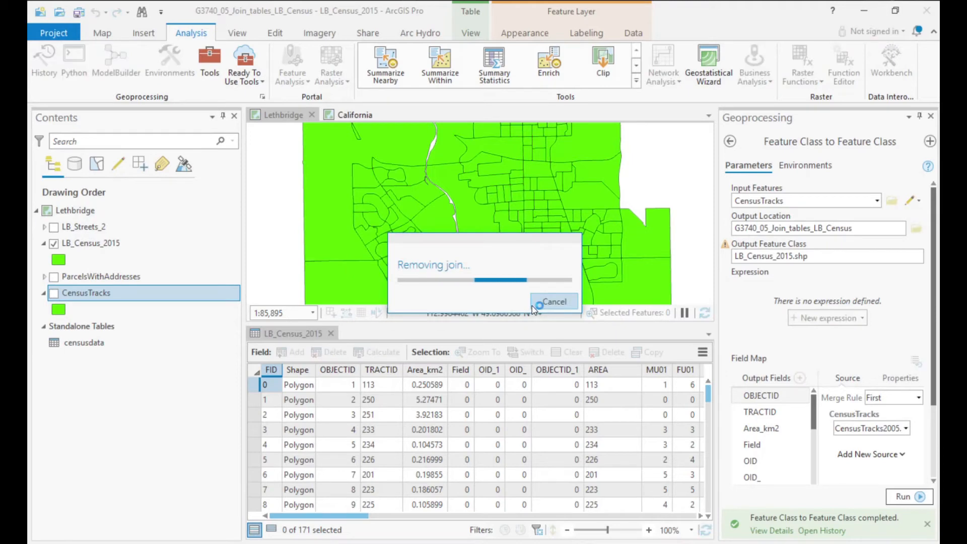
Step: Check the fields in the CensusTracks attribute table, and close both the CensusTracks and LB_Census_2015 tables
right_click(84, 294)
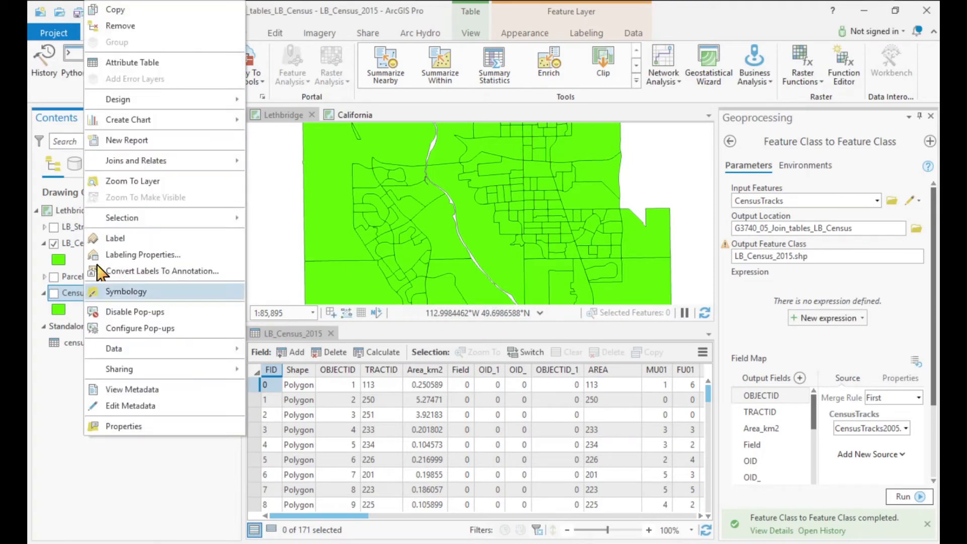
left_click(116, 62)
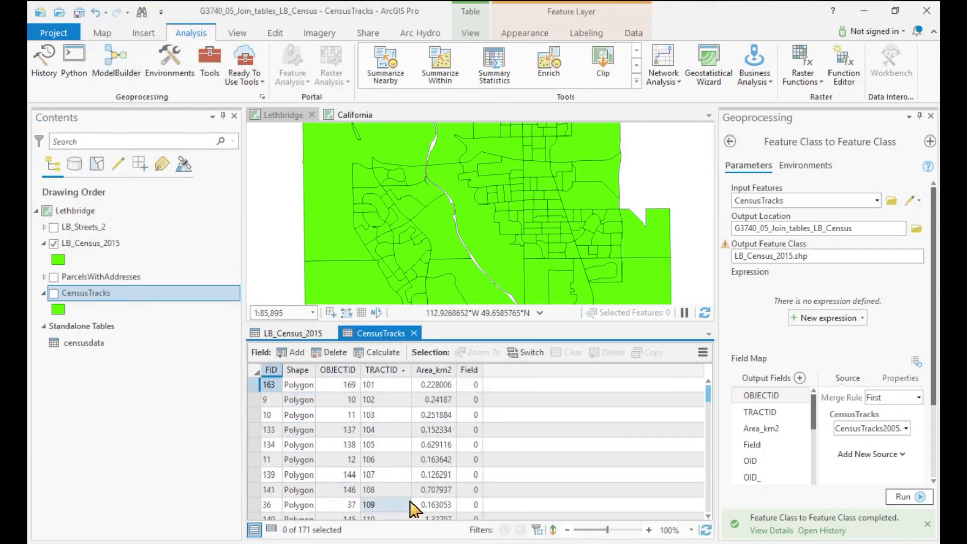
left_click(414, 334)
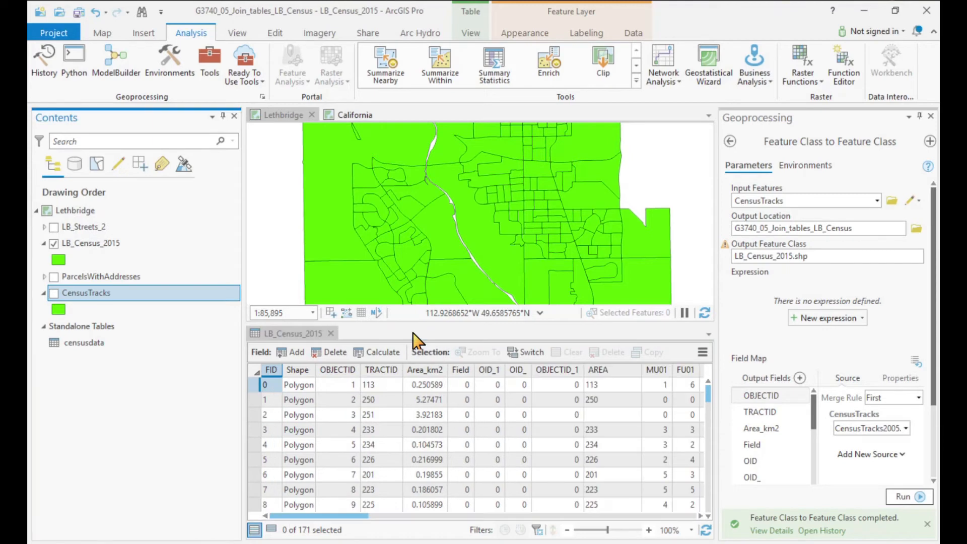
left_click(331, 333)
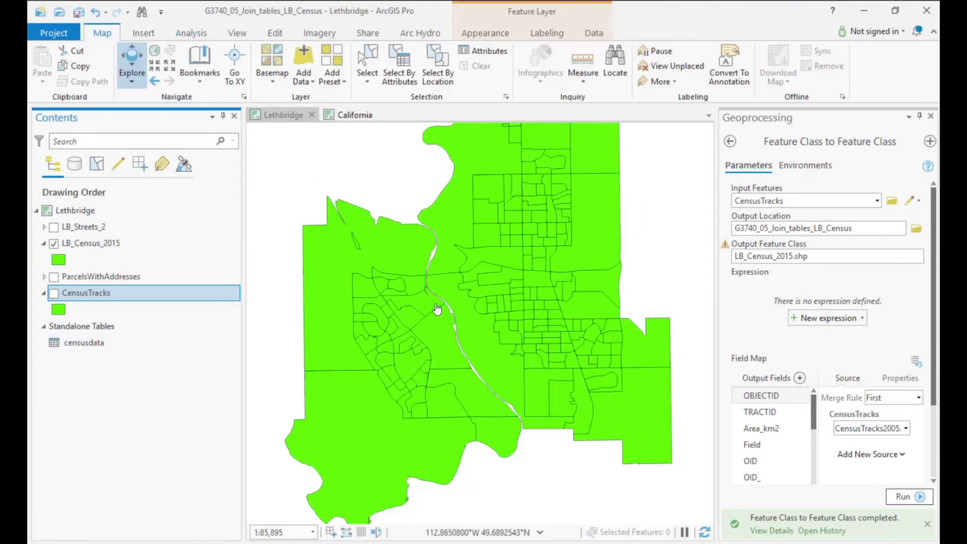
left_click_drag(509, 302, 501, 319)
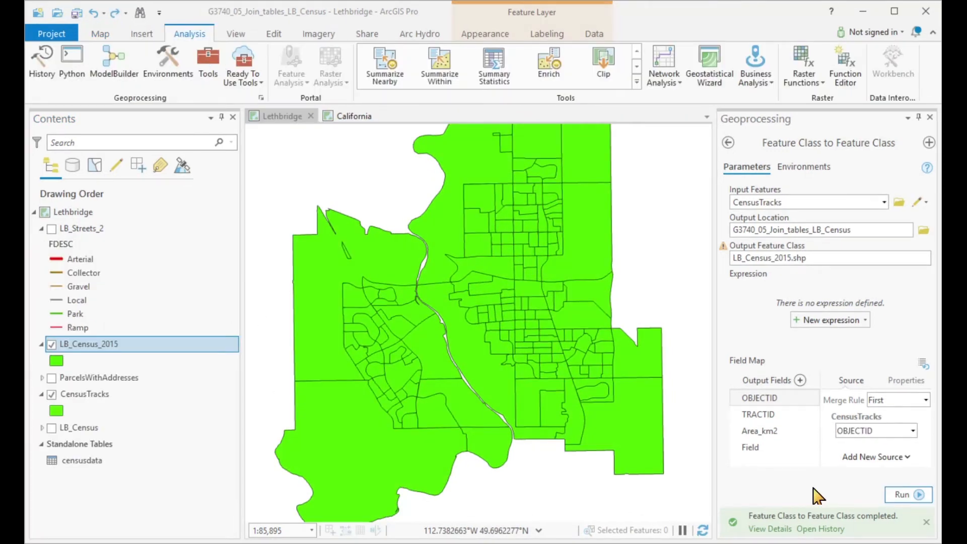
Step: Symbolize LB_Census_2015 with graduated colors based on one of the joined census fields
left_click(108, 346)
right_click(105, 341)
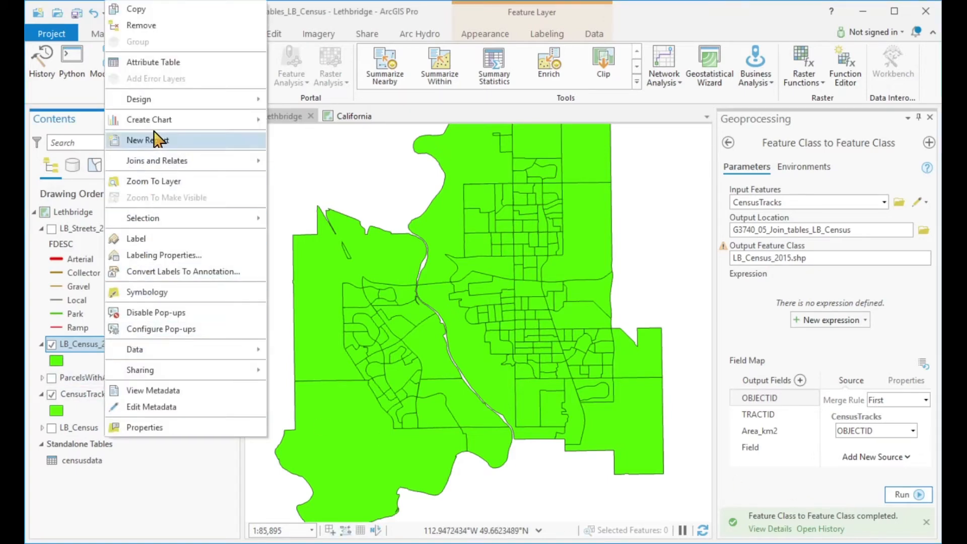
left_click(156, 291)
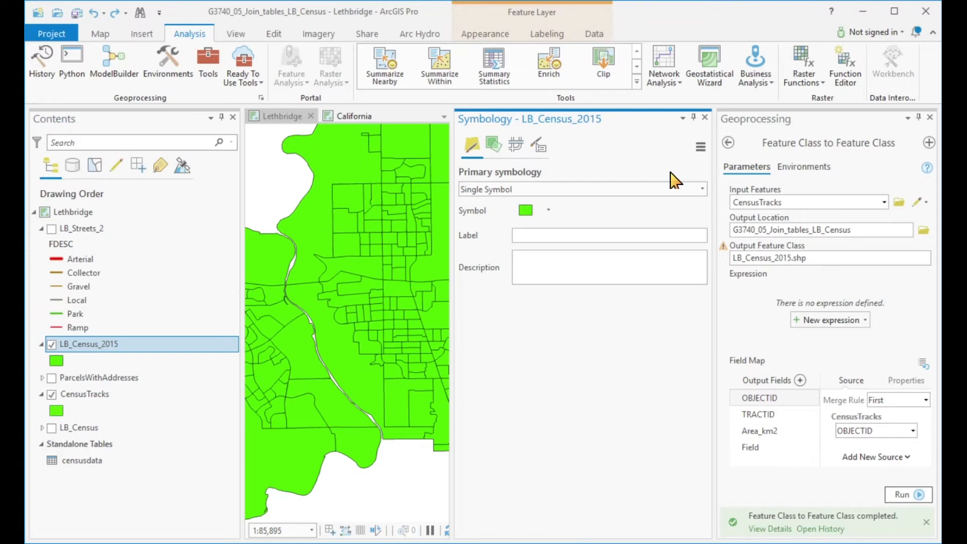
left_click(703, 190)
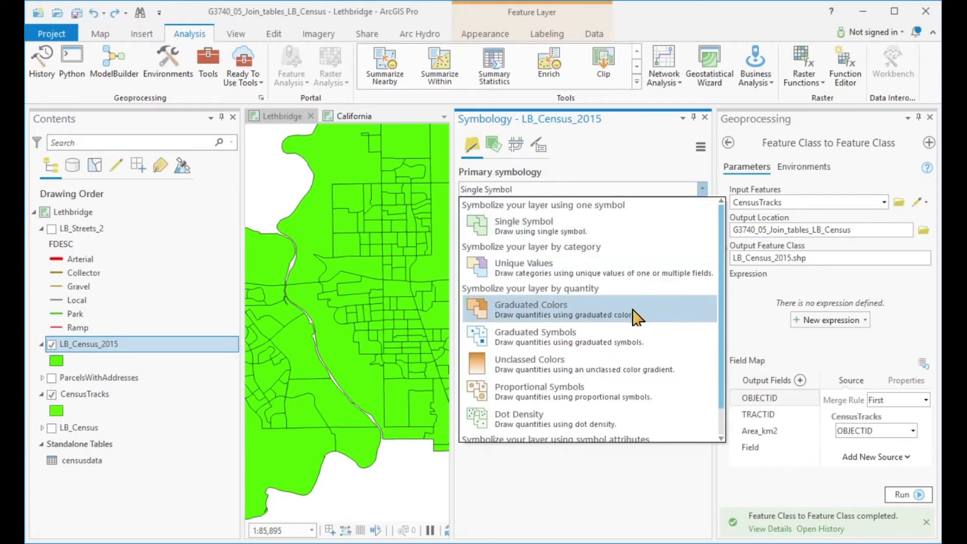
left_click(634, 316)
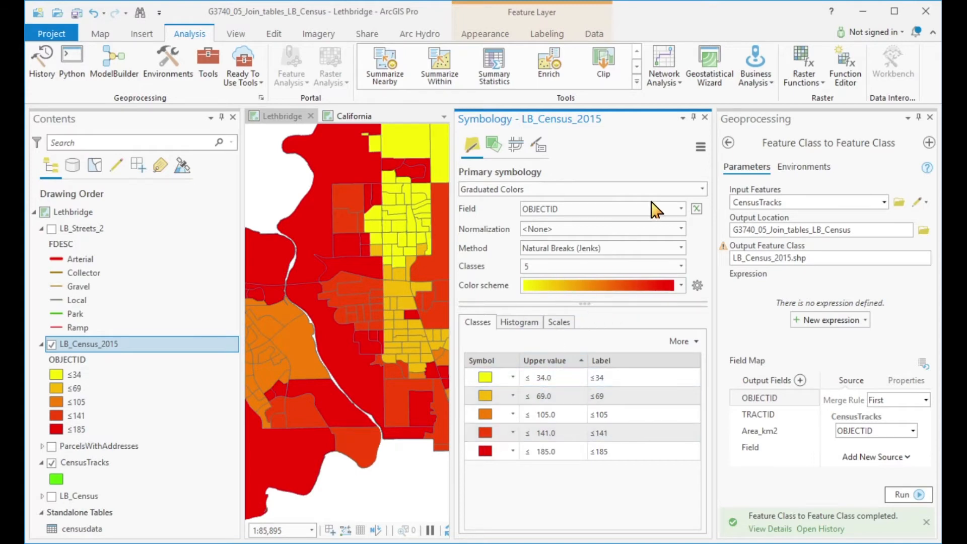
left_click(681, 209)
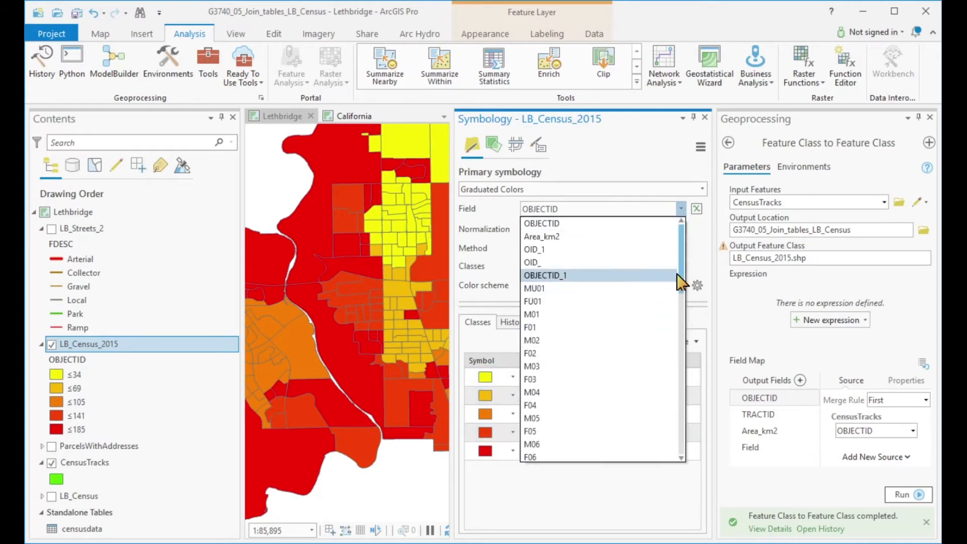
left_click_drag(683, 269, 689, 454)
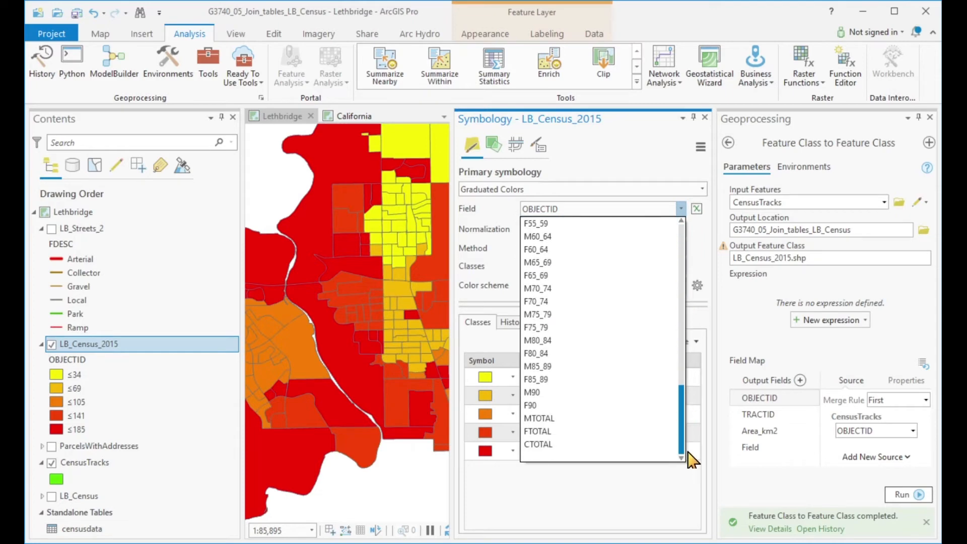
left_click(540, 406)
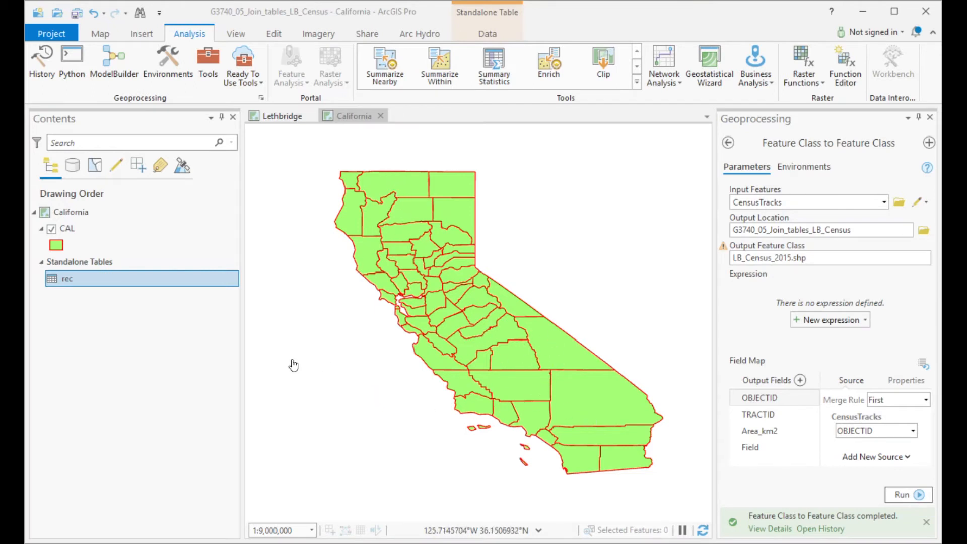
Step: Open the attribute table of the CAL layer and the standalone rec table on the California map
right_click(67, 230)
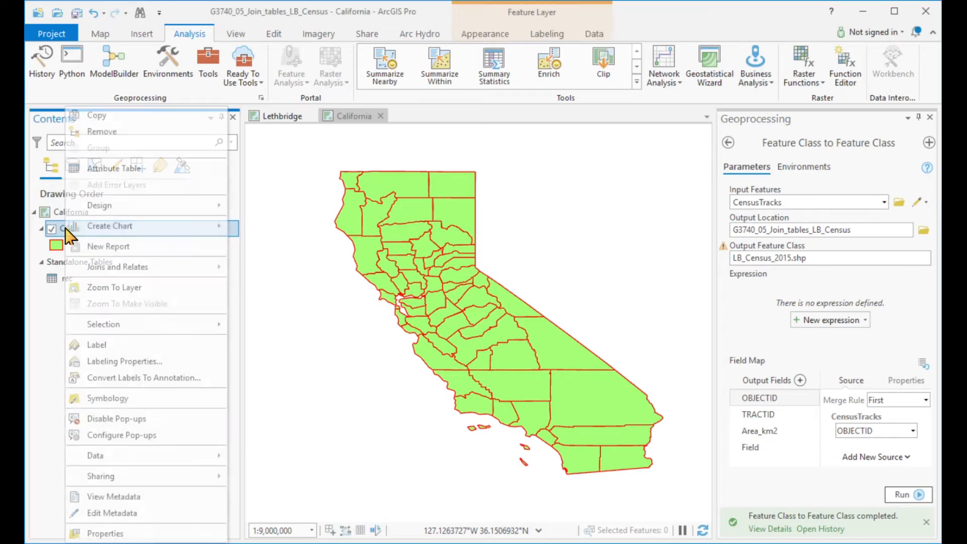
left_click(121, 172)
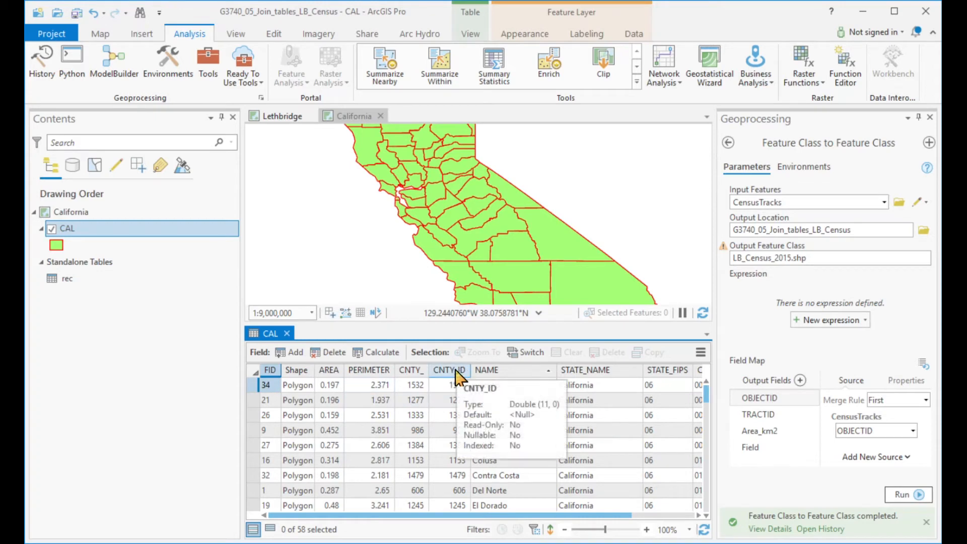
left_click(516, 373)
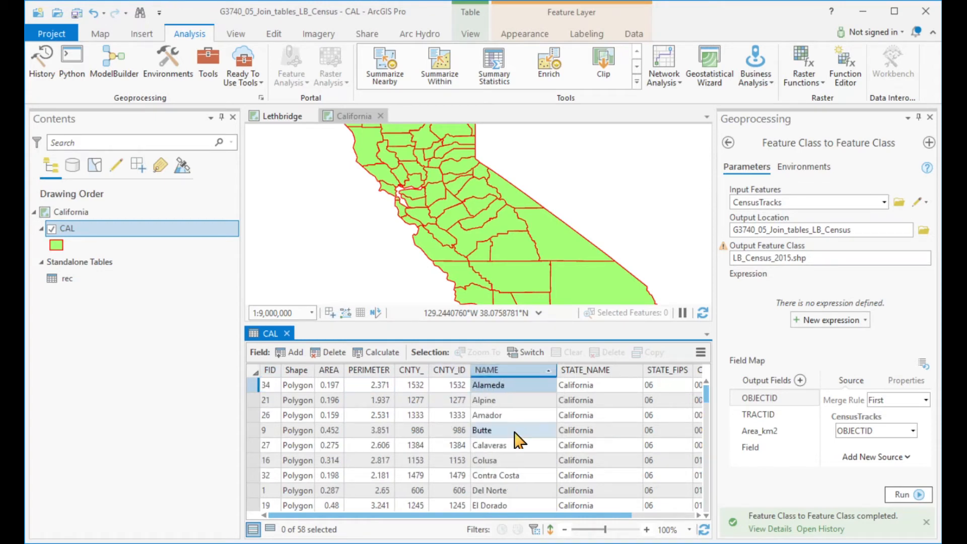
right_click(66, 280)
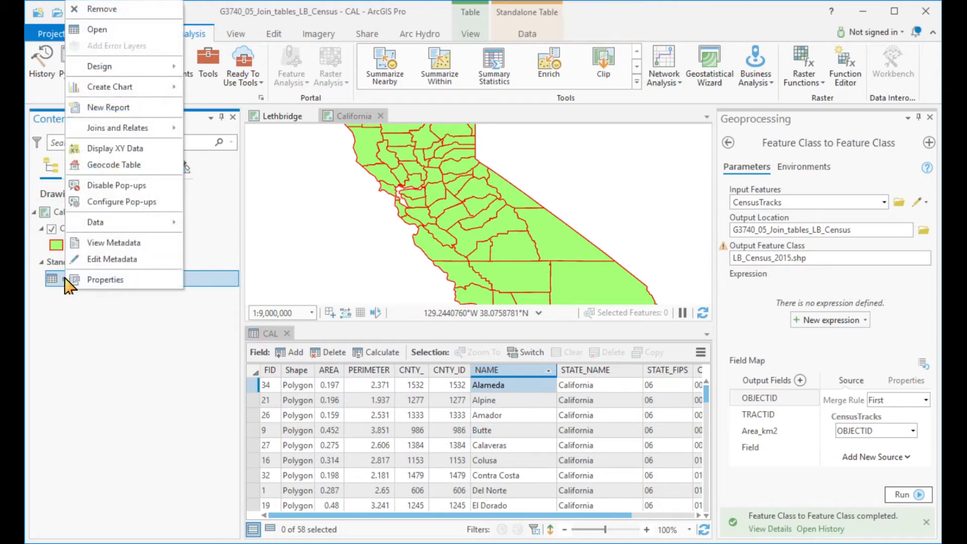
left_click(100, 30)
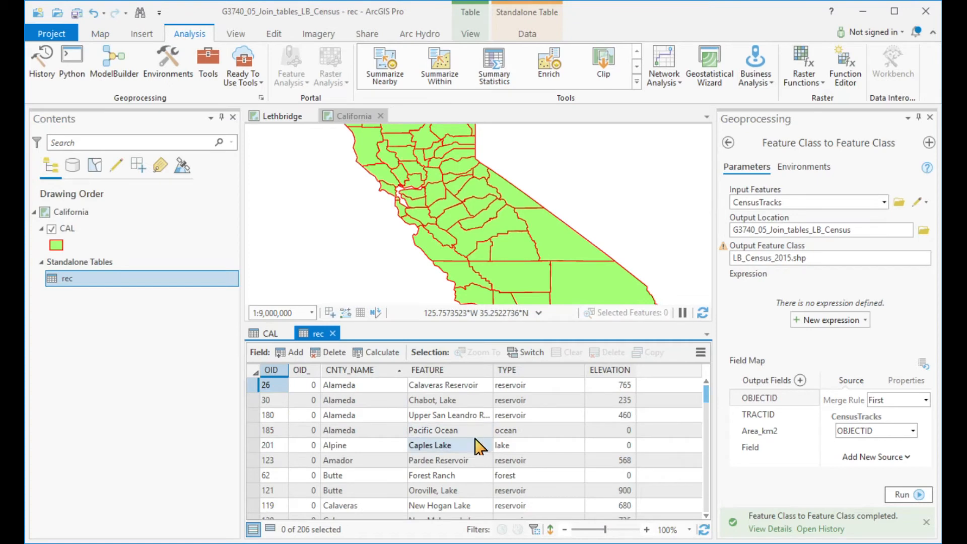
Step: Place the rec table beside the CAL table and compare CAL's NAME field with rec's CNTY_NAME field
left_click_drag(318, 340, 509, 443)
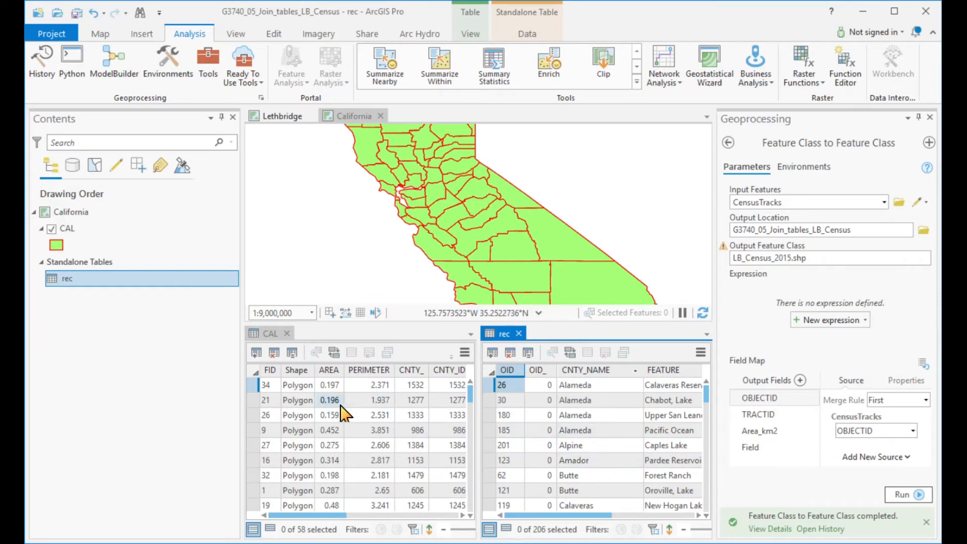
left_click(332, 516)
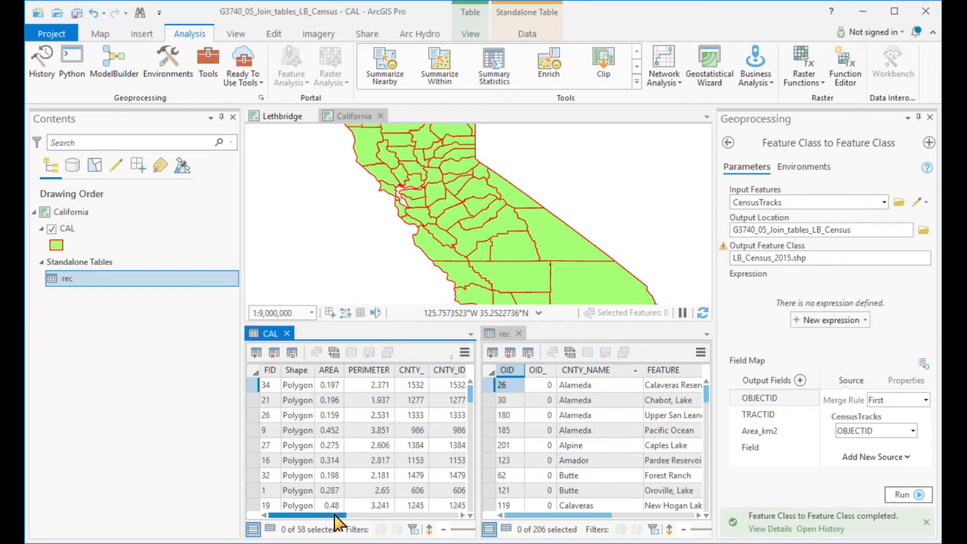
left_click_drag(333, 516, 385, 517)
left_click(372, 385)
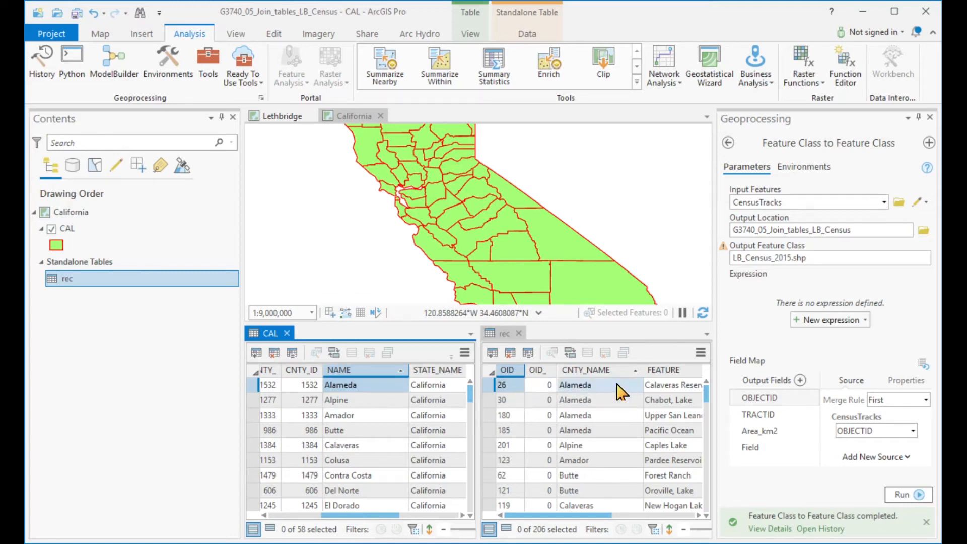
Step: Add a one-to-many relate named Rec2Cal from CAL to the rec table, matching NAME with CNTY_NAME
right_click(70, 234)
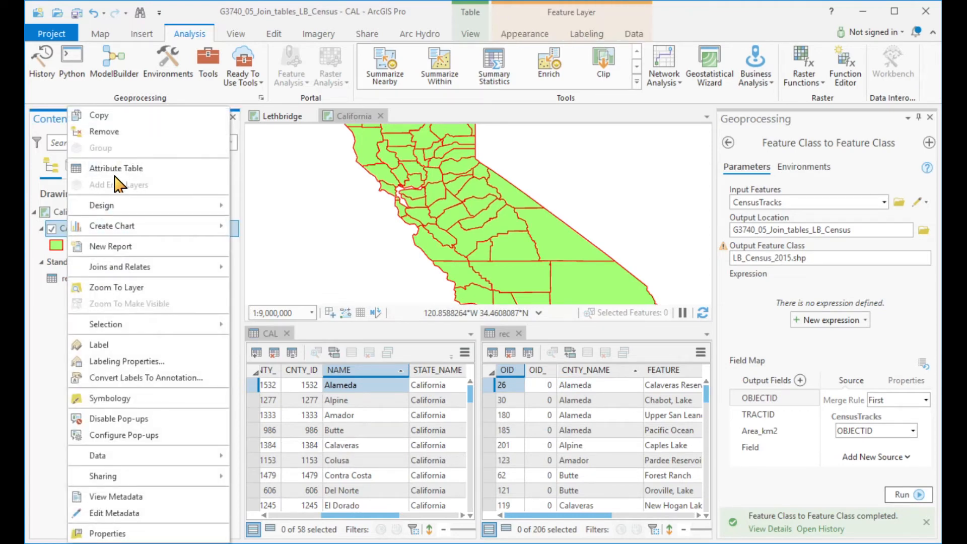
mouse_move(125, 267)
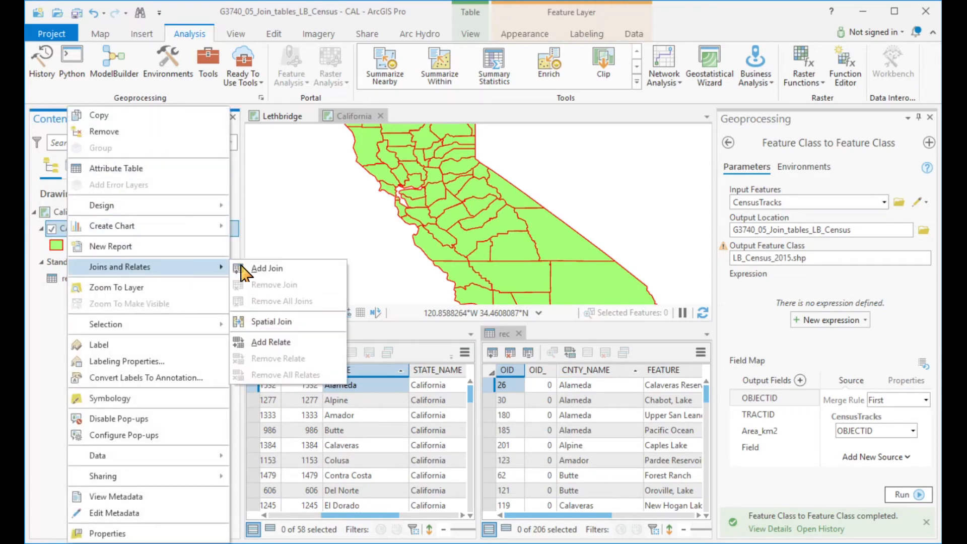
left_click(271, 342)
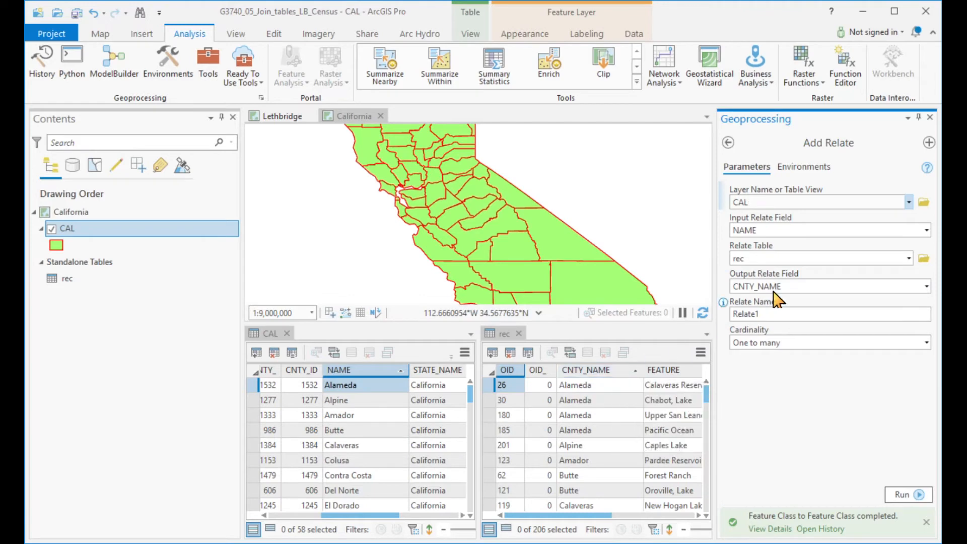
left_click(754, 313)
double_click(754, 314)
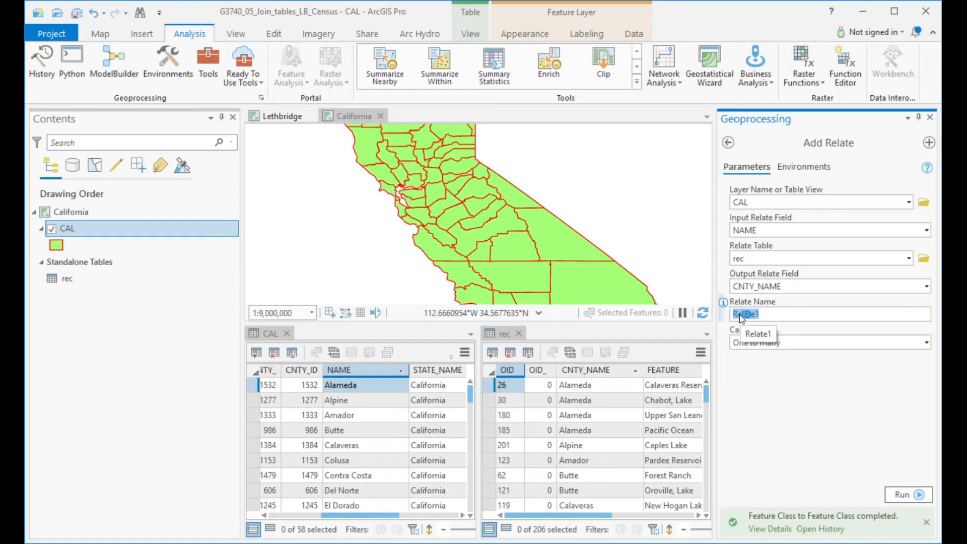
type("Rec2Cal")
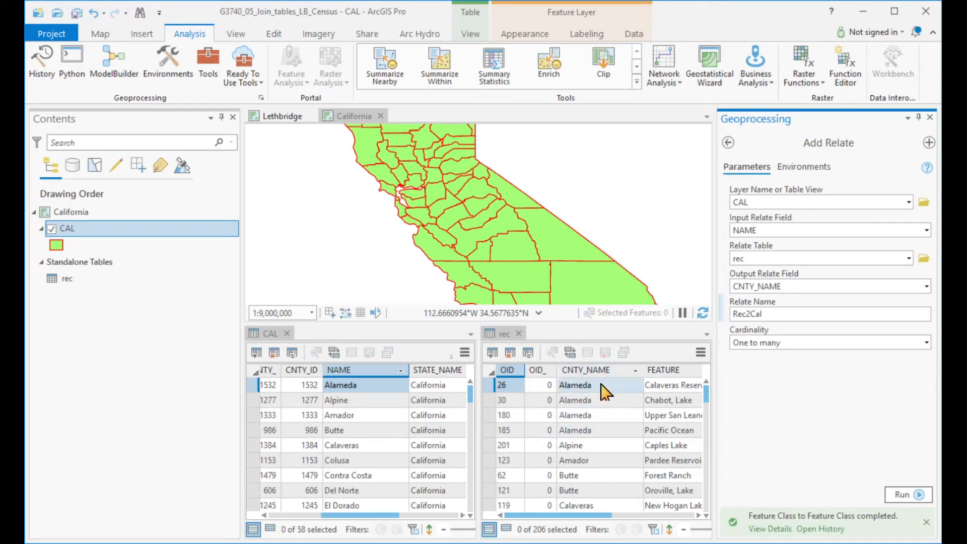
left_click(903, 526)
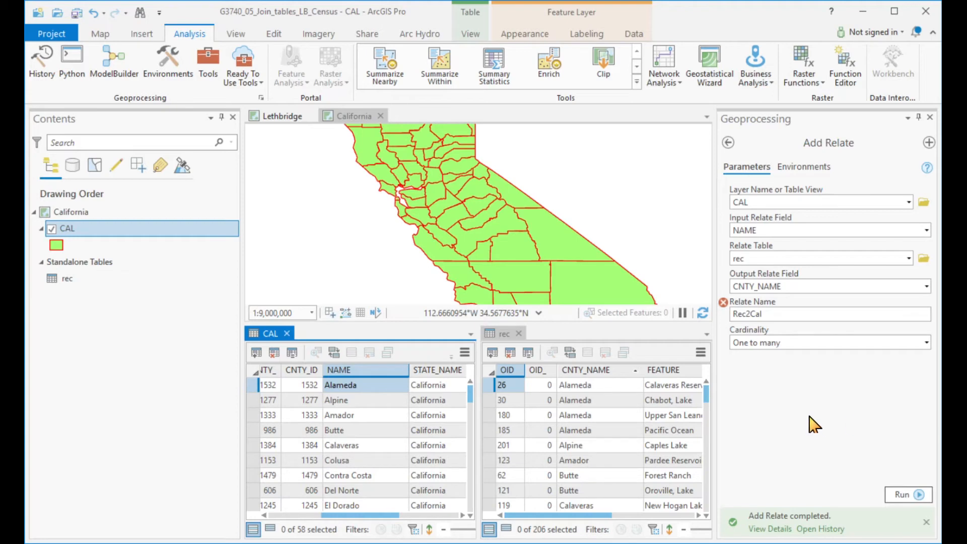
Step: Select Alameda and Calaveras in turn in the CAL table, showing only the selected related records in the rec table
left_click(606, 388)
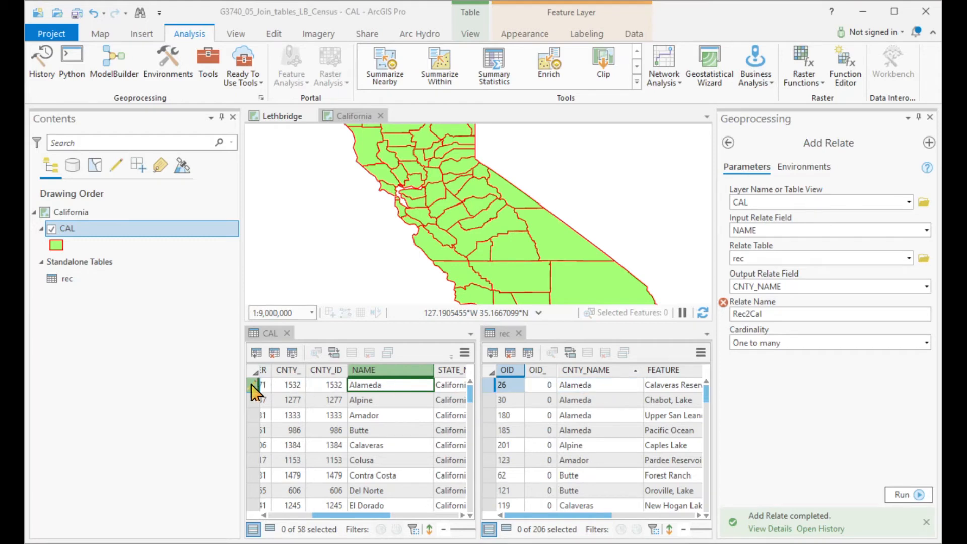
left_click(254, 388)
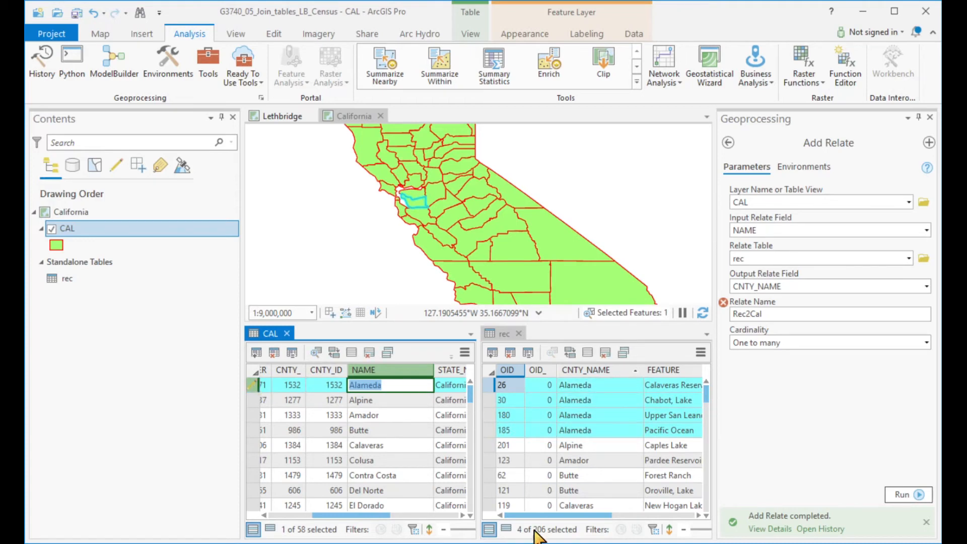
left_click(506, 529)
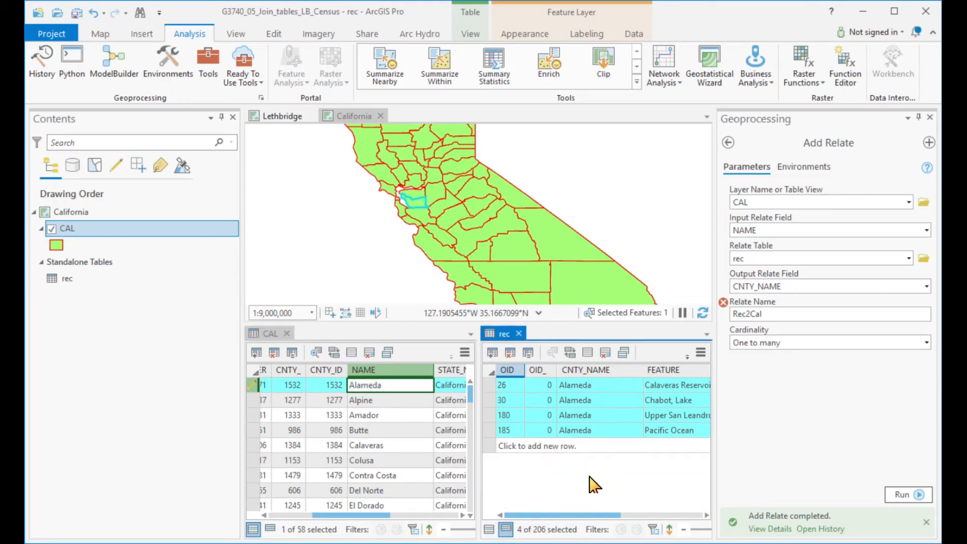
left_click(254, 446)
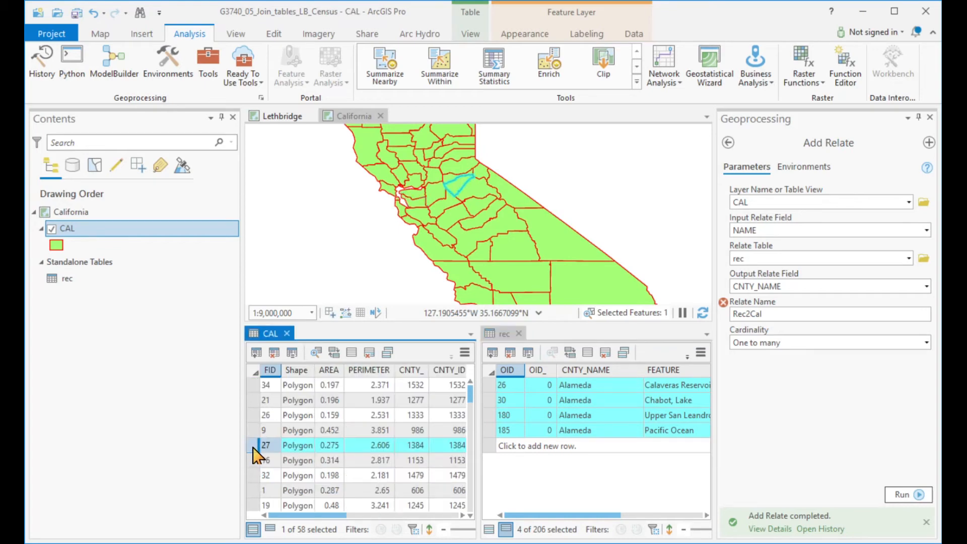
Step: Select San Luis Obispo county on the California map to list its related records in the rec table
left_click(101, 34)
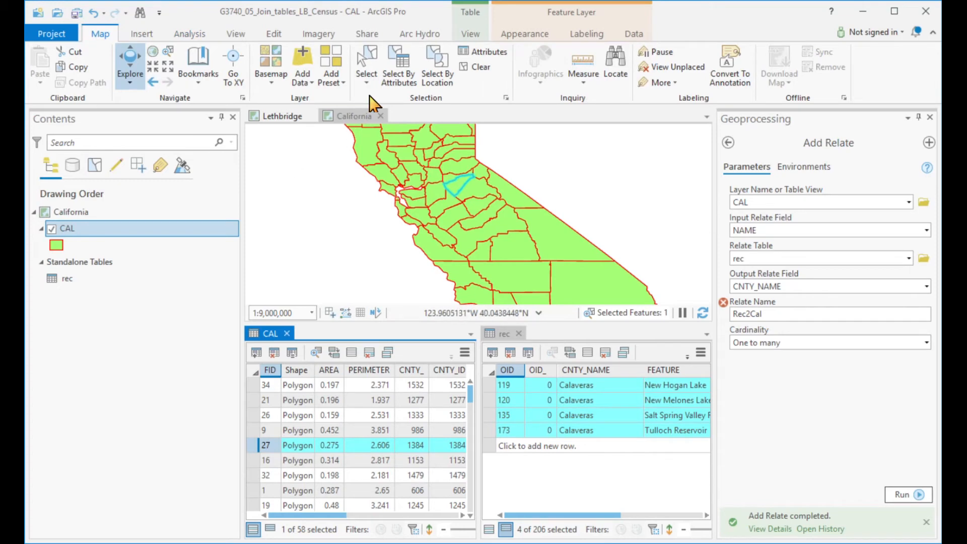
left_click(373, 61)
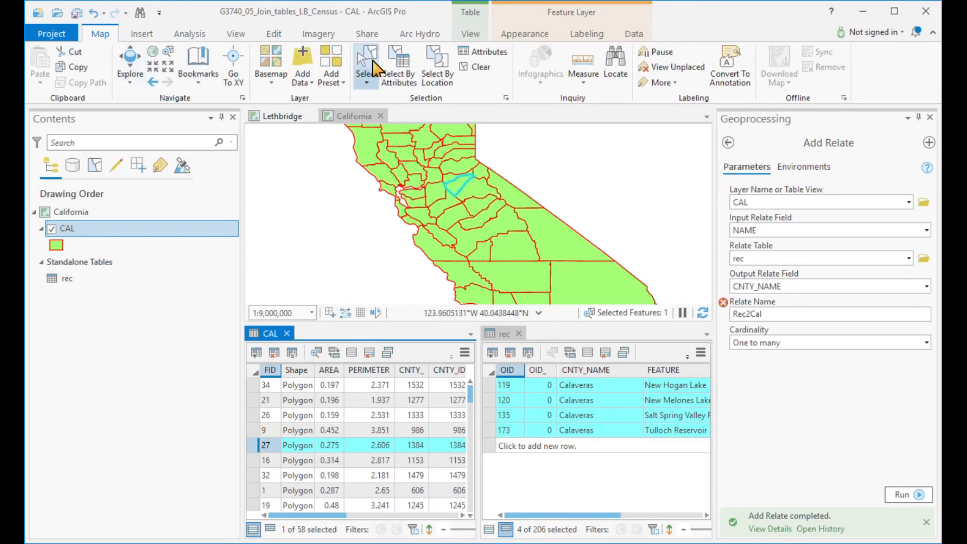
left_click(462, 275)
left_click(463, 276)
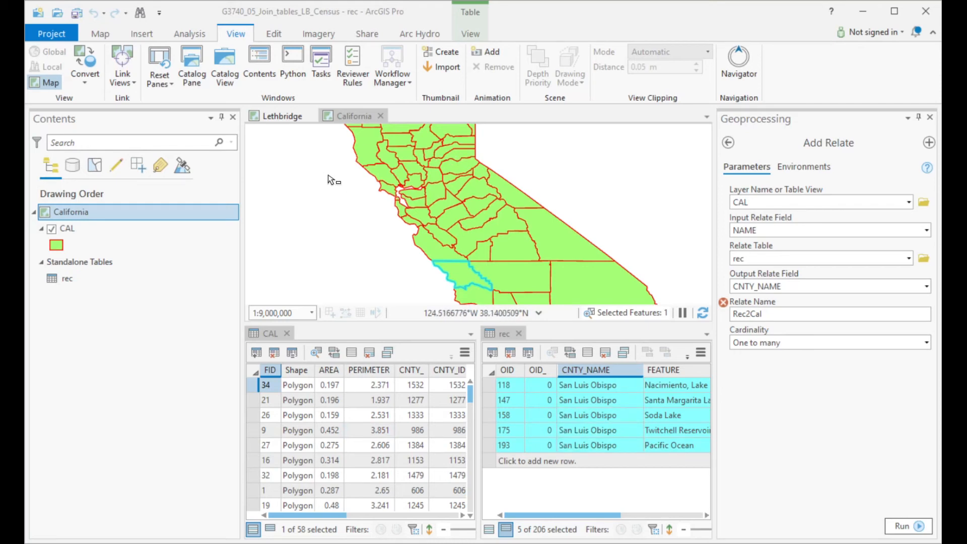
Step: Clear the county selection and show all records in the rec table
left_click(101, 36)
left_click(483, 71)
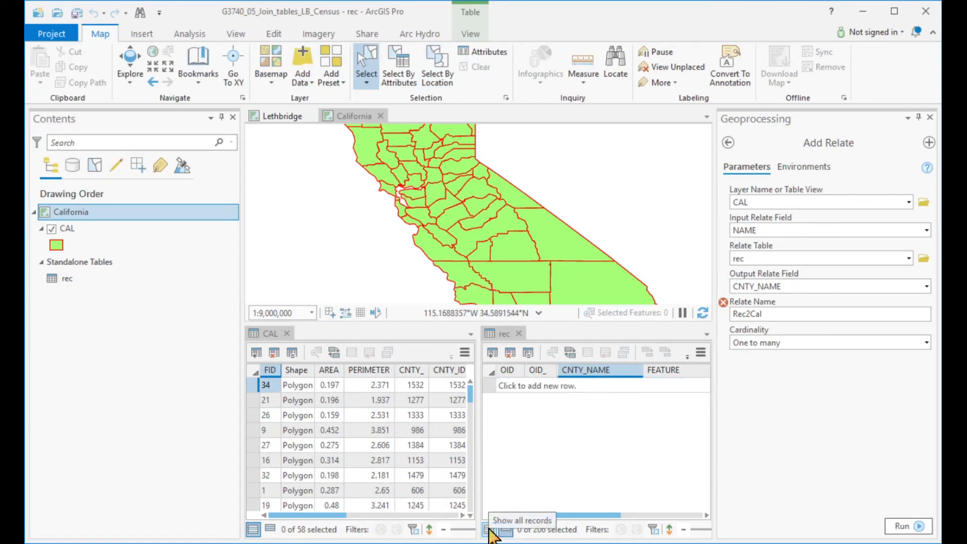
left_click(489, 529)
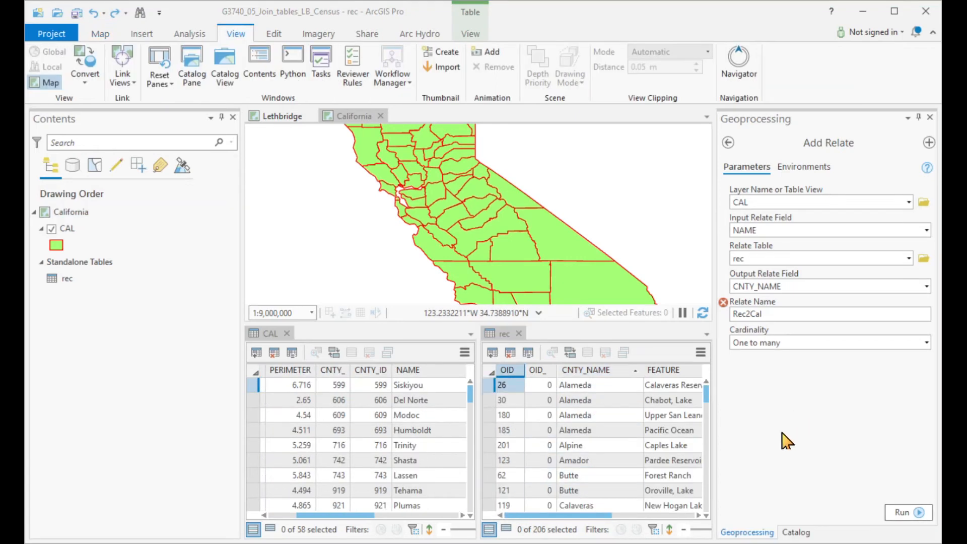
Step: Summarize the rec table into rec_Statistics4.dbf, using Count of CNTY_NAME with CNTY_NAME as the case field
mouse_move(589, 376)
left_click(589, 375)
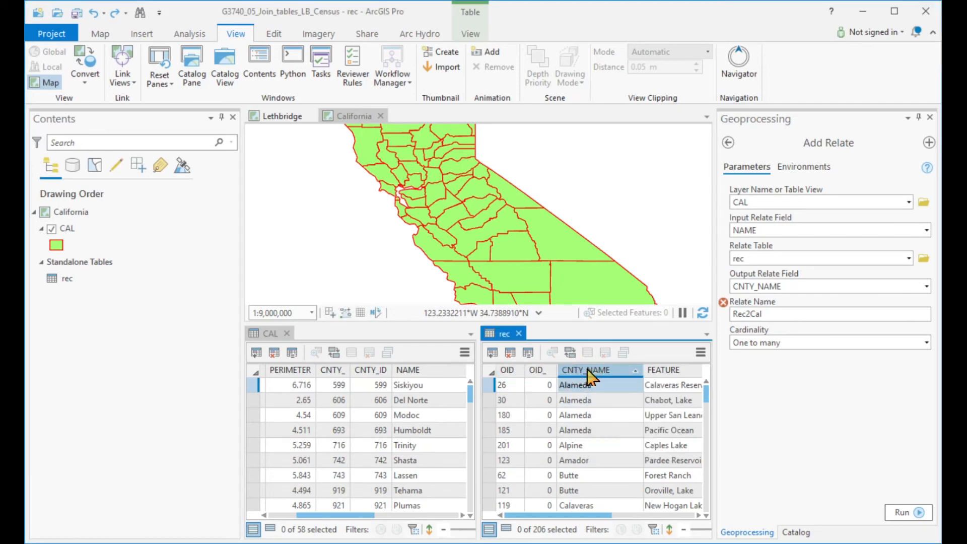
right_click(589, 375)
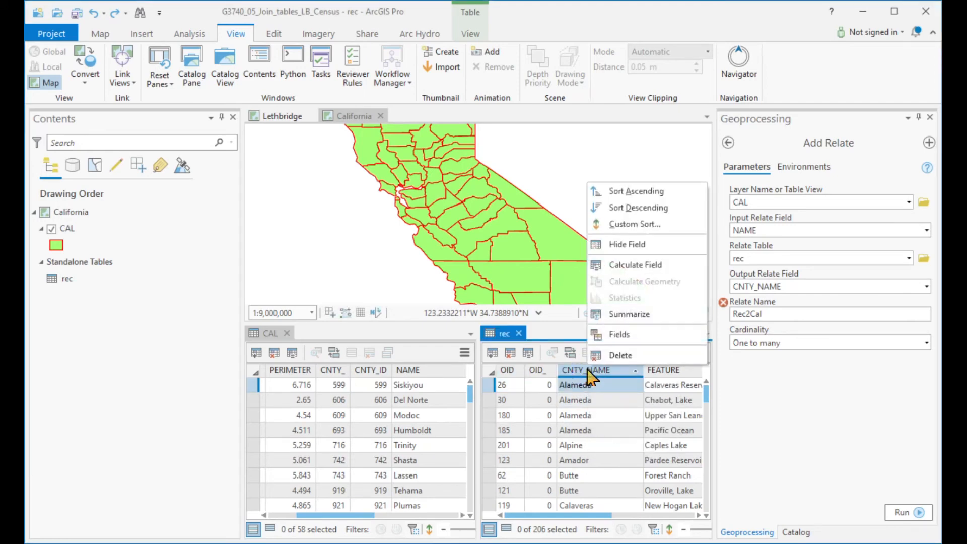
left_click(629, 314)
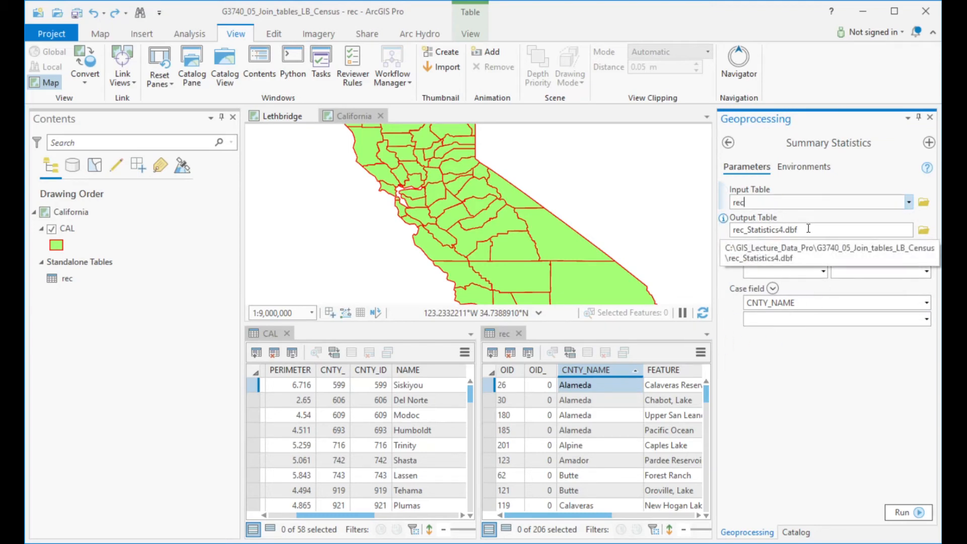
left_click(823, 271)
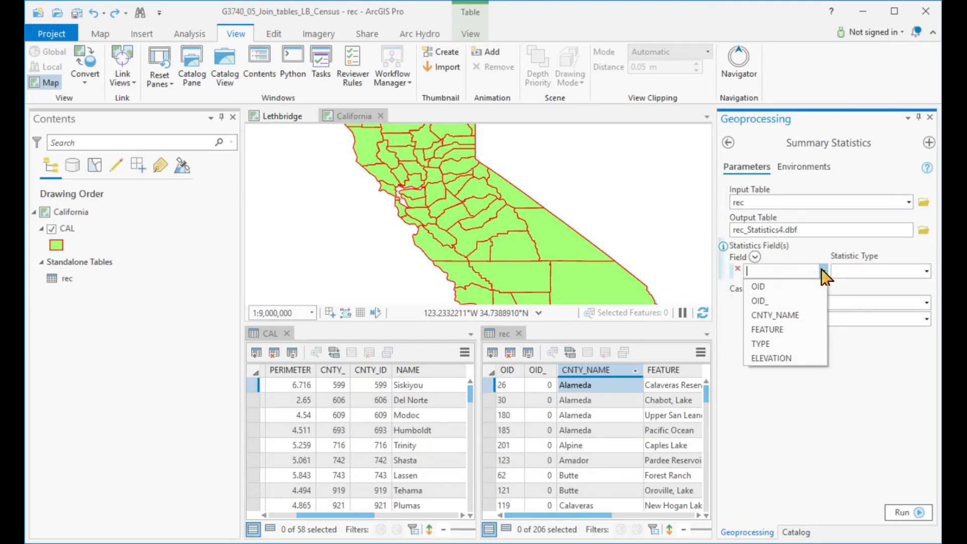
left_click(790, 316)
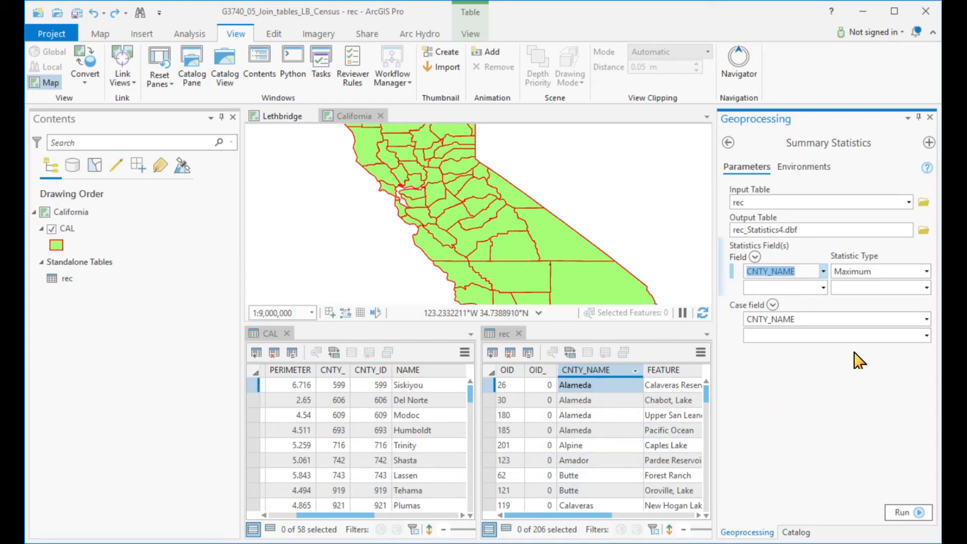
left_click(927, 271)
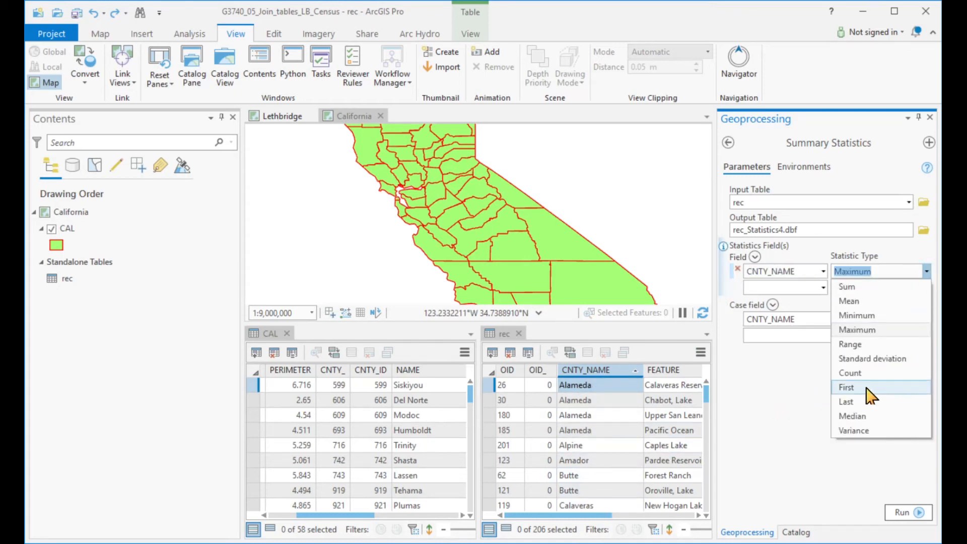
left_click(863, 373)
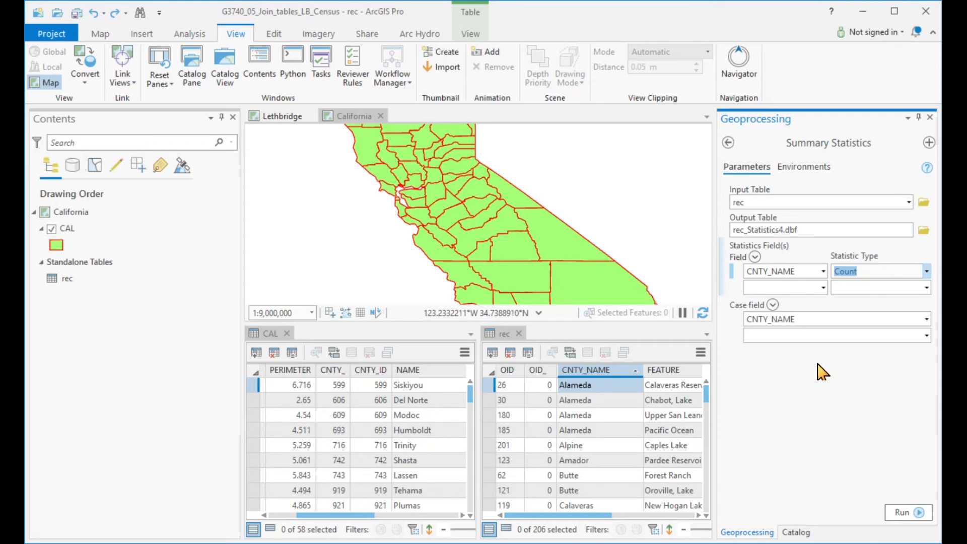
left_click(900, 513)
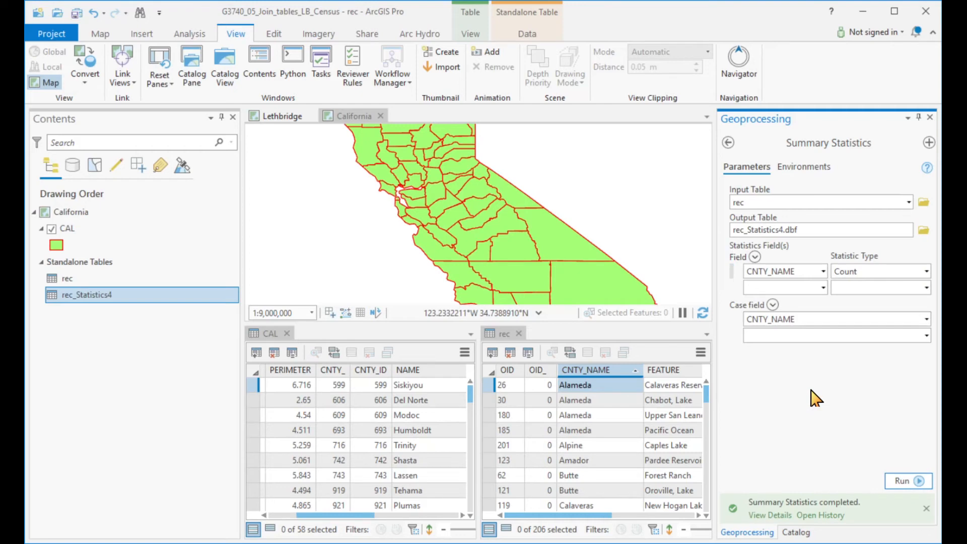
Step: Open the rec_Statistics4 table and compare its FREQUENCY and COUNT_CNTY fields for each county
right_click(112, 296)
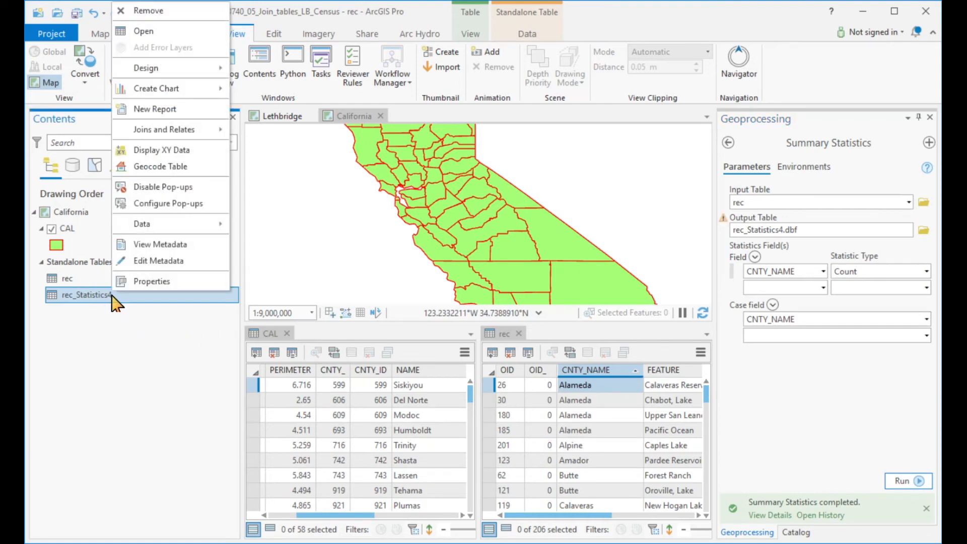
left_click(151, 33)
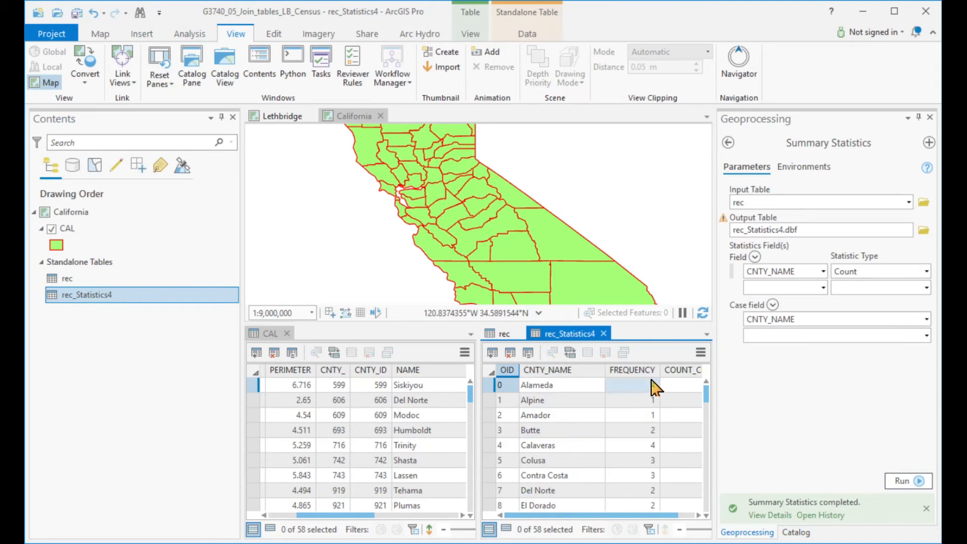
left_click_drag(636, 515, 653, 515)
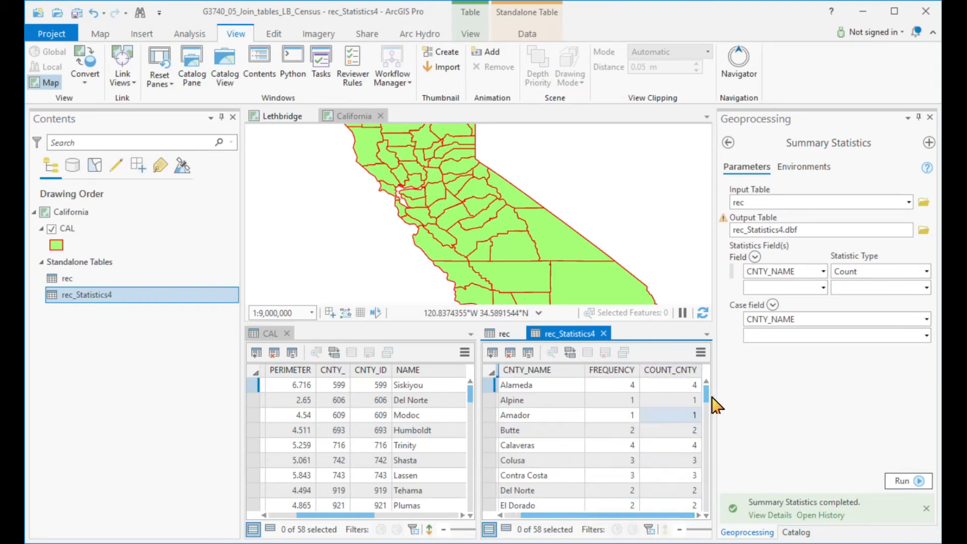
mouse_move(711, 396)
left_mouse_down()
mouse_move(708, 474)
mouse_move(710, 385)
left_mouse_up()
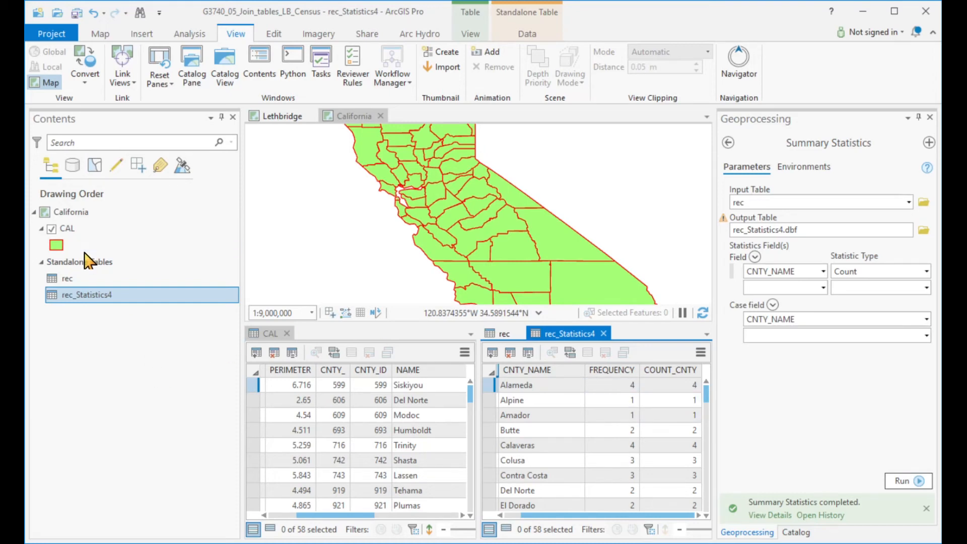
Step: Join the rec_Statistics4 table to the CAL layer, matching NAME with CNTY_NAME and keeping all target features
right_click(74, 229)
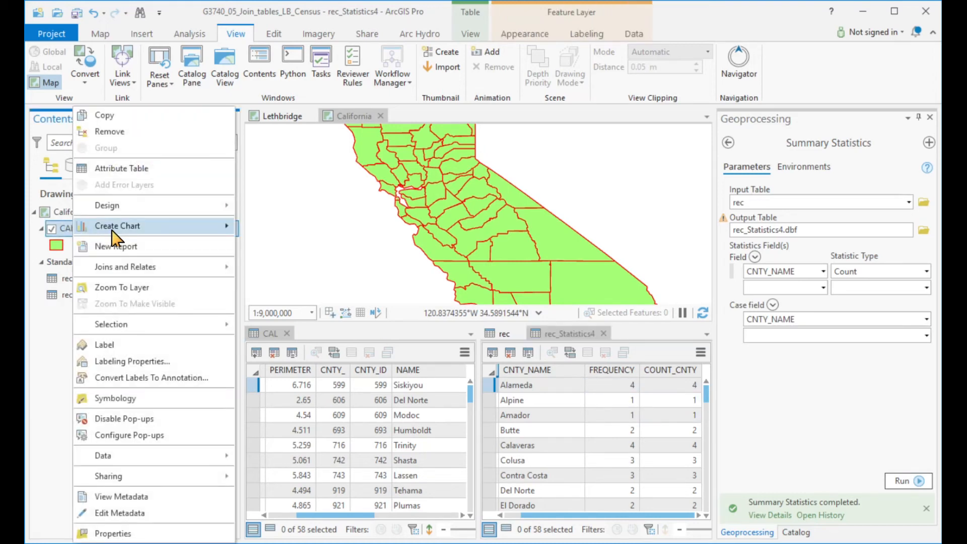
mouse_move(233, 265)
left_click(277, 272)
left_click(926, 230)
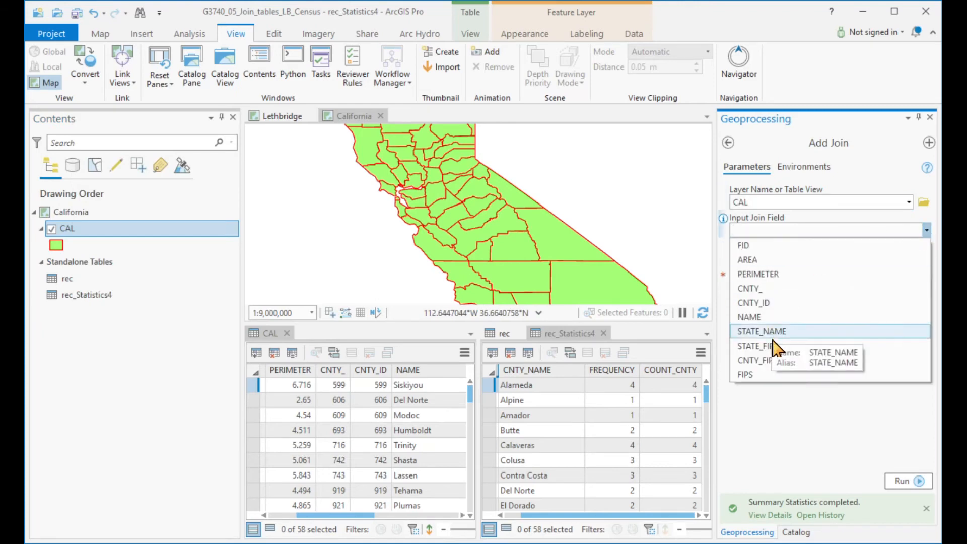
left_click(759, 317)
left_click(909, 258)
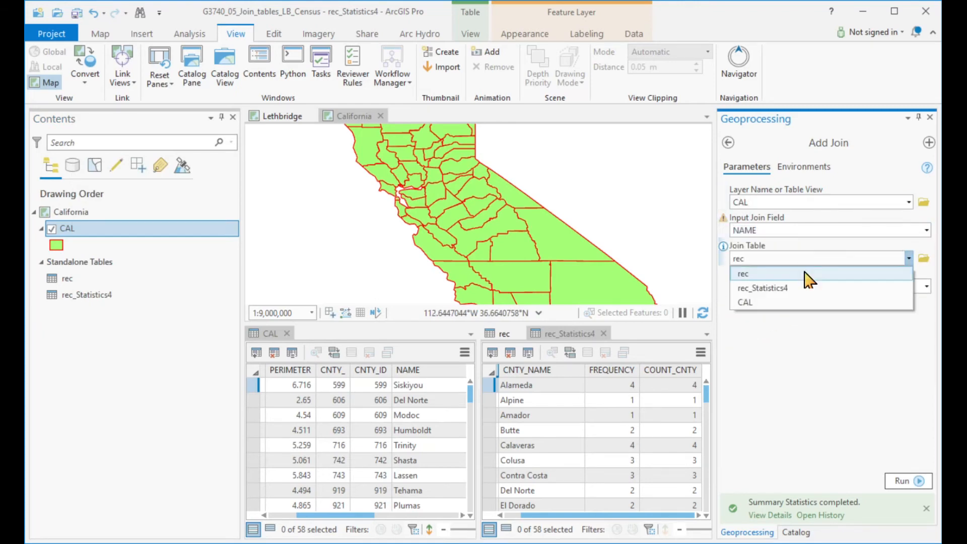
left_click(787, 285)
left_click(900, 481)
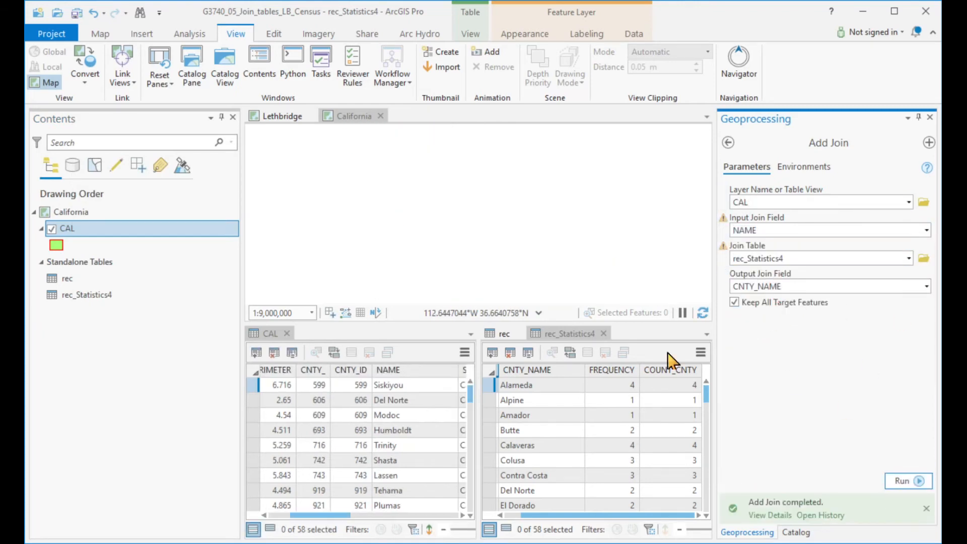
Step: Close the rec_Statistics4 and rec tables and examine the joined FREQUENCY and COUNT_CNTY fields in the CAL table
left_click(603, 333)
left_click(518, 333)
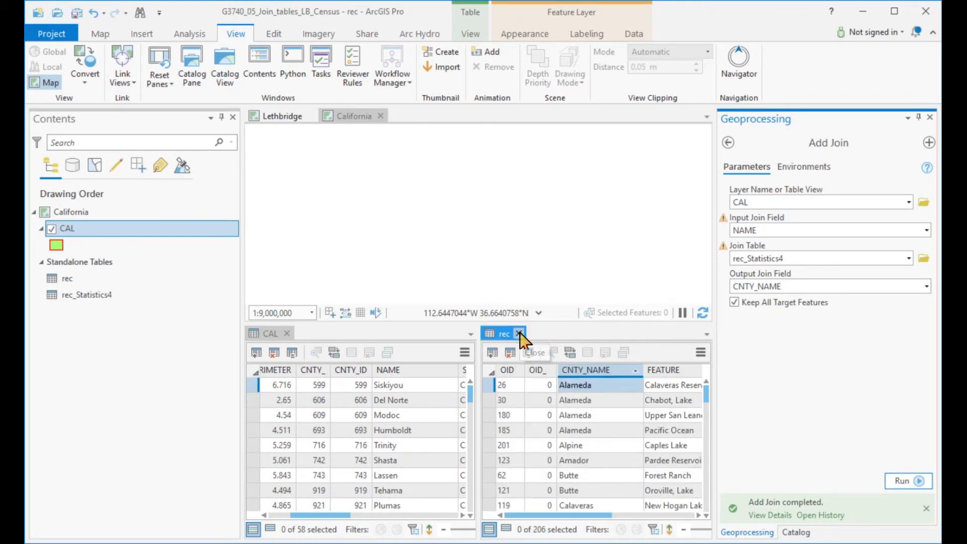
left_click_drag(514, 515, 640, 514)
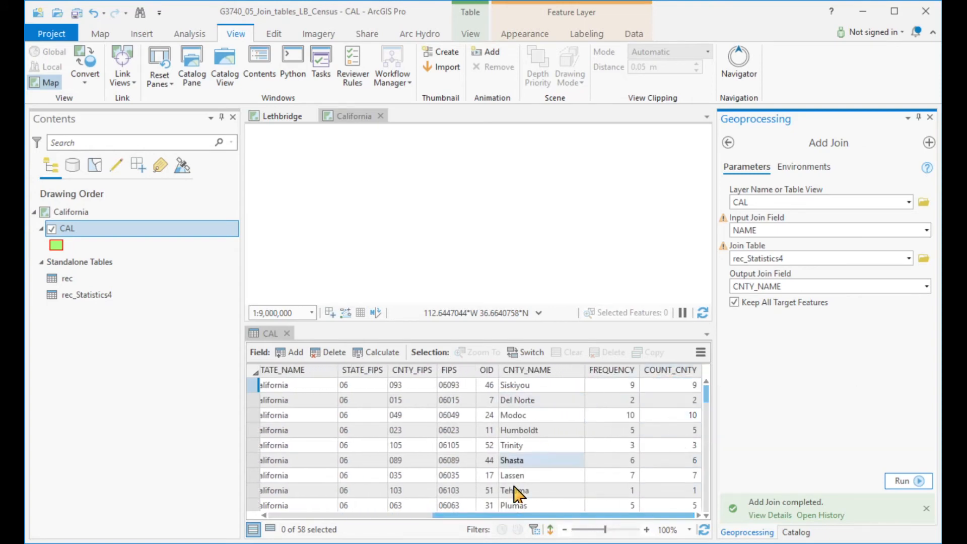
mouse_move(501, 515)
left_mouse_down()
mouse_move(391, 519)
mouse_move(500, 517)
left_mouse_up()
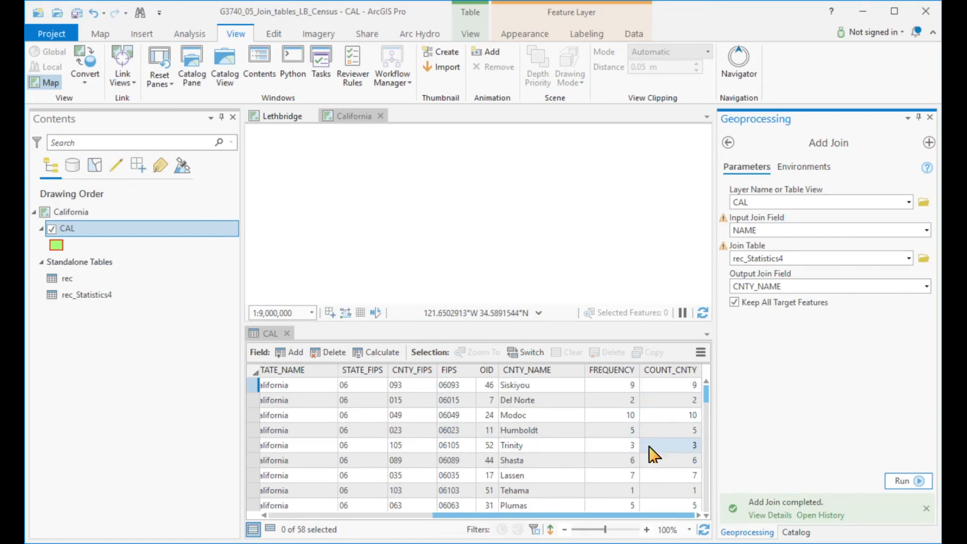
Step: Export the joined CAL layer to a new feature class named CAL_RecCount in the G3740_05_Join_tables_LB_Census folder
right_click(78, 229)
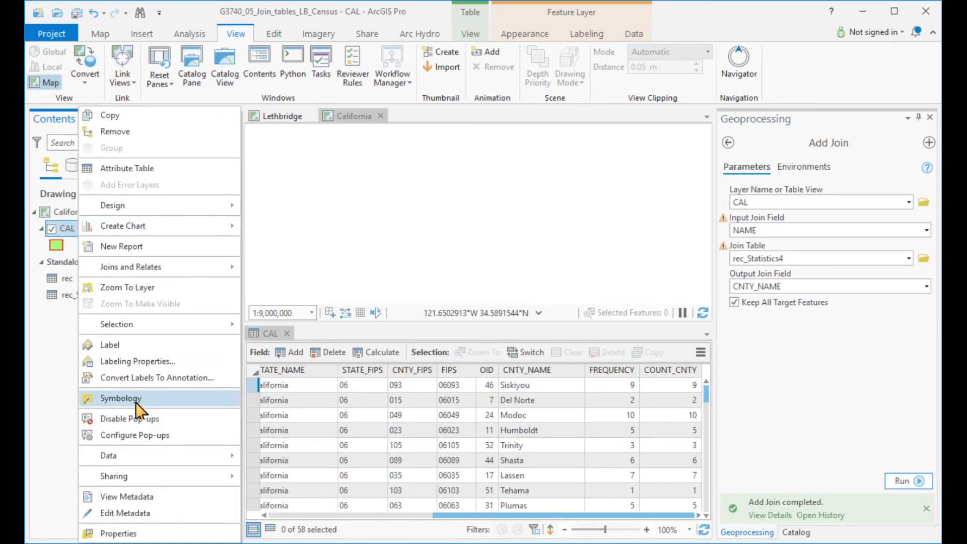
mouse_move(115, 455)
left_click(294, 457)
left_click(826, 257)
type("CAL_RecCount")
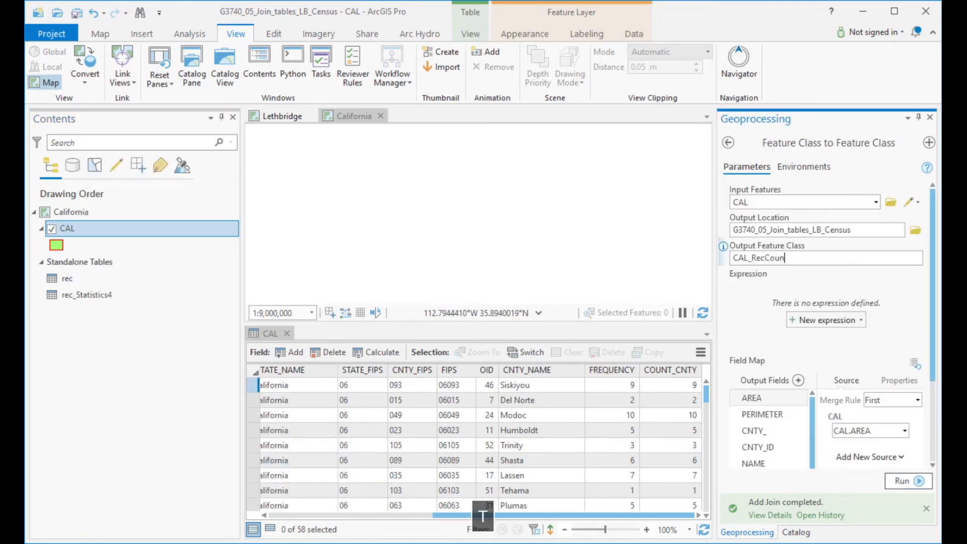
left_click(908, 485)
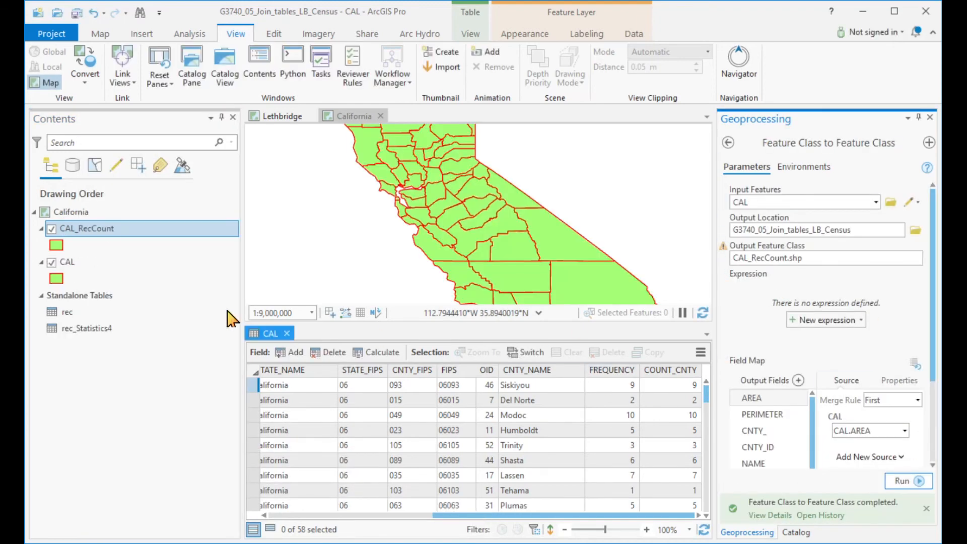
Step: Symbolize CAL_RecCount with graduated colors on the AREA field in five natural-breaks classes, and close the symbology settings
right_click(107, 230)
left_click(146, 398)
left_click(582, 189)
left_click(503, 224)
left_click(605, 212)
left_click(578, 386)
left_click(702, 189)
left_click(579, 242)
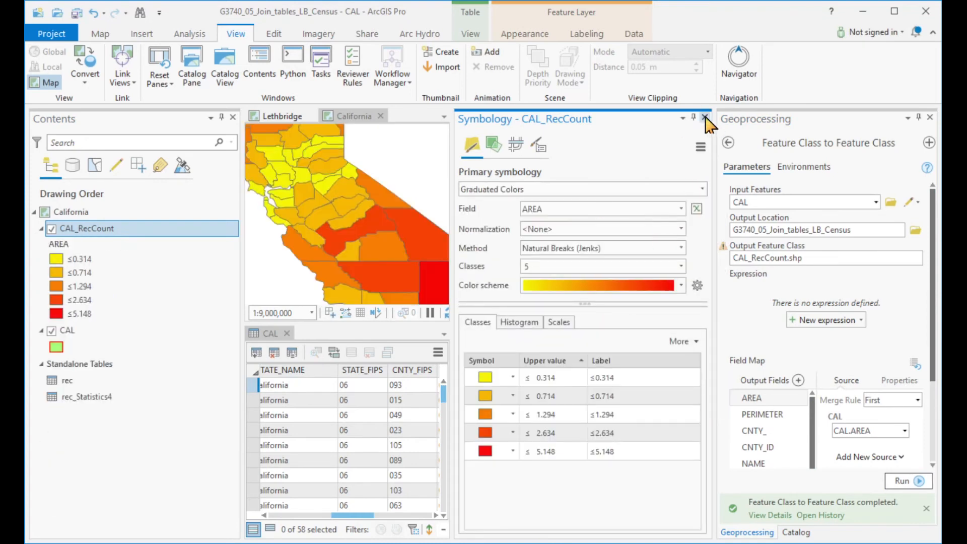
left_click(705, 117)
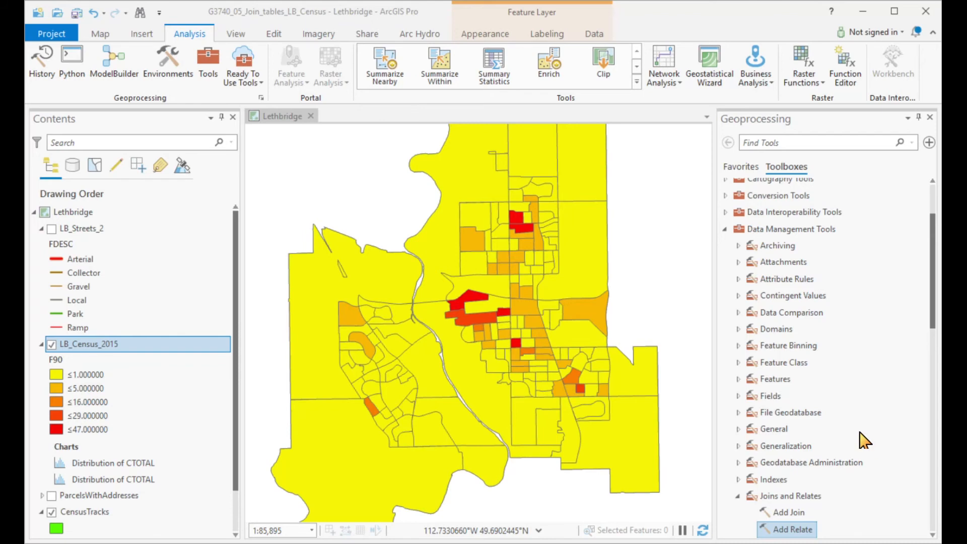
Step: Open the LB_Census_2015 attribute table on the Lethbridge map and view its CTOTAL field
right_click(87, 347)
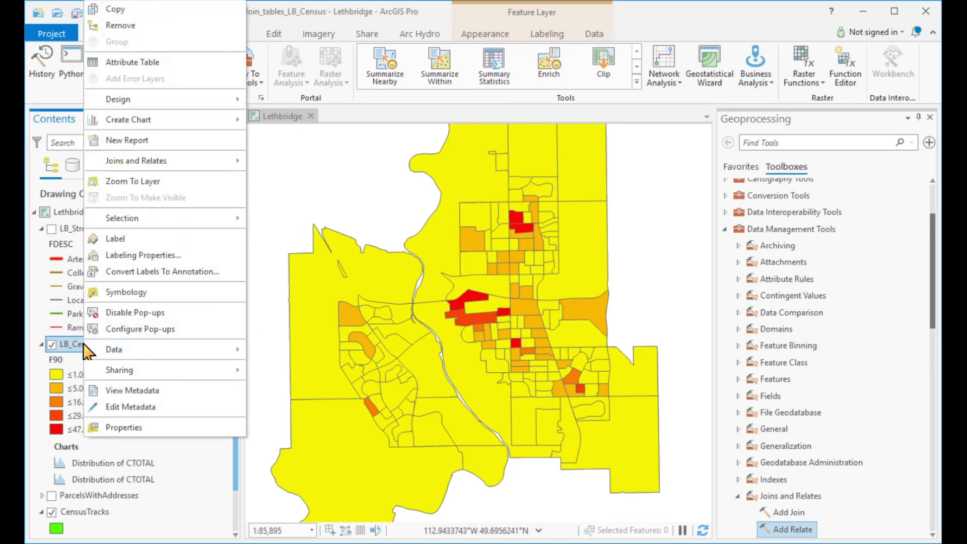
left_click(132, 64)
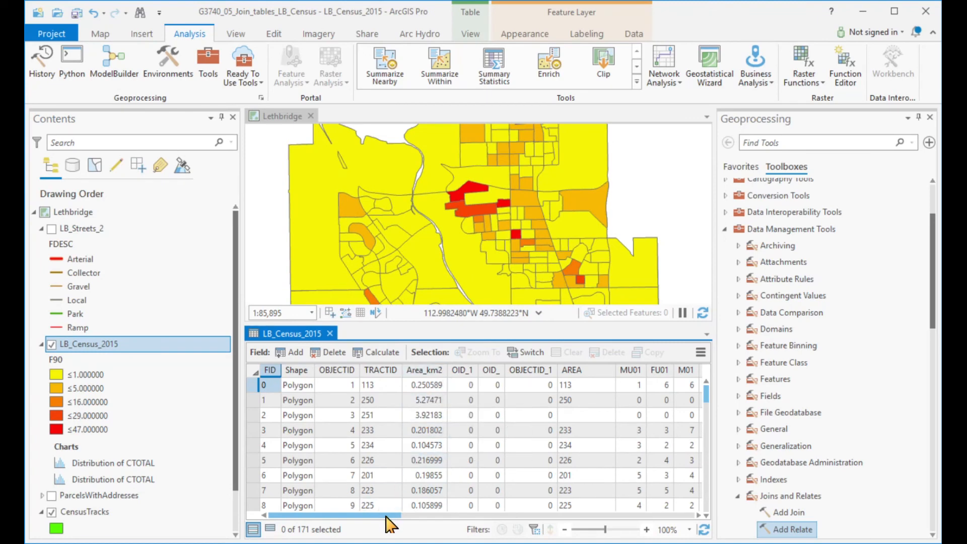
left_click_drag(386, 518, 691, 521)
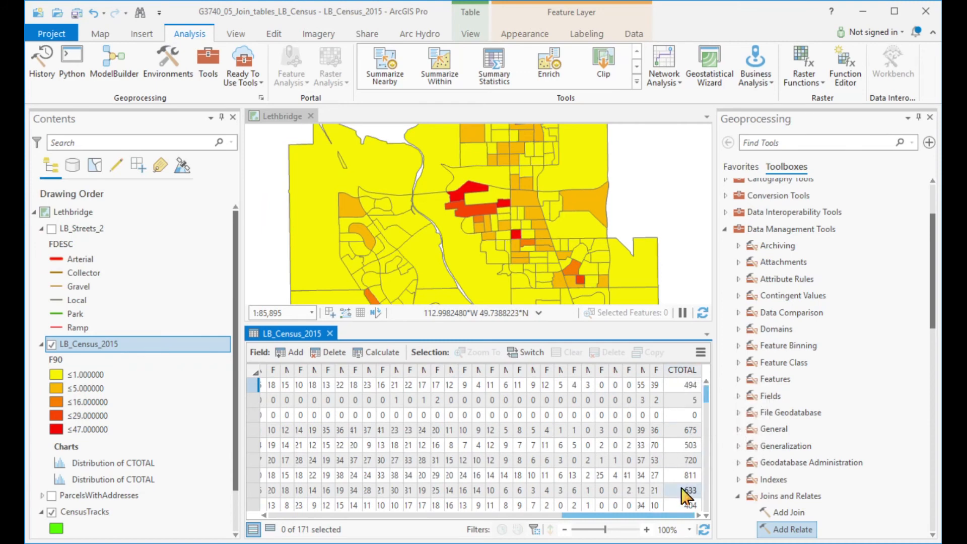
Step: Add a new field named PDens_km2 to the LB_Census_2015 attribute table
left_click(293, 352)
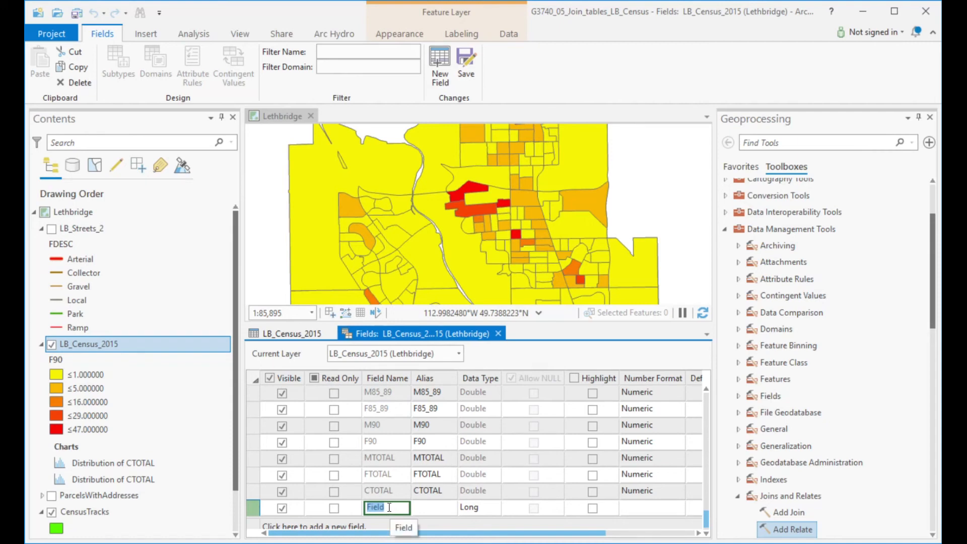
type("Po")
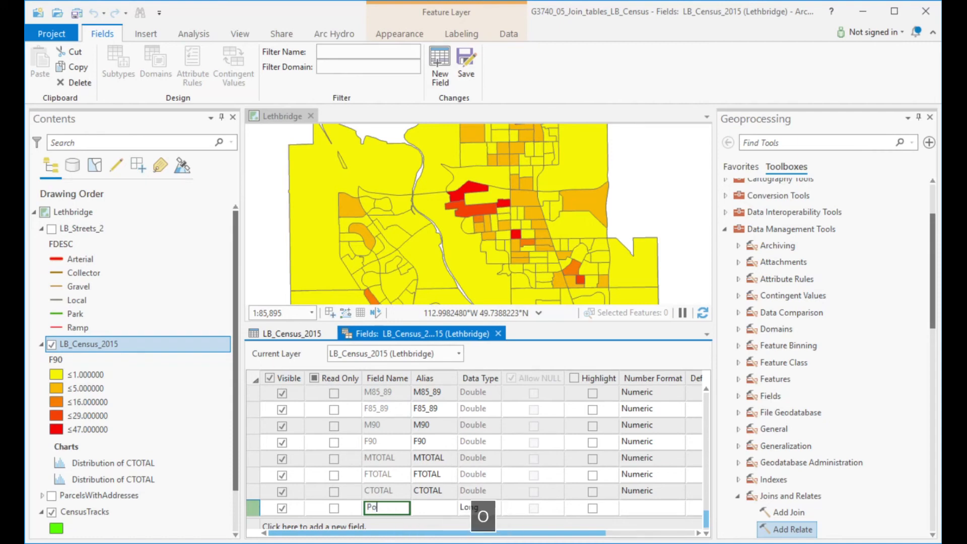
type("p_Dens_km2")
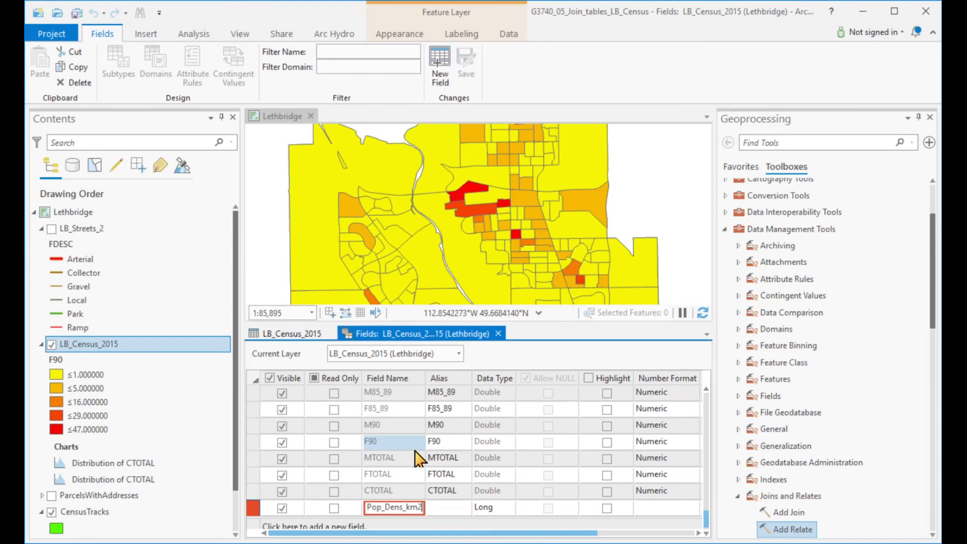
key("Left")
key("Left")
key("Left")
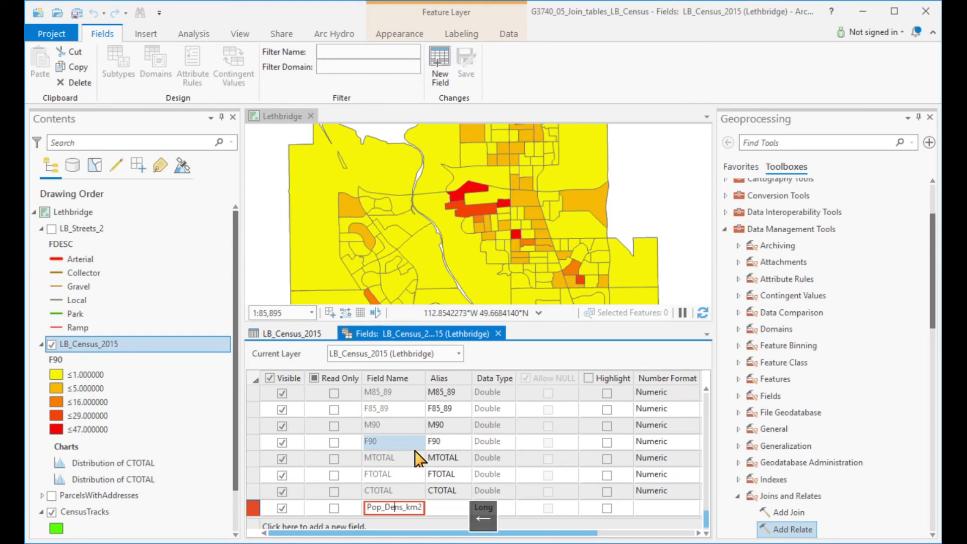
key("BackSpace")
key("BackSpace")
key("BackSpace")
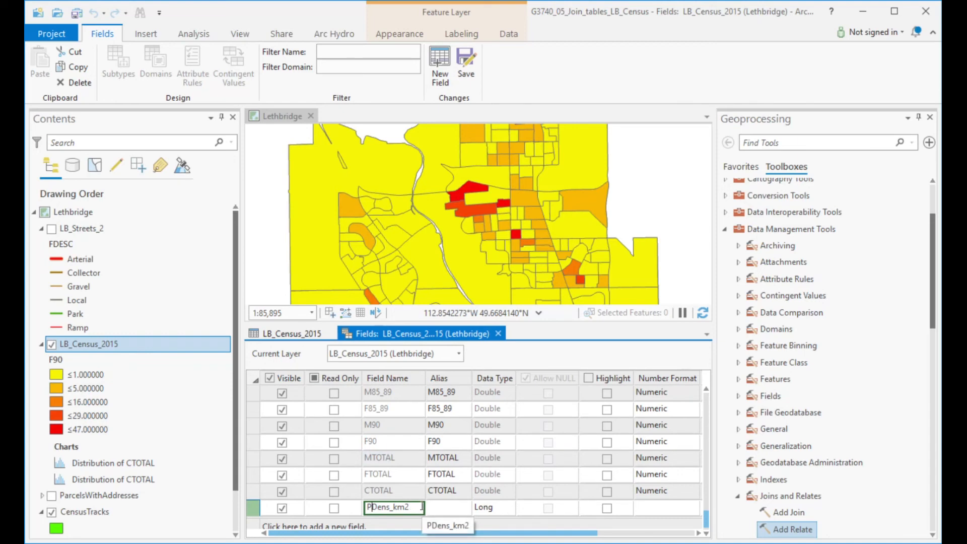
Step: Set the PDens_km2 field's data type to Float, then save the field changes and close the field design view
left_click(505, 511)
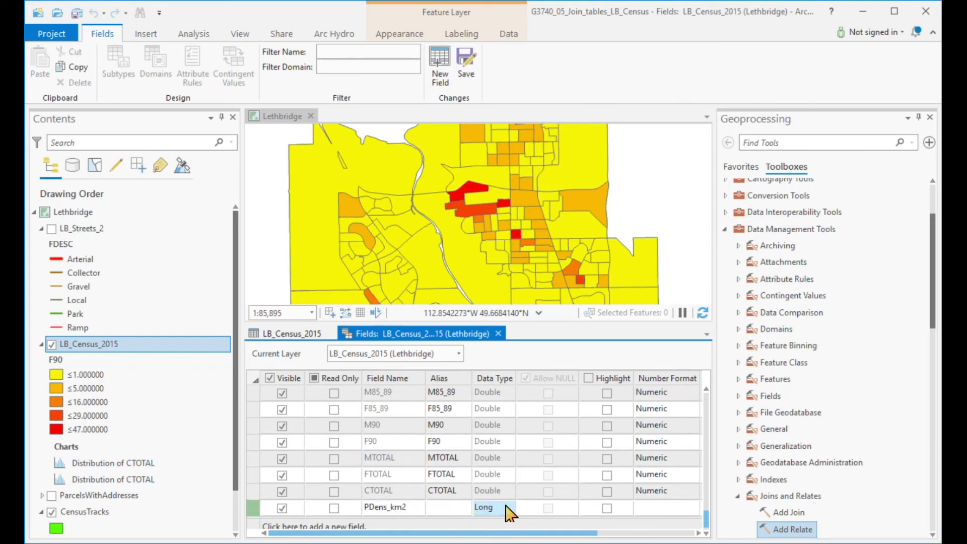
left_click(509, 508)
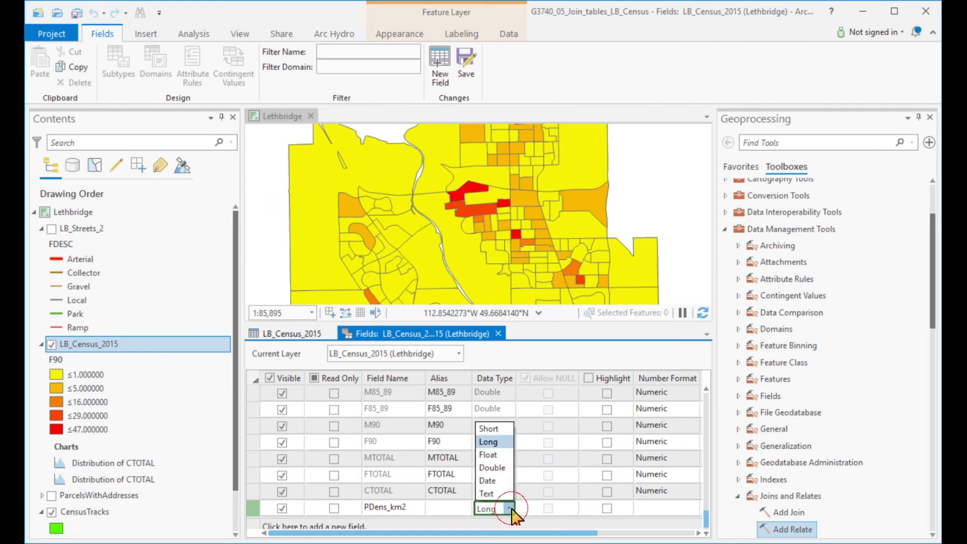
left_click(497, 456)
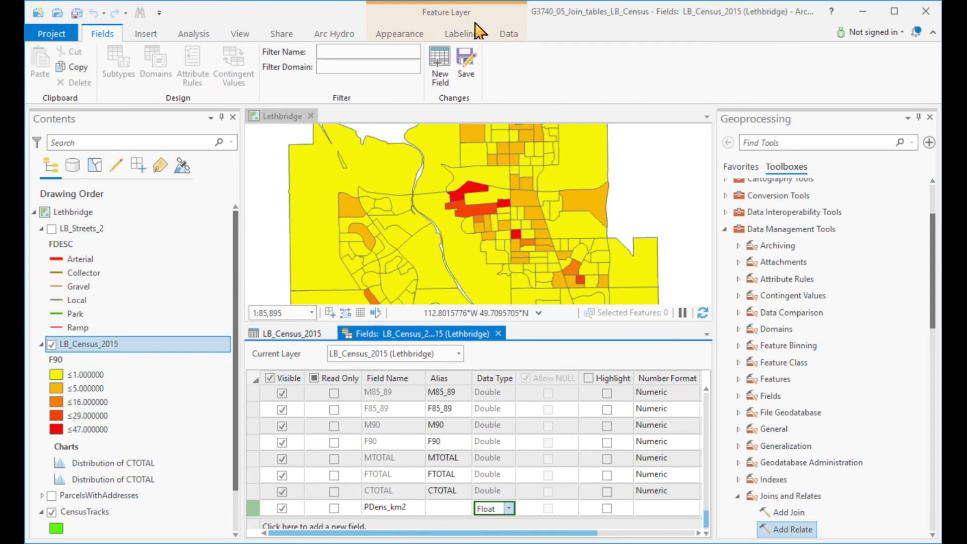
left_click(466, 65)
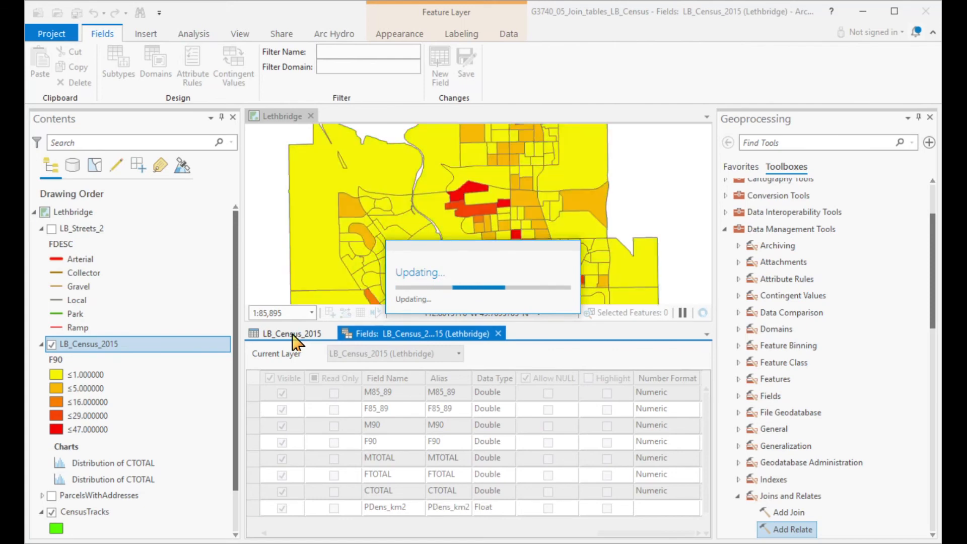
left_click(499, 334)
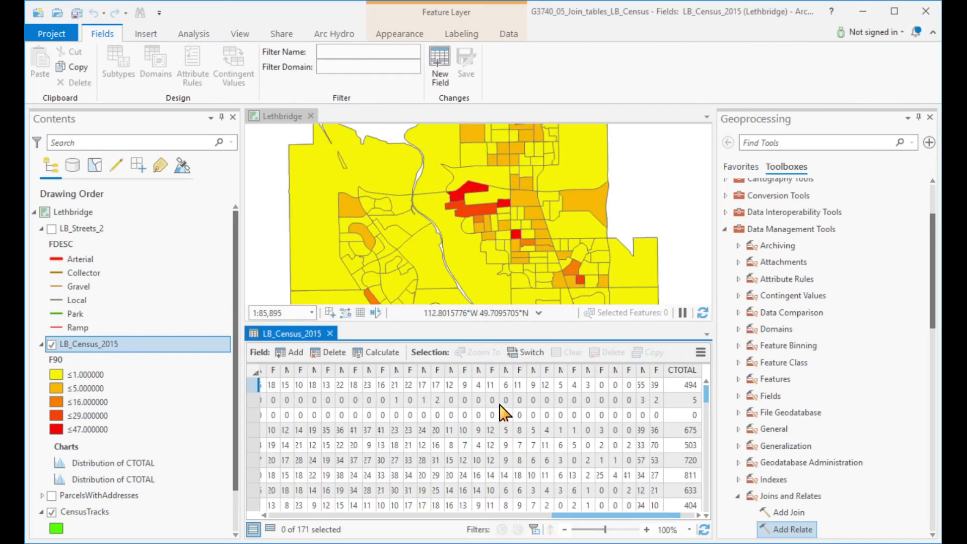
Step: Calculate the PDens_km2 field with the Python 3 expression !CTOTAL! / !Area_km2!
left_click_drag(659, 515, 691, 516)
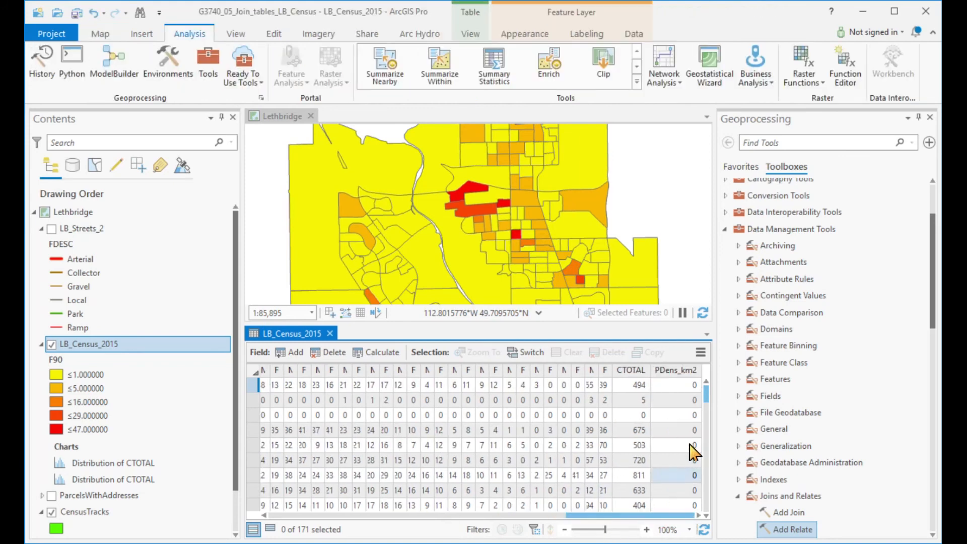
right_click(677, 374)
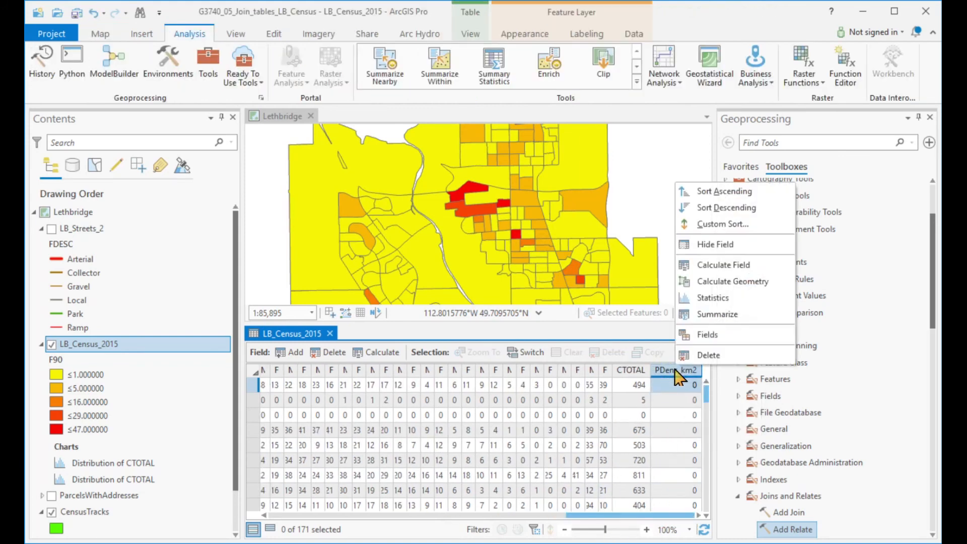
left_click(724, 265)
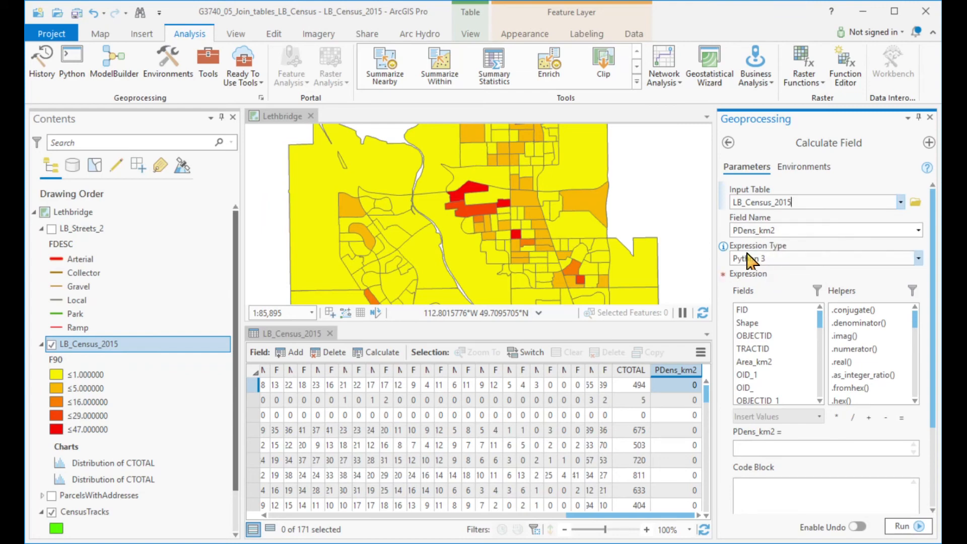
left_click_drag(934, 388, 935, 435)
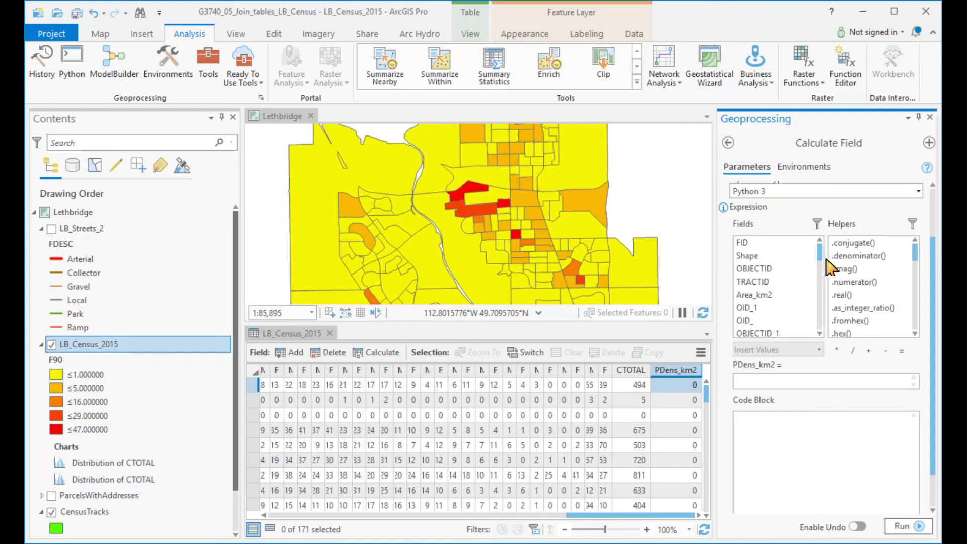
left_click_drag(820, 252, 820, 320)
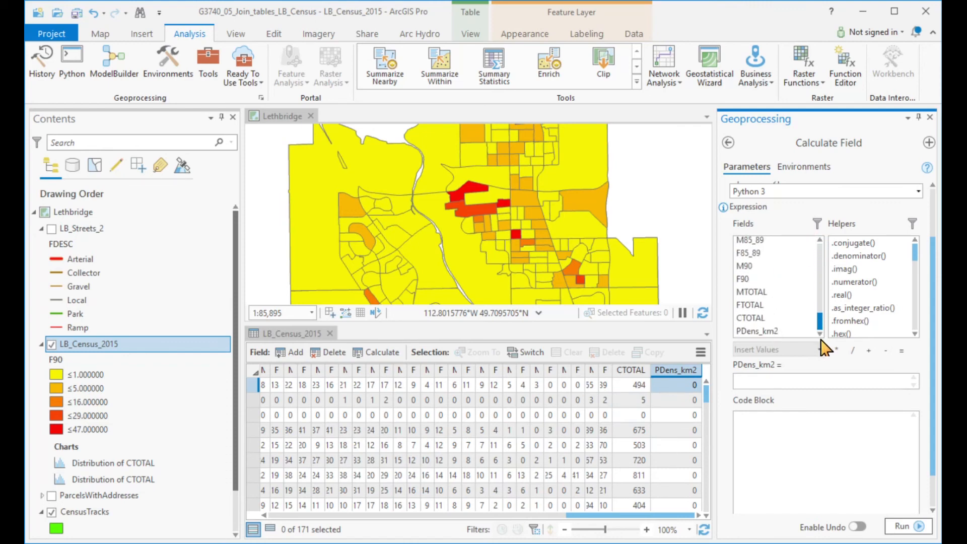
double_click(754, 322)
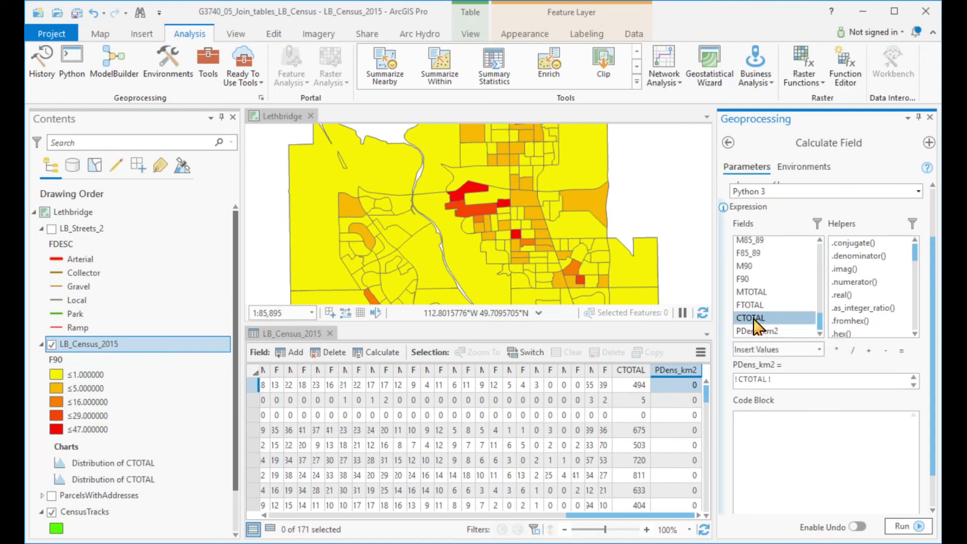
left_click(853, 350)
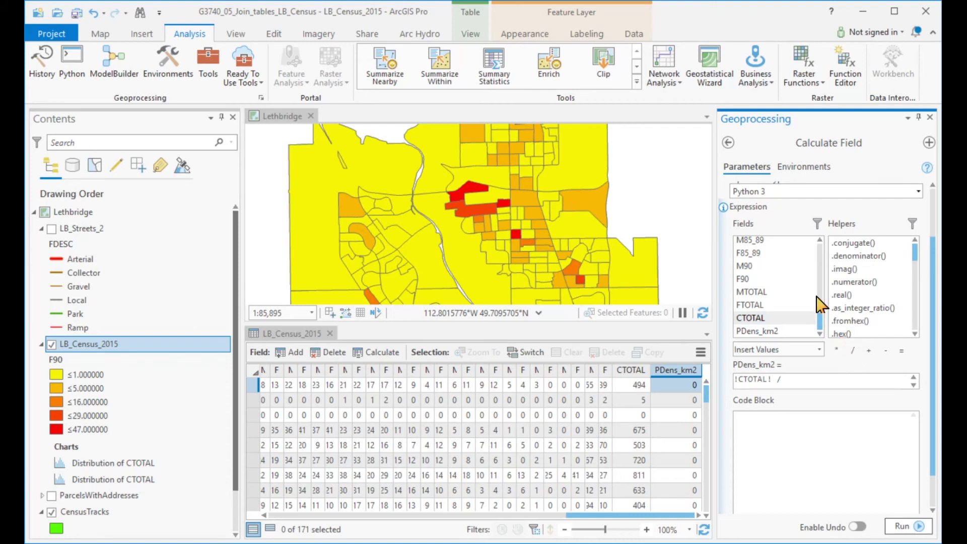
left_click_drag(820, 325, 825, 252)
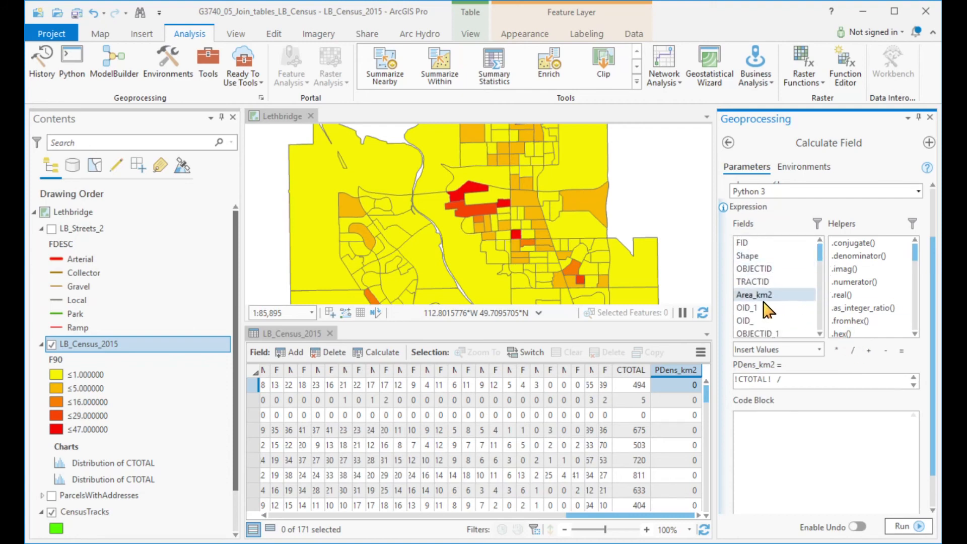
double_click(763, 296)
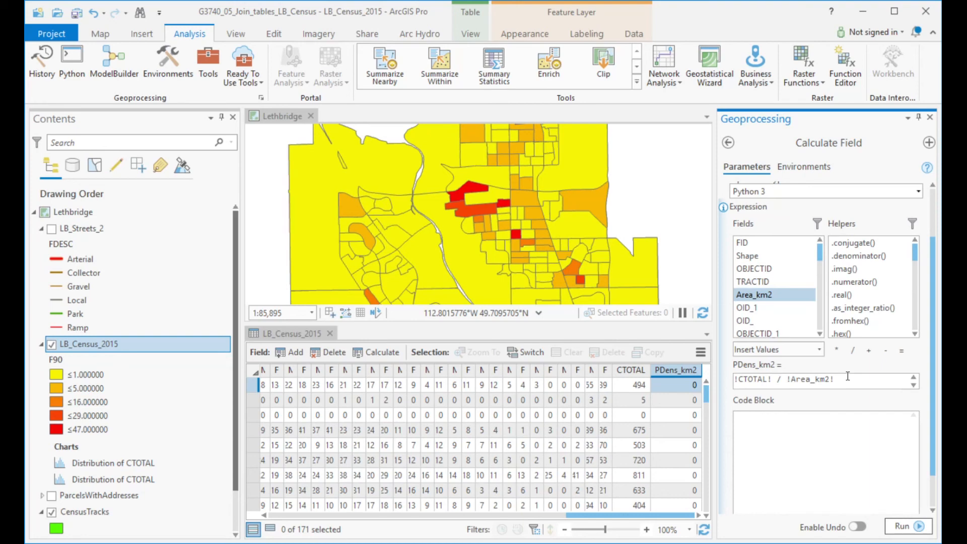
left_click(900, 527)
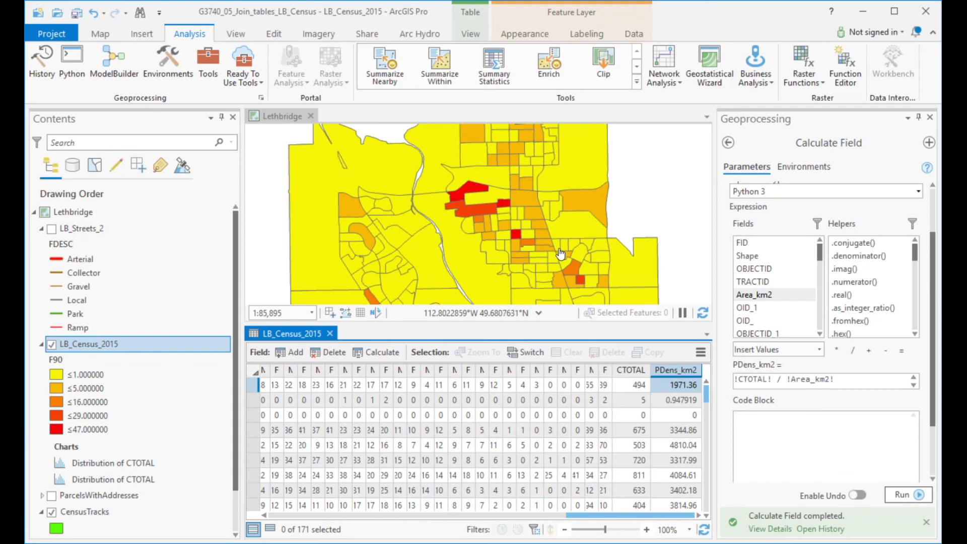
Step: Symbolize LB_Census_2015 by the PDens_km2 field, and close the symbology settings and the attribute table
right_click(120, 347)
left_click(126, 291)
left_click(681, 209)
left_click(554, 353)
left_click(704, 116)
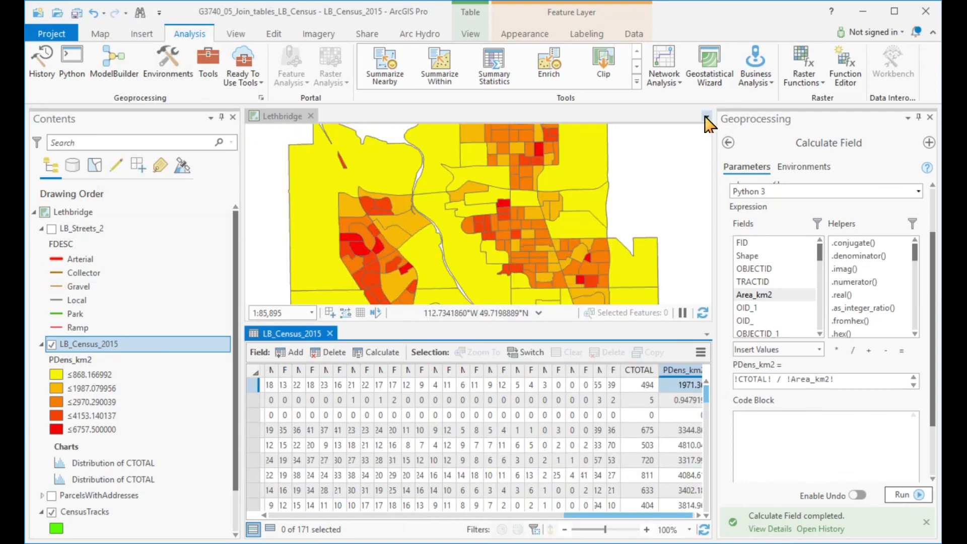
left_click(330, 334)
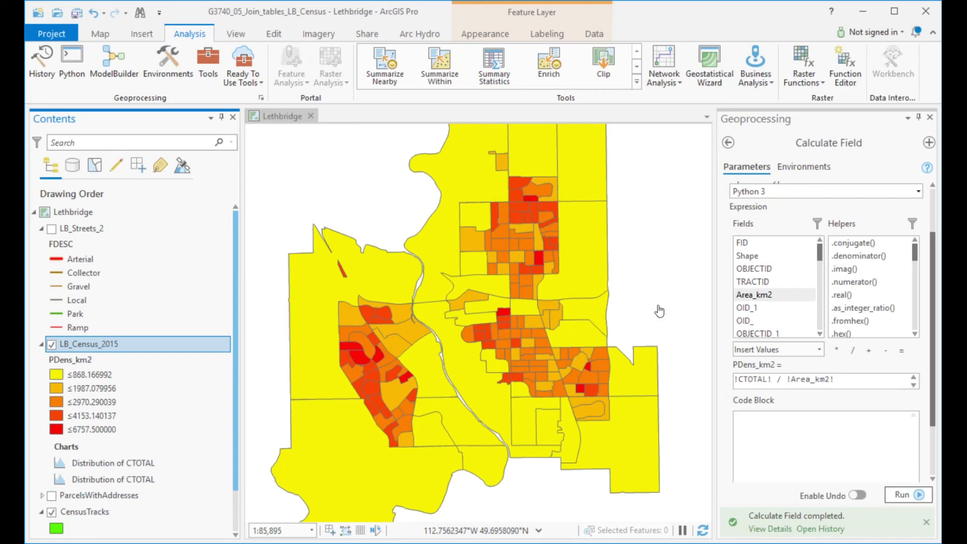
Step: Create the statistics histogram of PDens_km2 from the LB_Census_2015 attribute table, and close the geoprocessing tool
right_click(87, 344)
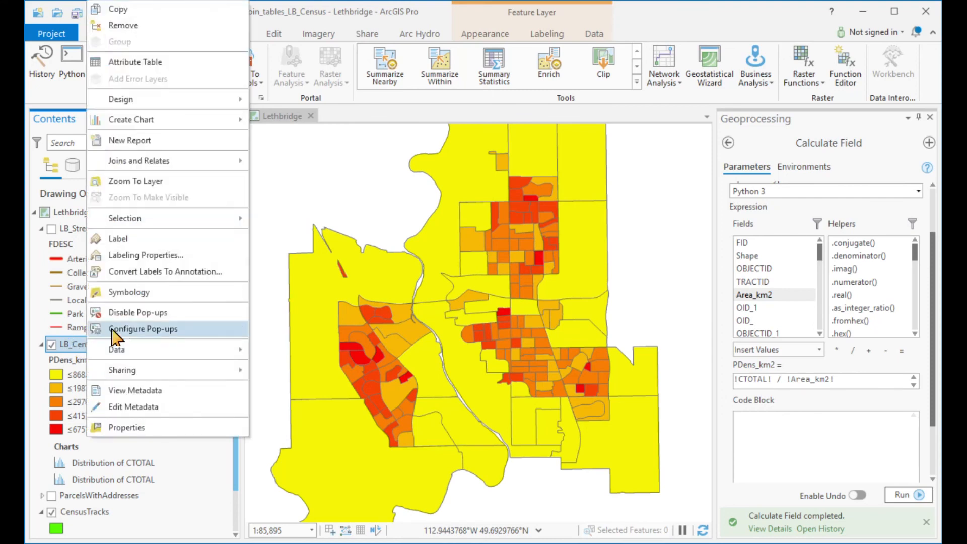
left_click(124, 62)
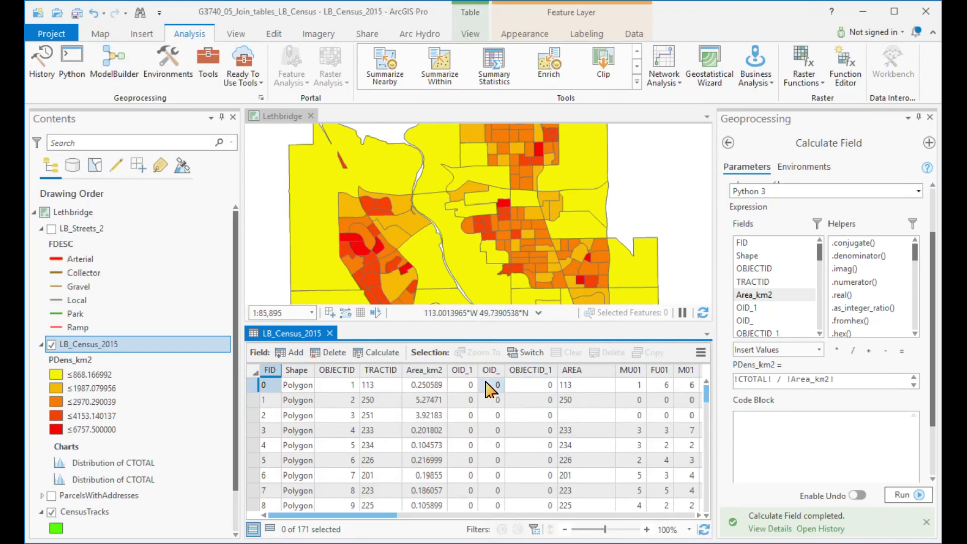
left_click_drag(357, 515, 696, 515)
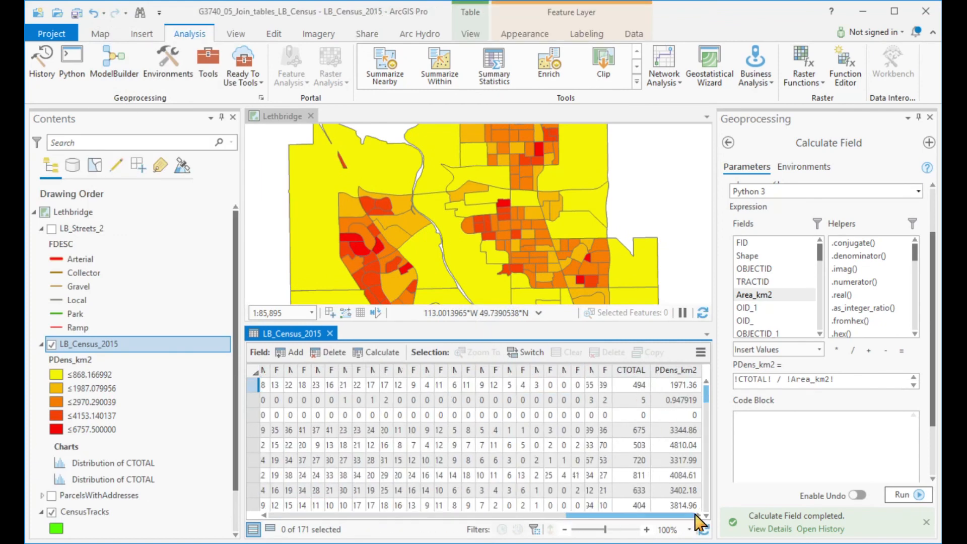
right_click(671, 372)
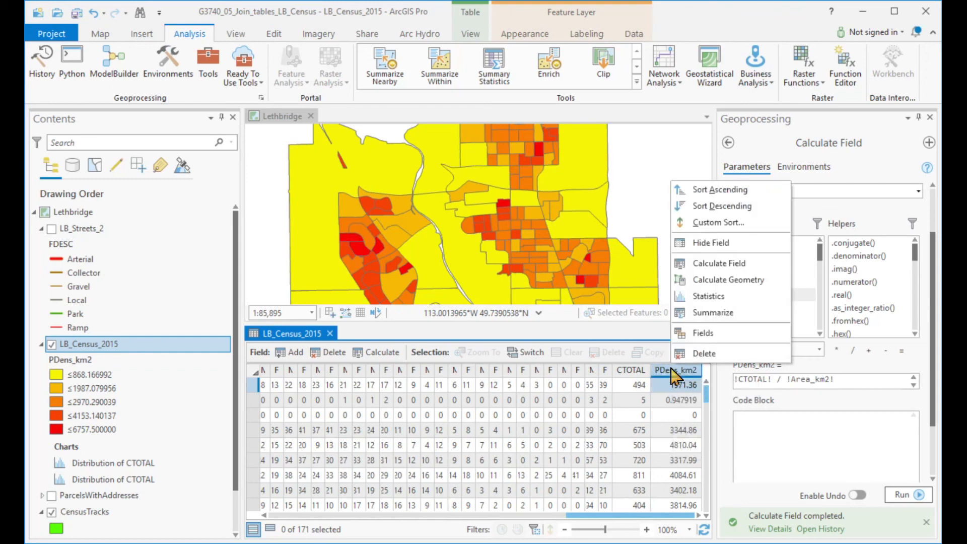
left_click(710, 297)
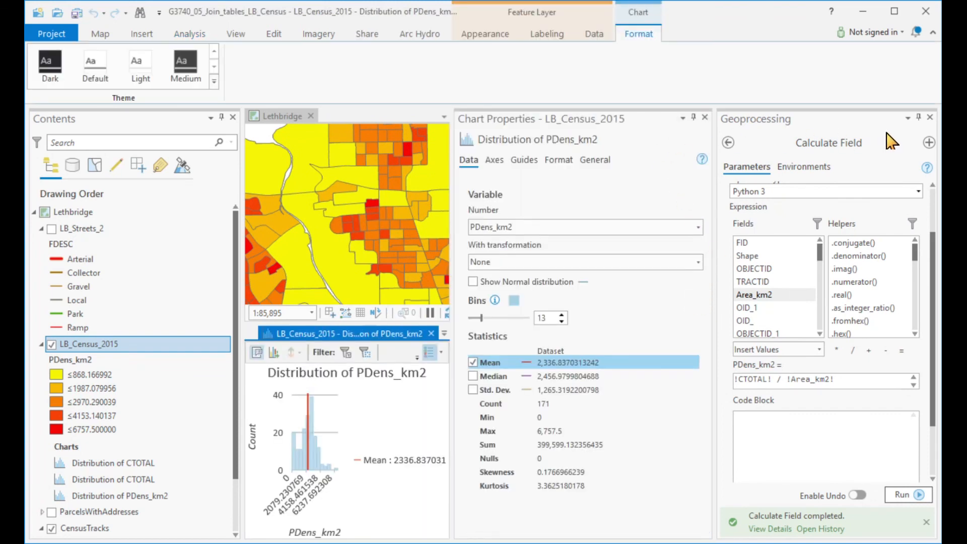
left_click(930, 117)
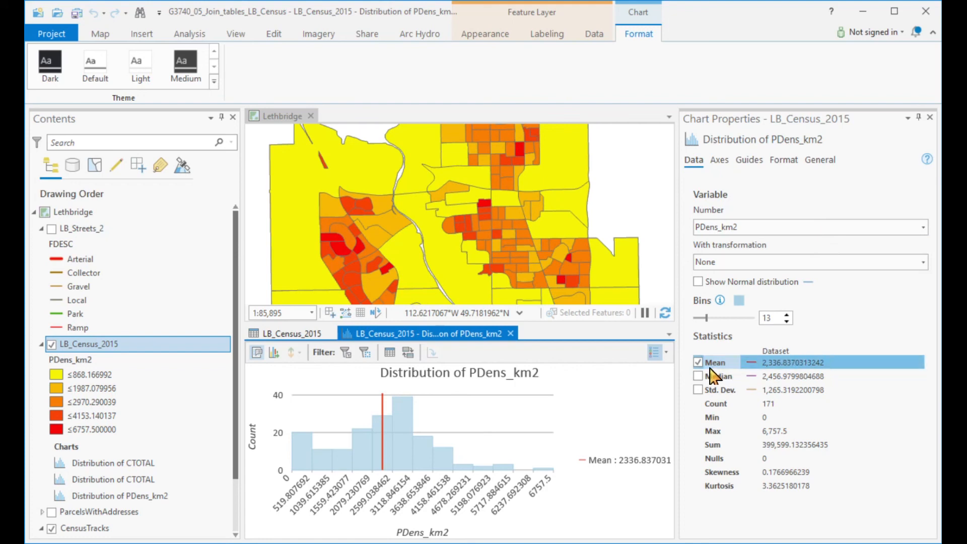
Step: Show the median and standard deviation on the PDens_km2 histogram, and switch the normal distribution curve on and off again
left_click(791, 361)
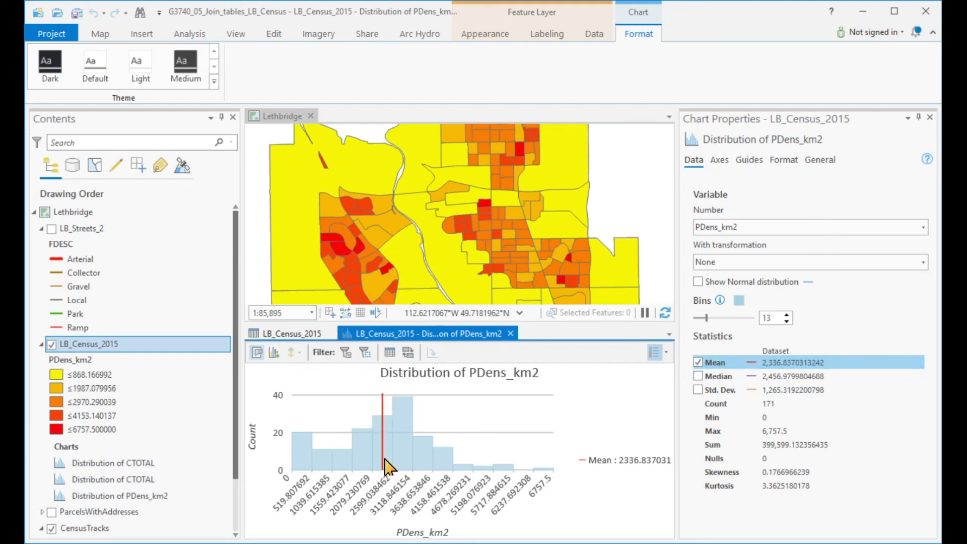
left_click(698, 376)
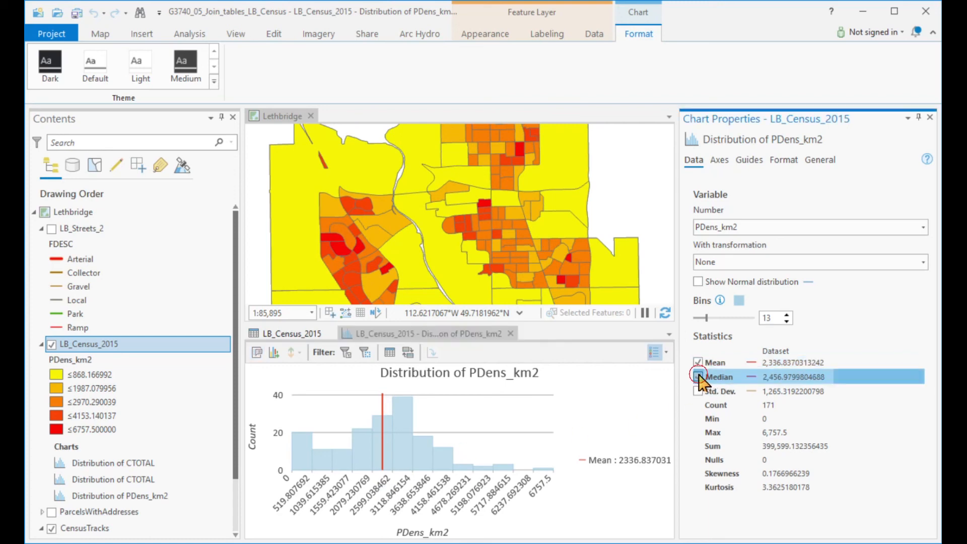
left_click(778, 381)
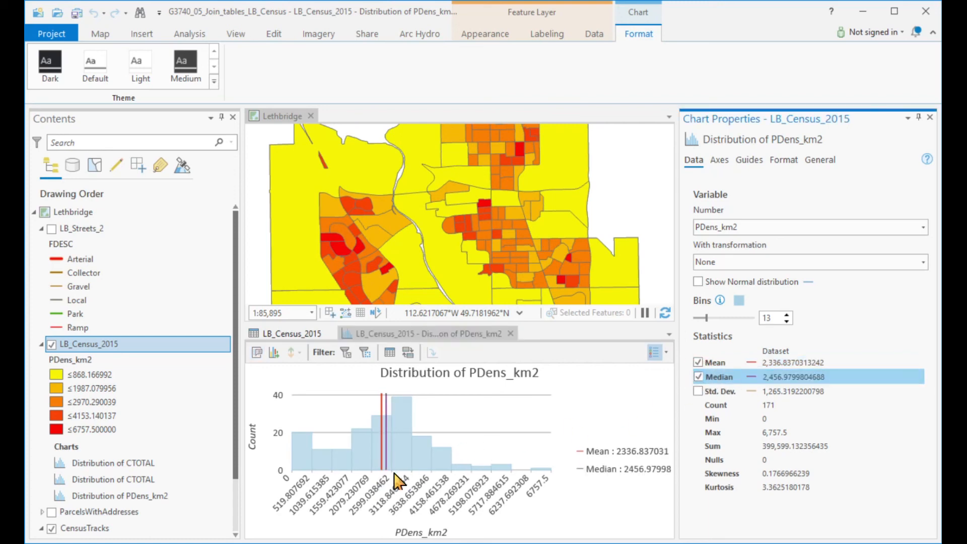
left_click(698, 391)
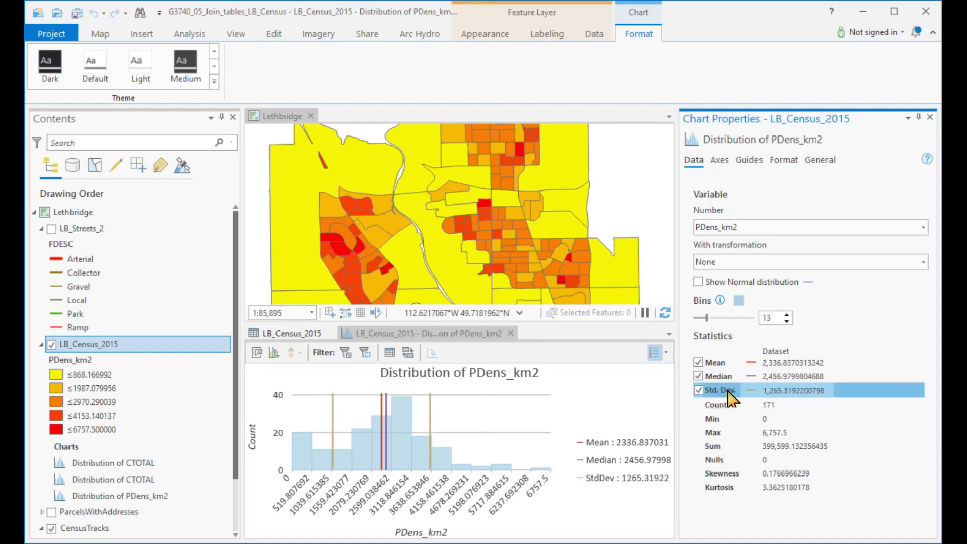
left_click(767, 391)
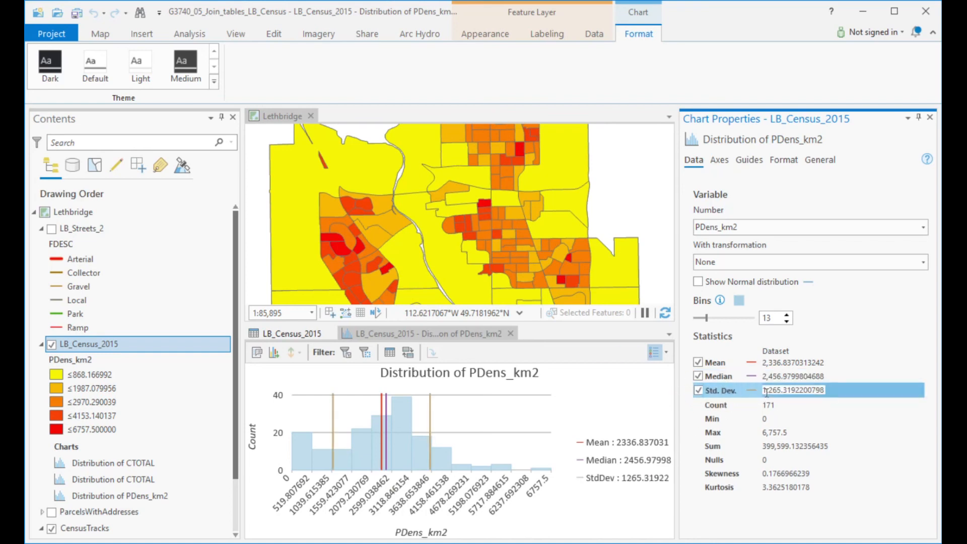
left_click(699, 282)
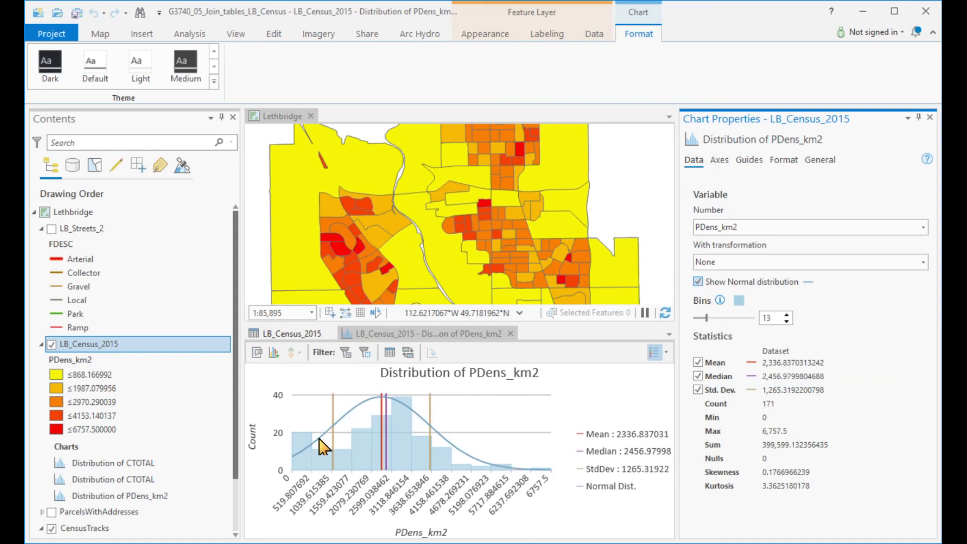
left_click(698, 282)
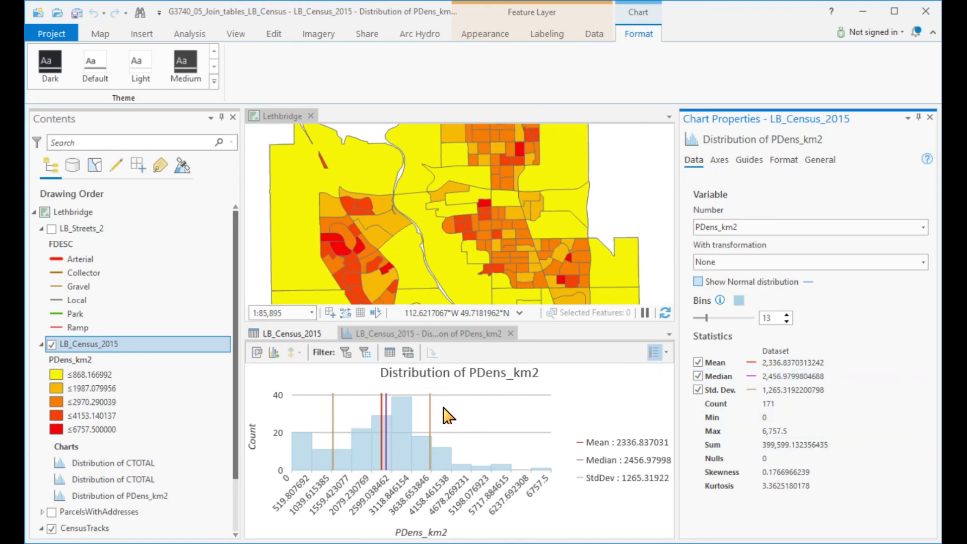
Step: Select the PDens_km2 histogram bars for 0–520, 3639–4158 and 5198–5718 one after another to locate their census areas on the map
left_click(304, 460)
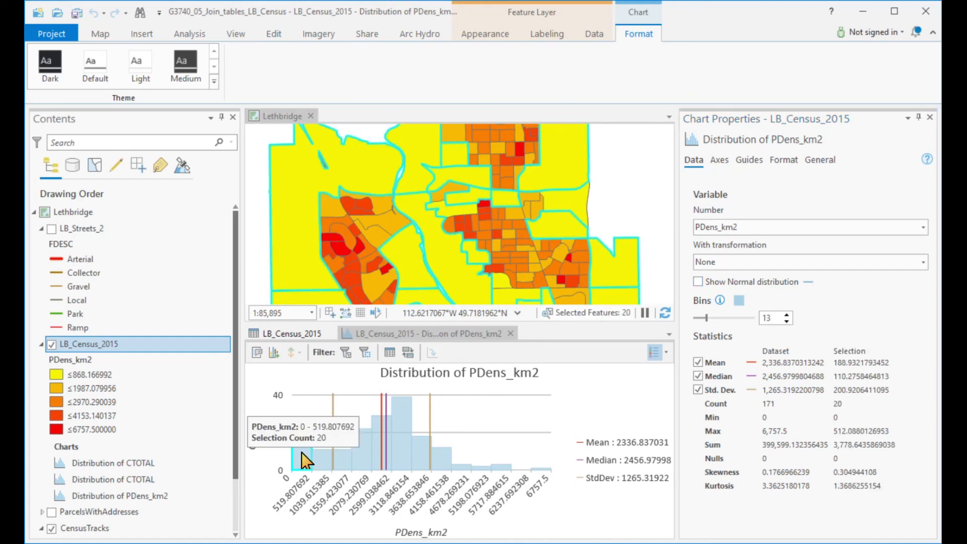
left_click(442, 460)
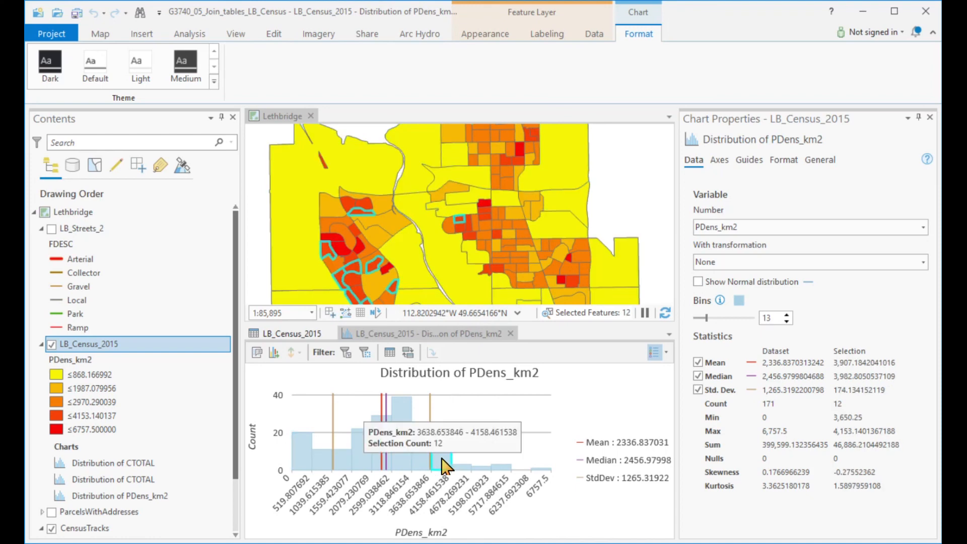
left_click(502, 467)
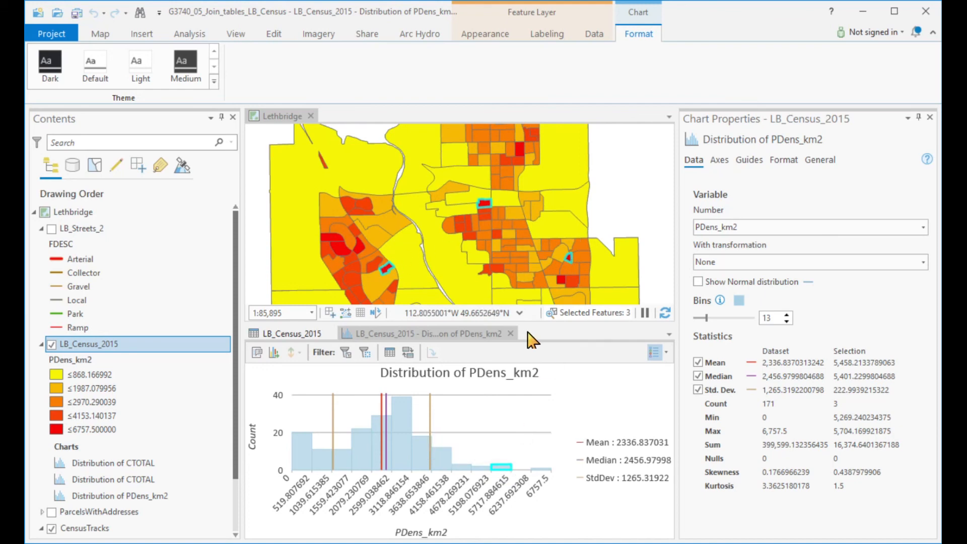
left_click(489, 334)
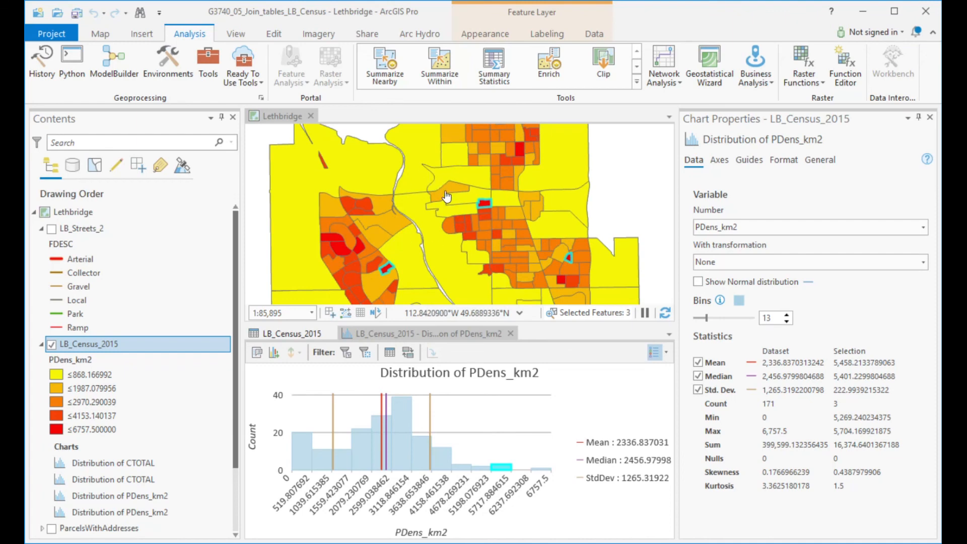
Step: Select four individual census areas on the Lethbridge map one at a time, beside and east of the river, to locate each in the histogram
left_click(101, 34)
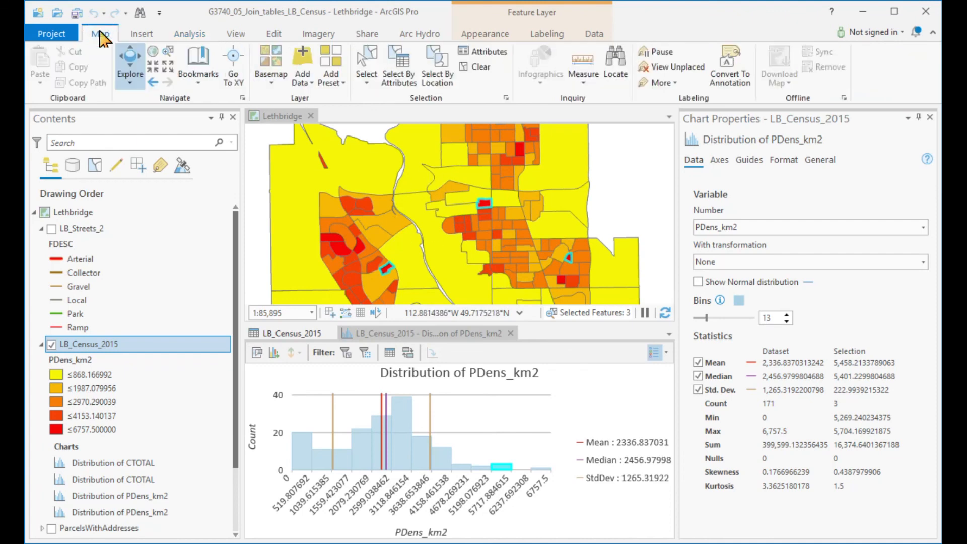
left_click(366, 65)
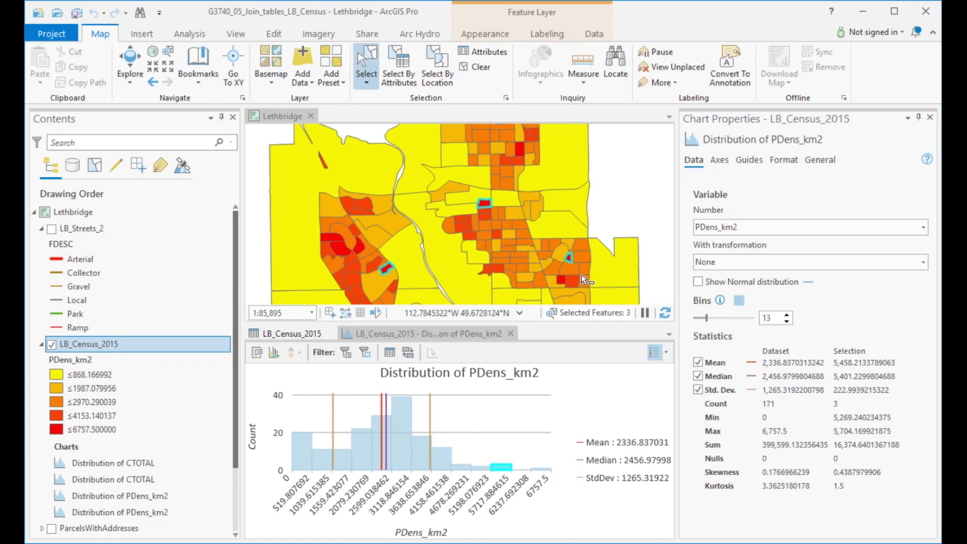
left_click(471, 237)
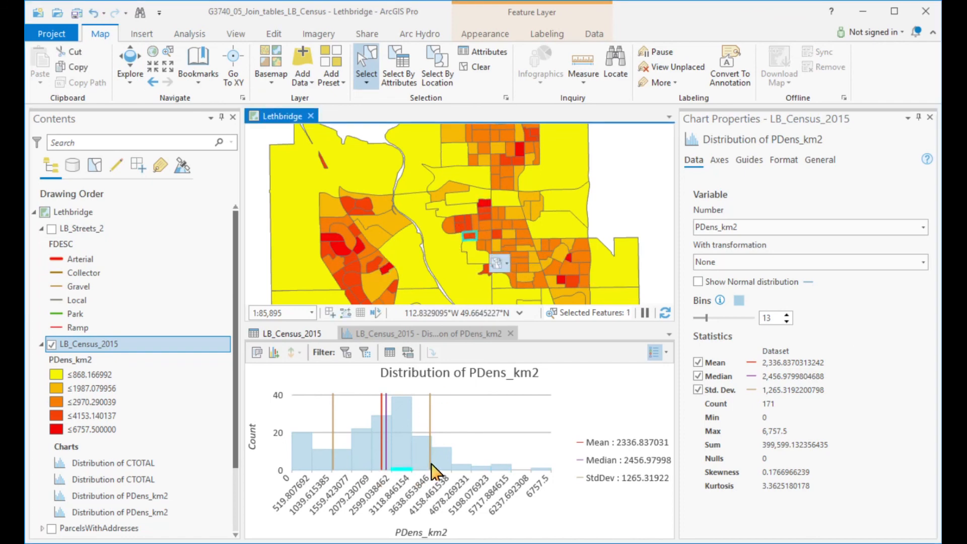
left_click(391, 226)
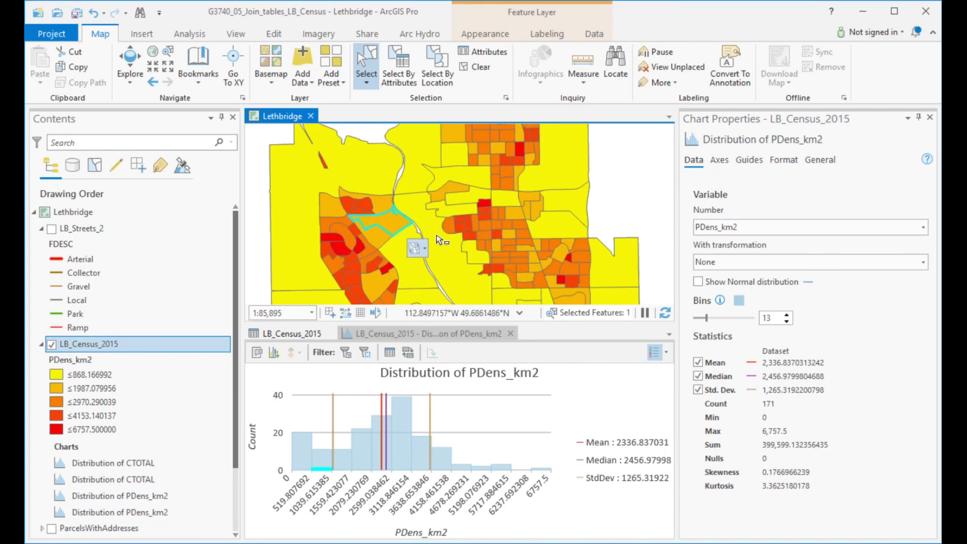
left_click(464, 202)
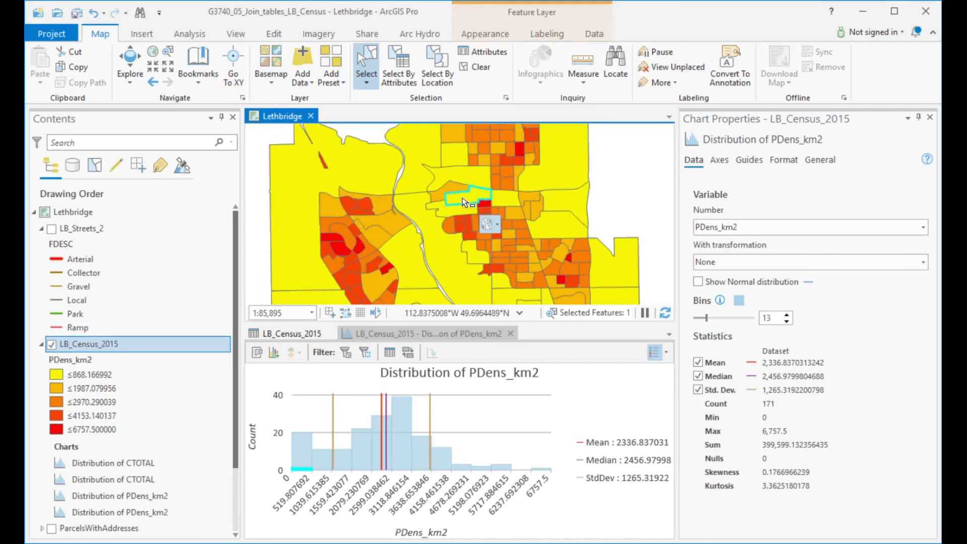
left_click(460, 228)
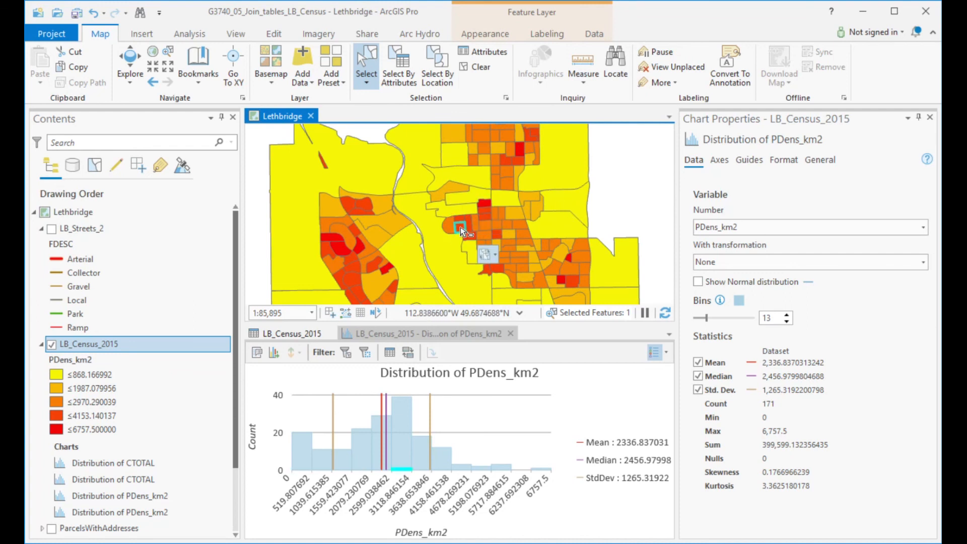